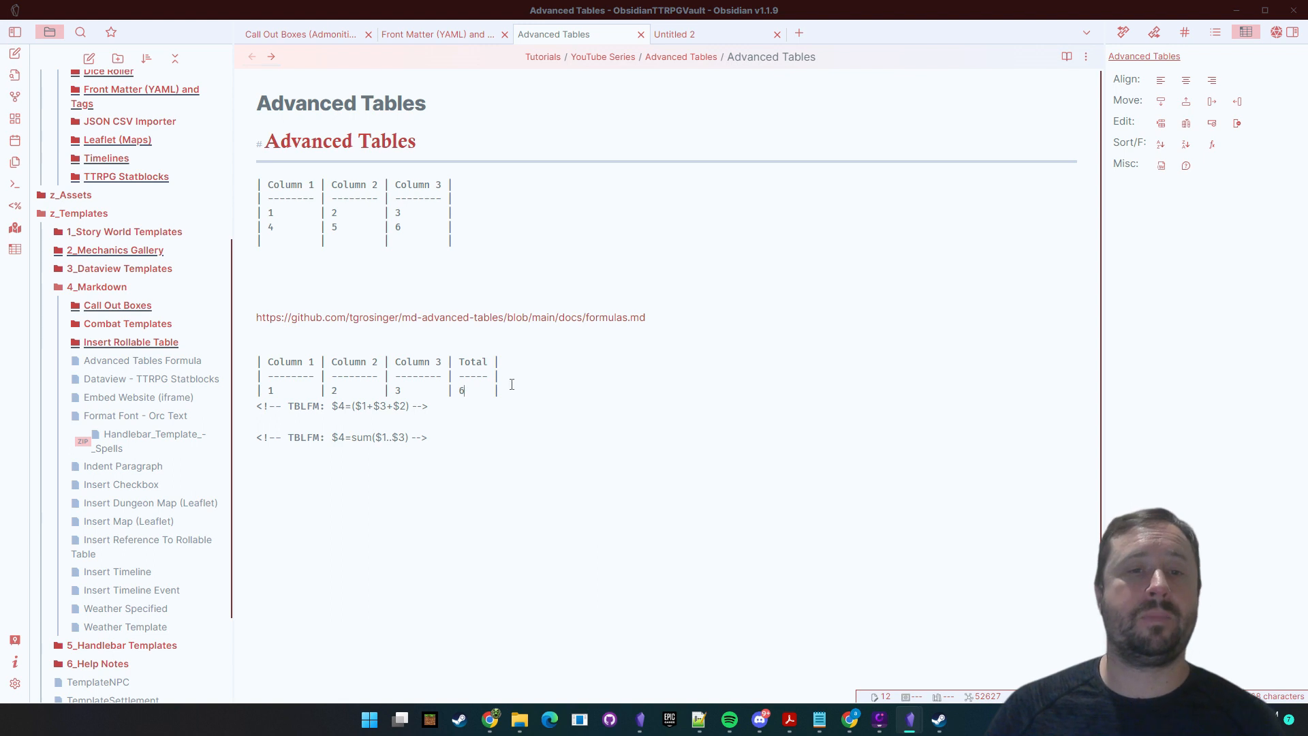
Step: Evaluate the Total table's formulas, then regroup the first formula beneath it as $4=(($1+$3)+$2)
{"action": "left_click", "coordinate": [1211, 144]}
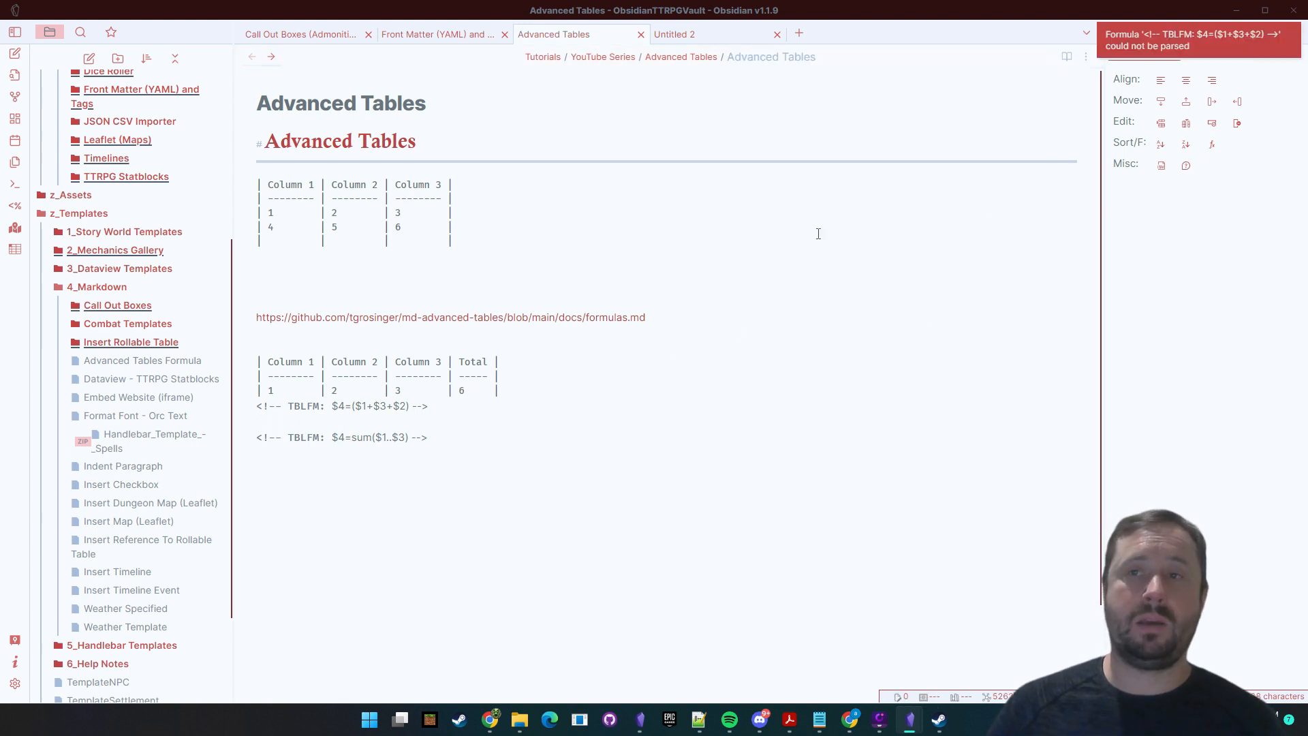
{"action": "left_click", "coordinate": [492, 424]}
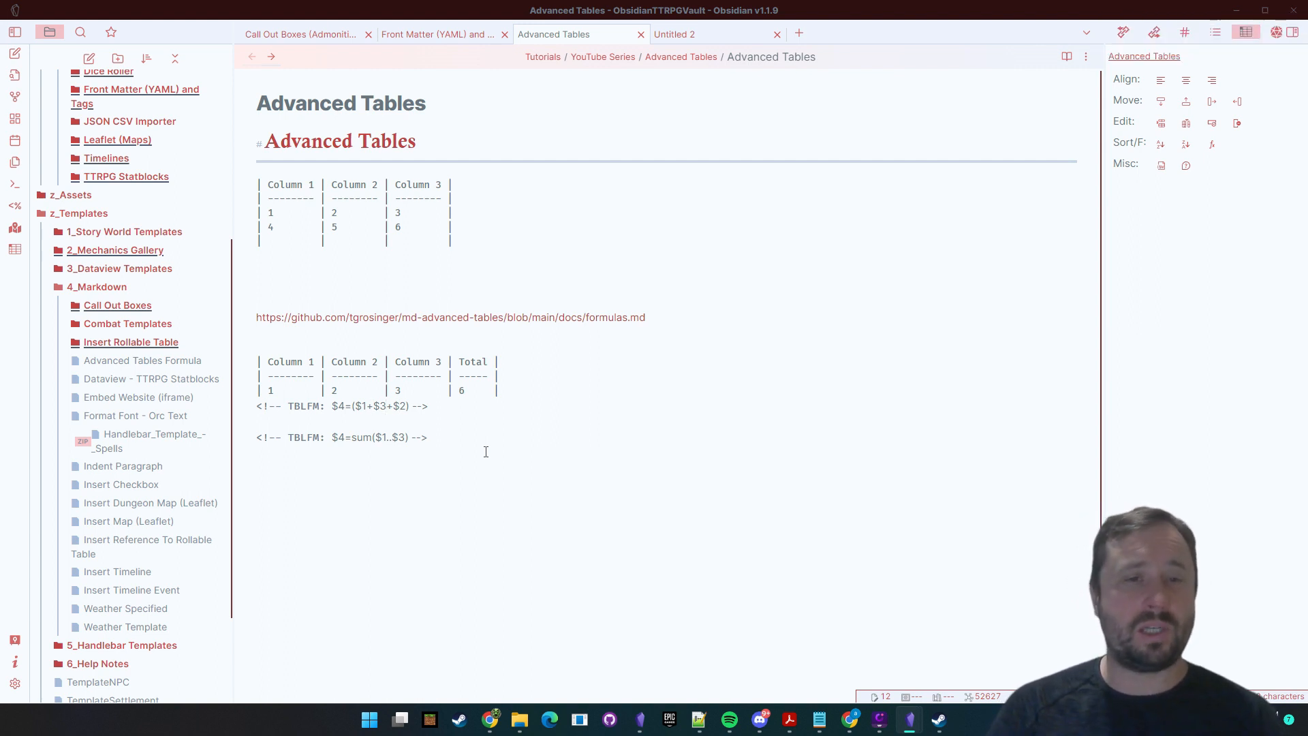
{"action": "type", "text": ")"}
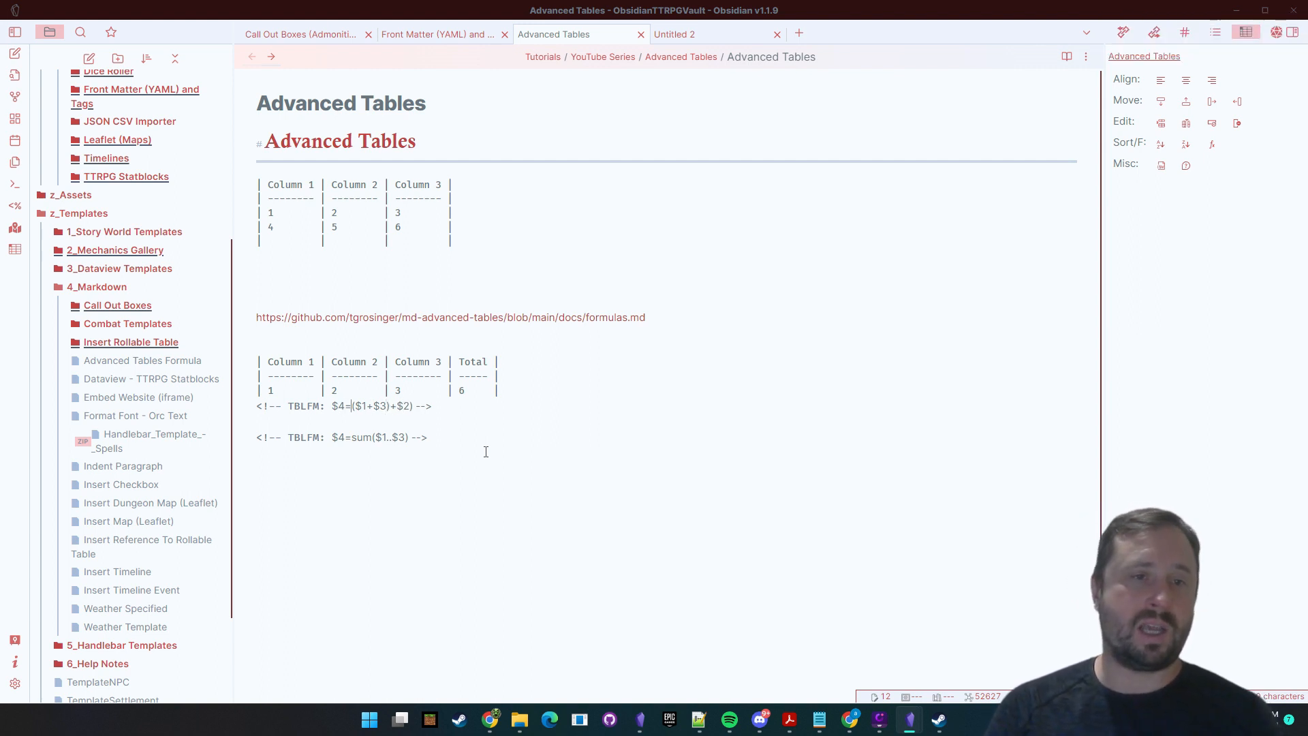
{"action": "type", "text": "("}
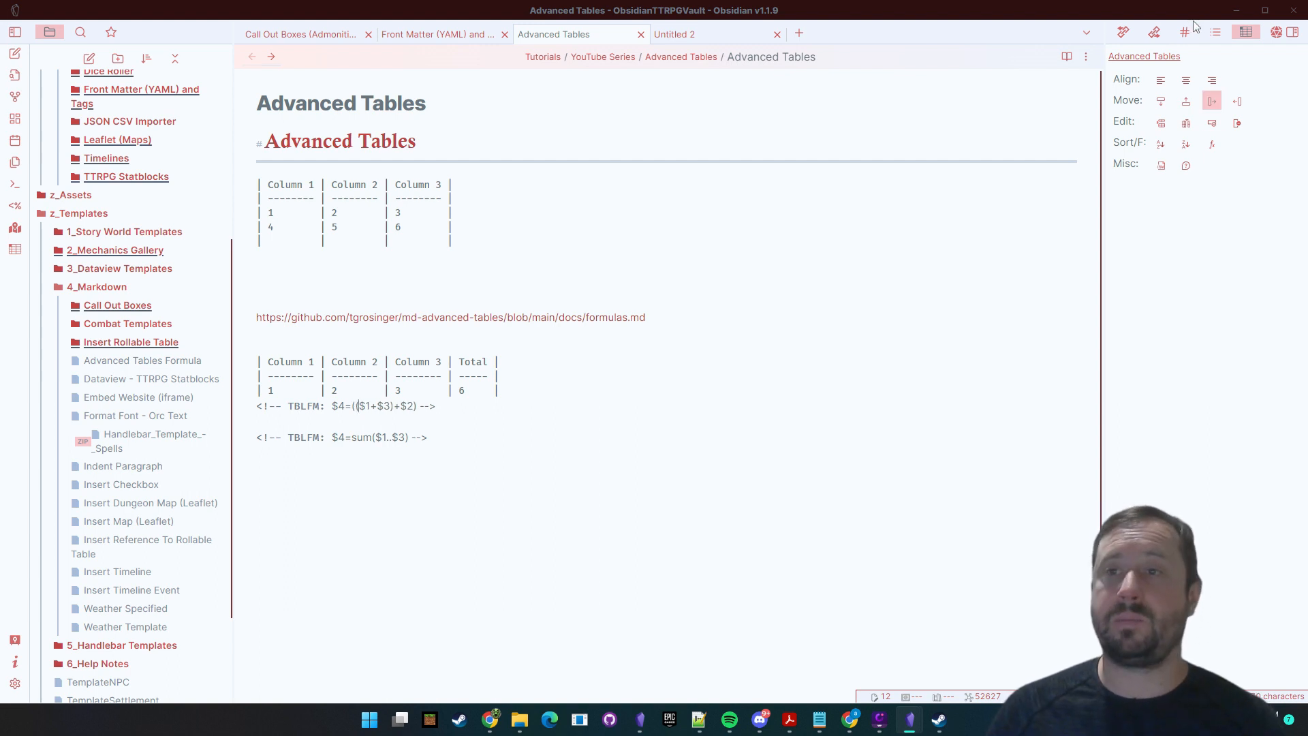
Step: Empty the Total cell of the second table and evaluate its corrected formula again
{"action": "left_click", "coordinate": [417, 406]}
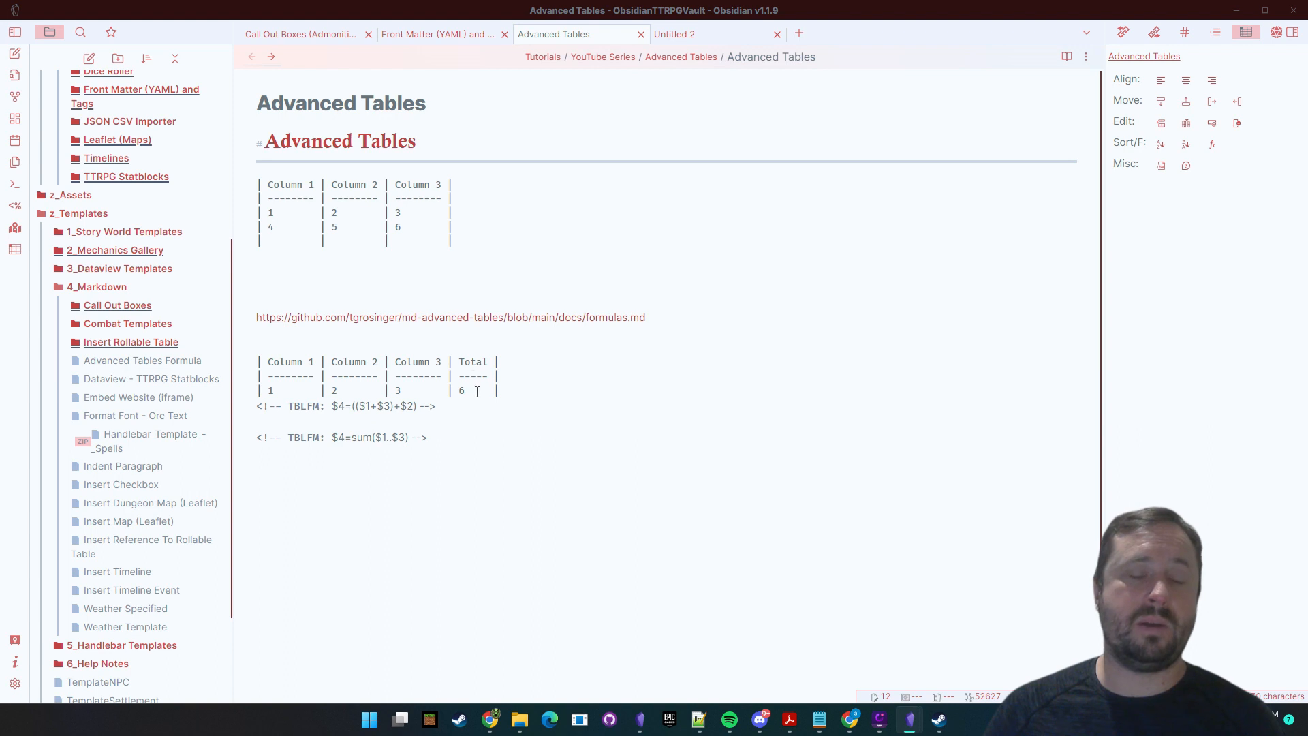
{"action": "key", "text": "BackSpace"}
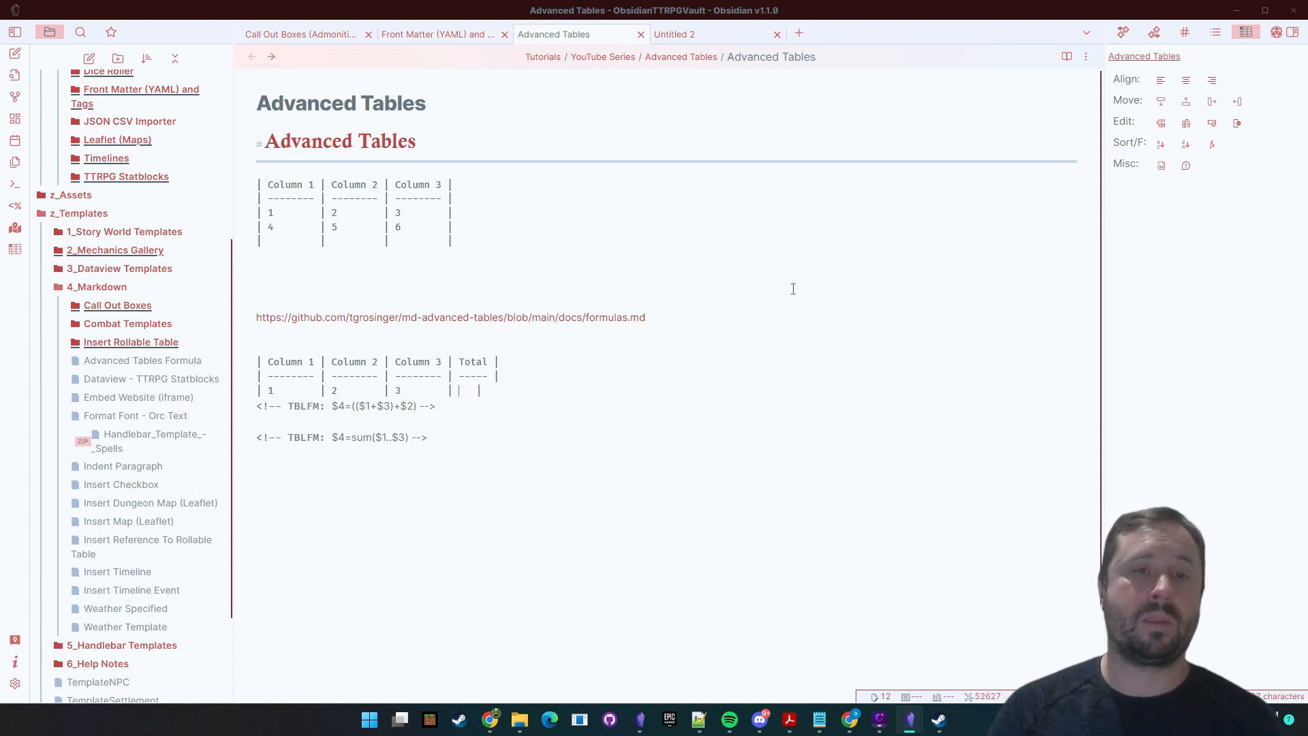
{"action": "left_click", "coordinate": [1211, 144]}
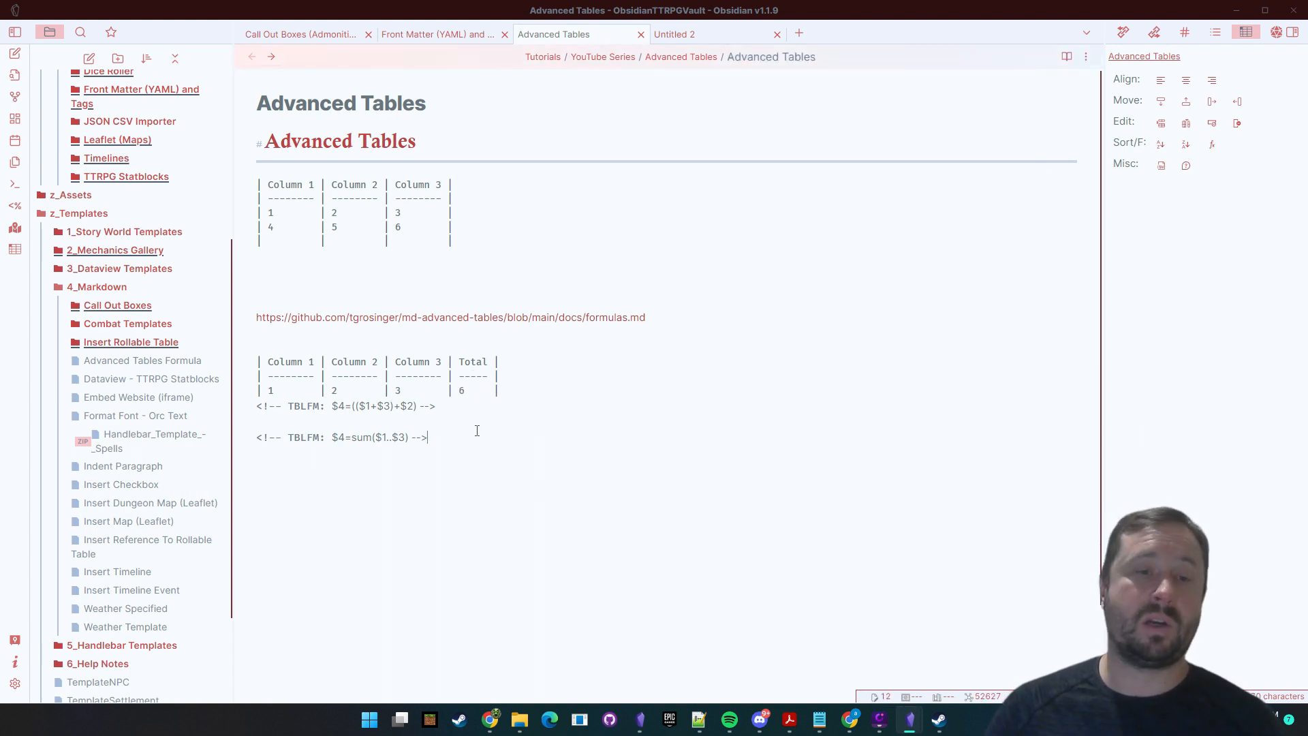
Step: Clear the calculated value from the Total cell in the second table's first data row
{"action": "left_click_drag", "start_coordinate": [445, 412], "coordinate": [473, 424]}
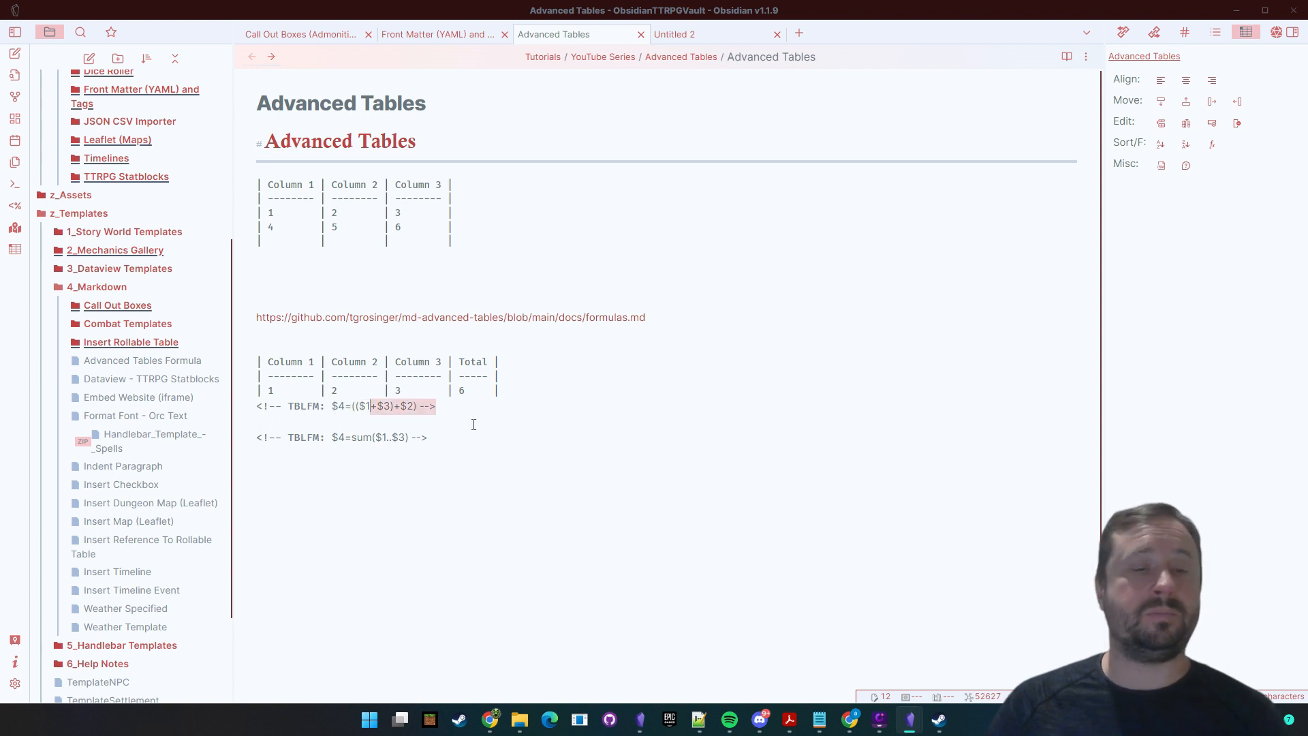
{"action": "key", "text": "Left"}
{"action": "key", "text": "Left"}
{"action": "key", "text": "Left"}
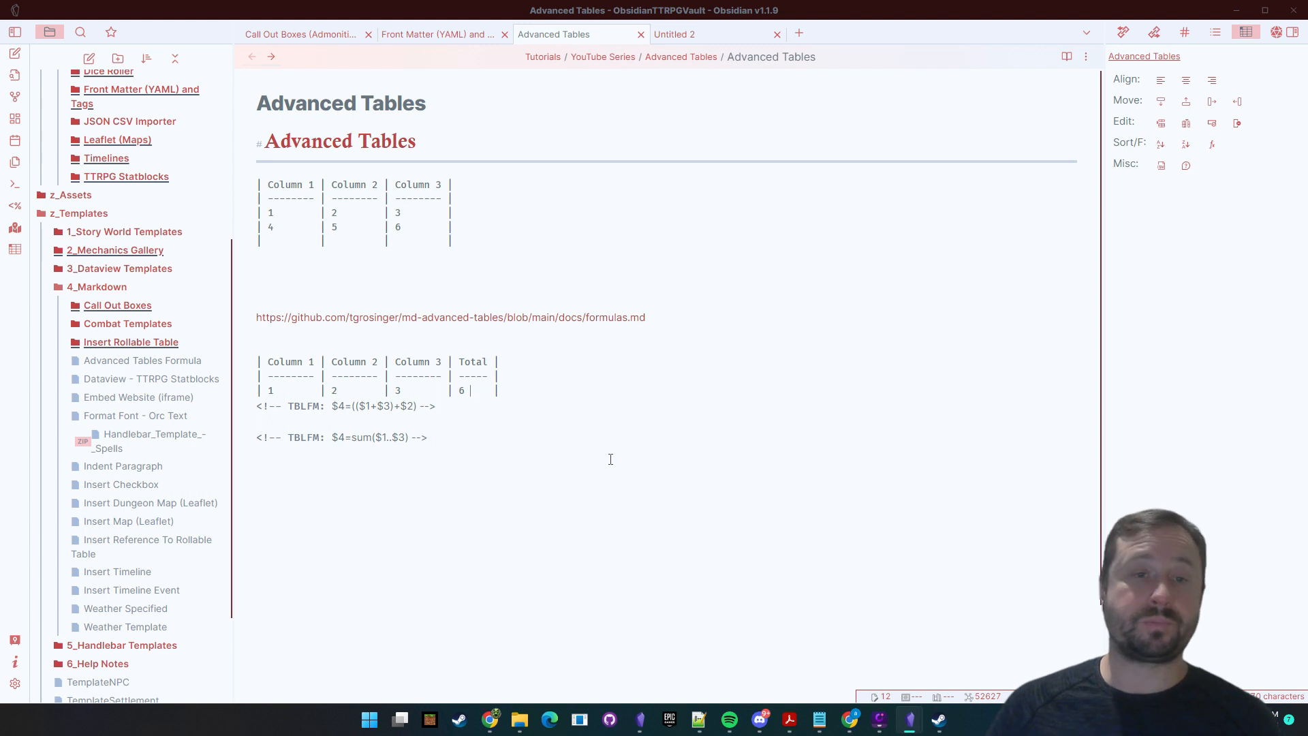
{"action": "key", "text": "BackSpace"}
{"action": "key", "text": "BackSpace"}
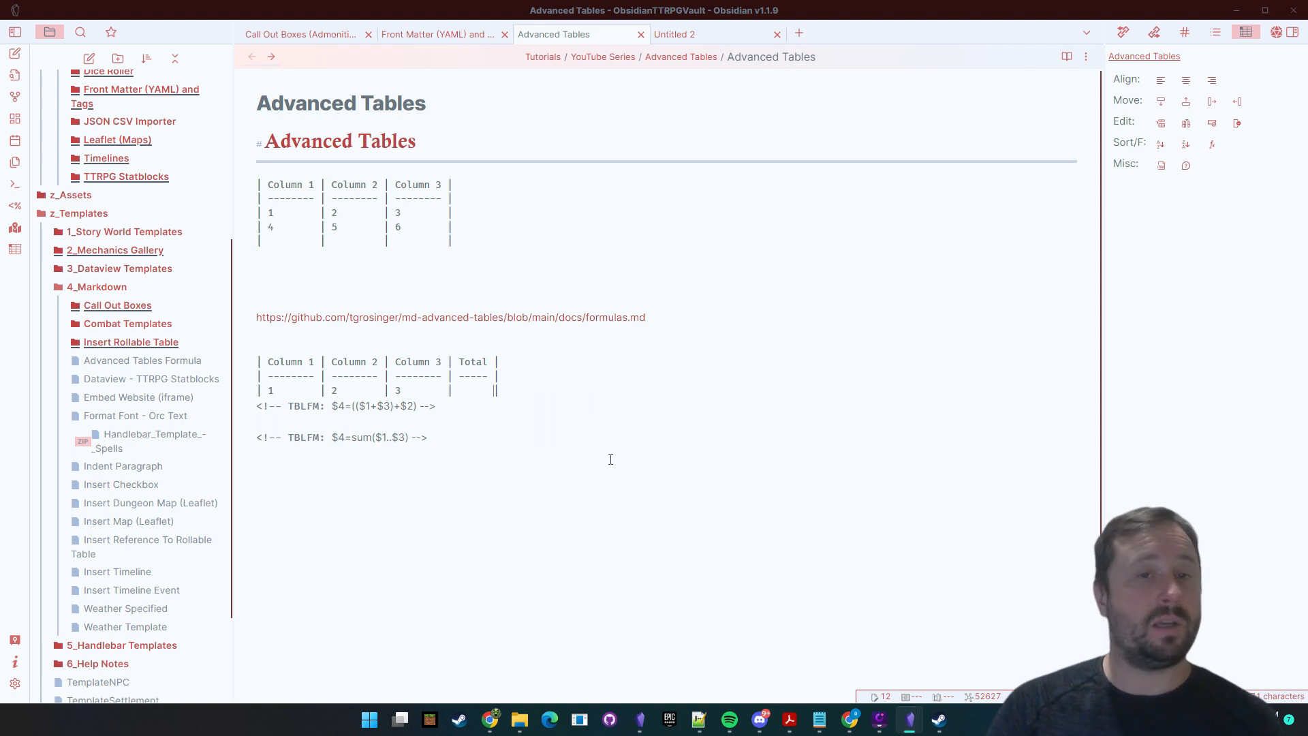
Step: Add a second data row to the Total table with 4, 5 and 6 in Columns 1 to 3
{"action": "key", "text": "Return"}
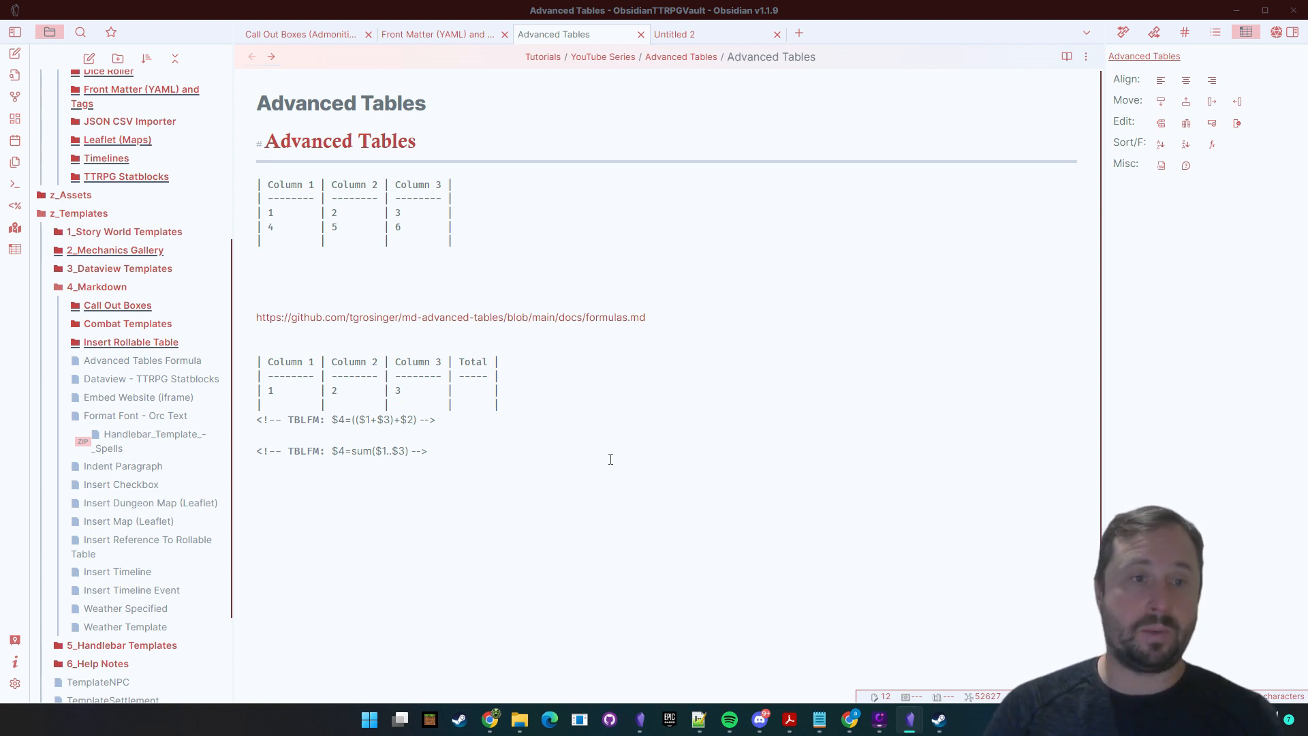
{"action": "type", "text": "4"}
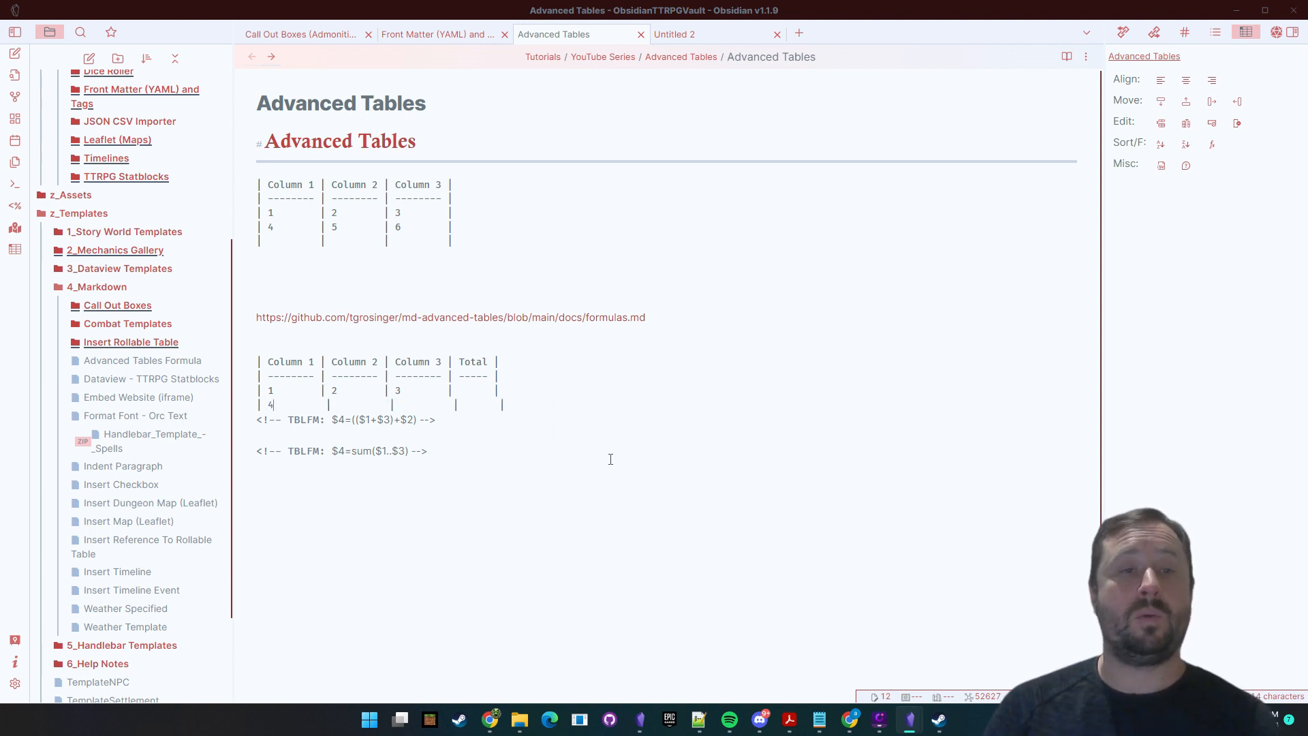
{"action": "key", "text": "Tab"}
{"action": "type", "text": "5"}
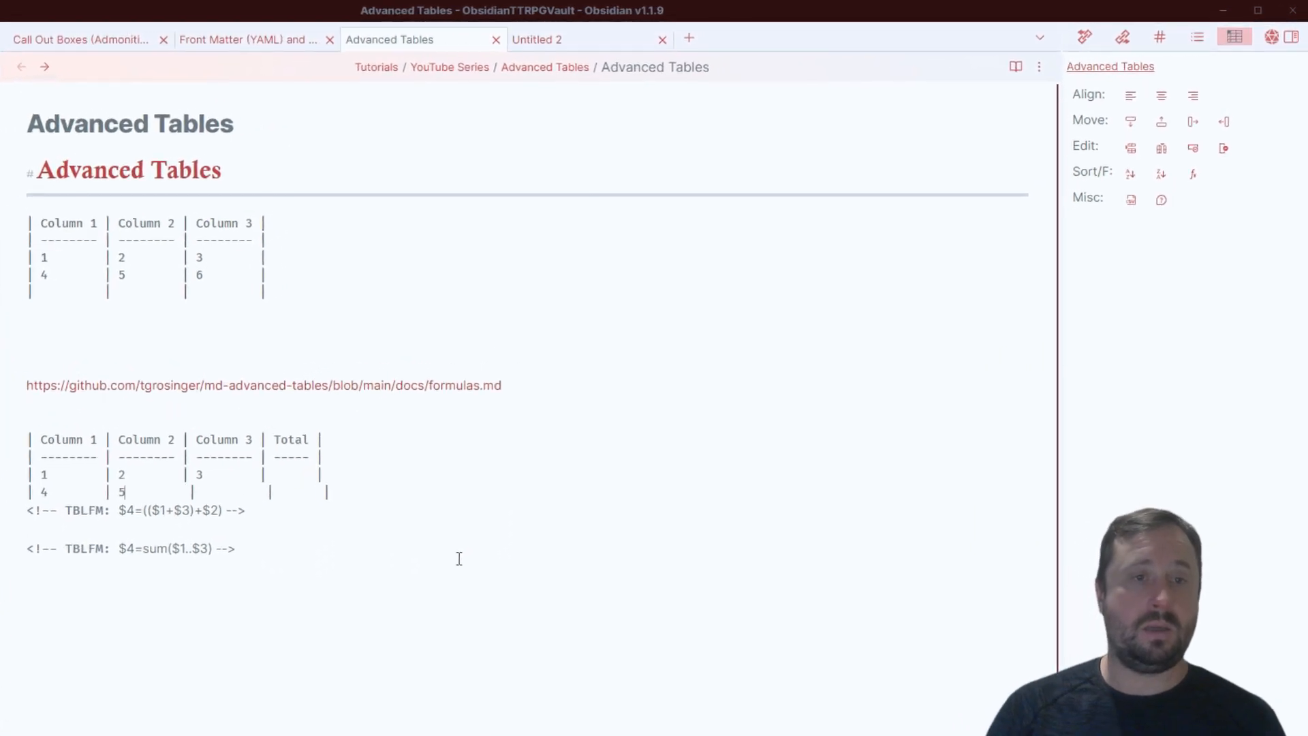
{"action": "key", "text": "Tab"}
{"action": "type", "text": "6"}
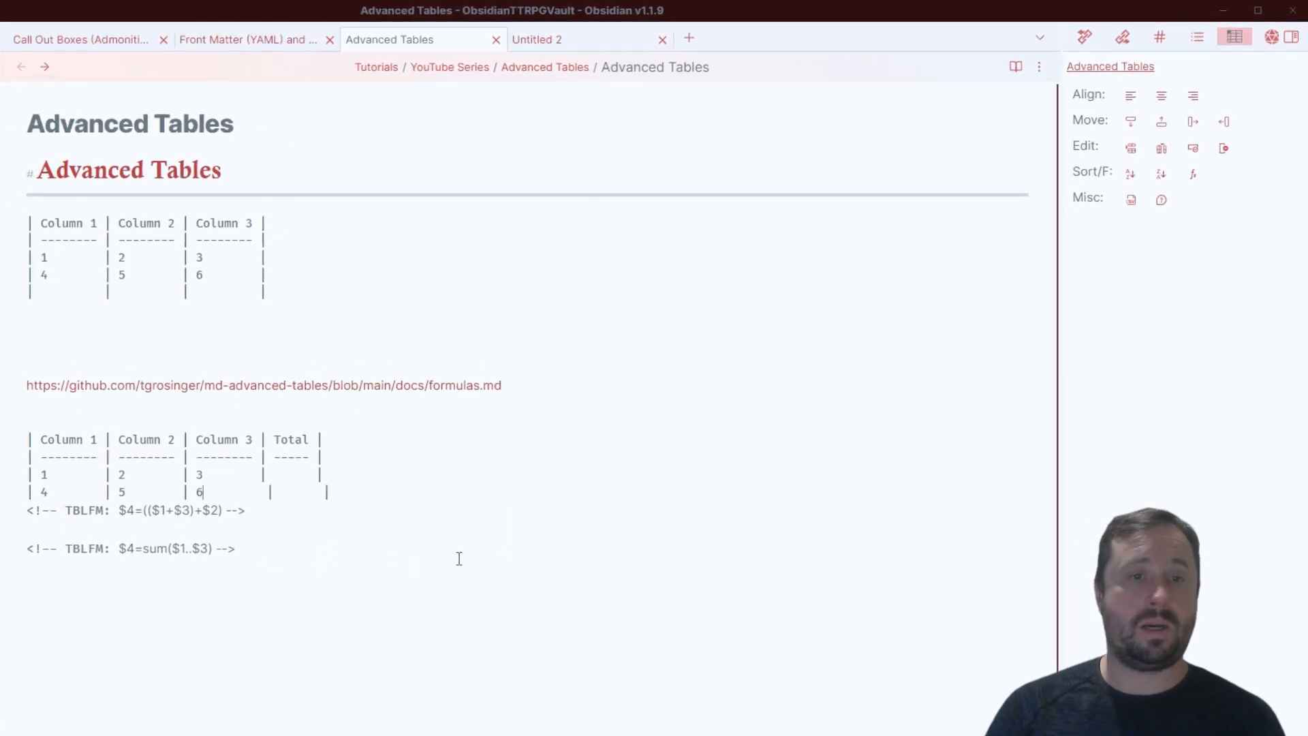
Step: Add a third data row to the Total table with 7, 2 and 6 in Columns 1 to 3
{"action": "key", "text": "Return"}
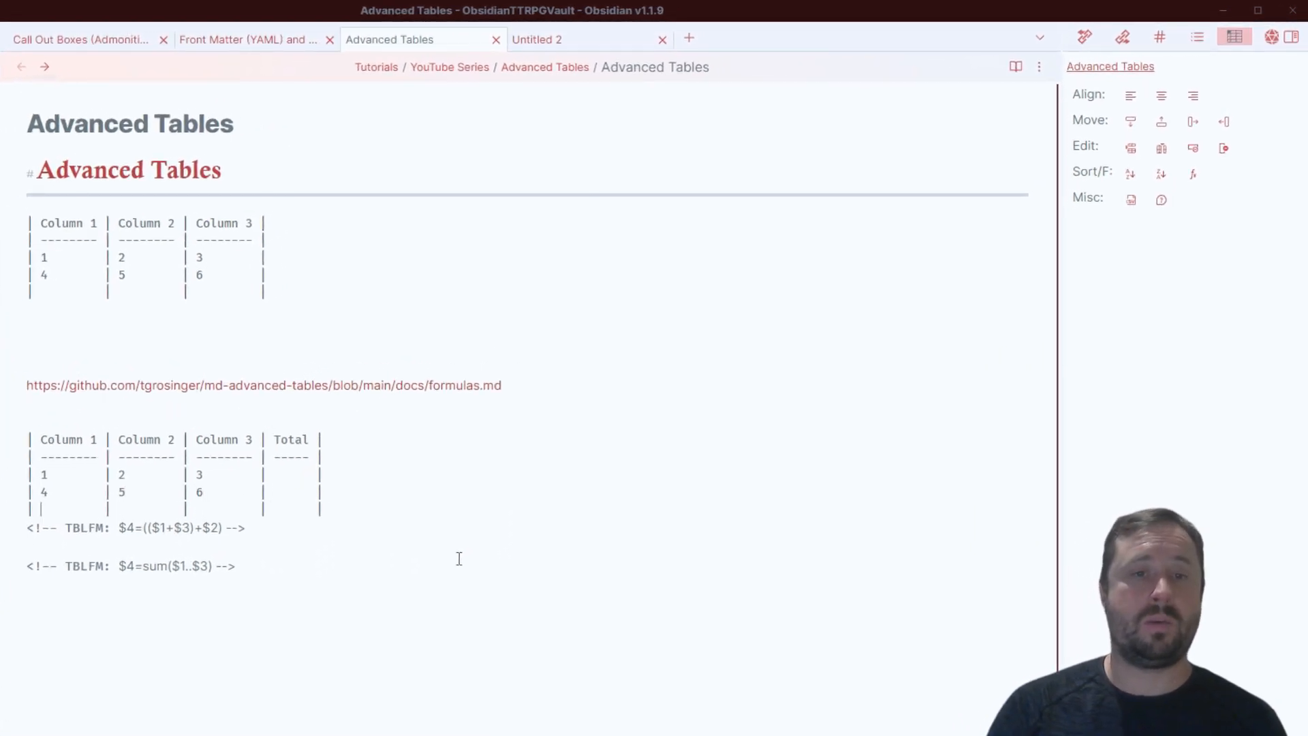
{"action": "type", "text": "7"}
{"action": "key", "text": "Tab"}
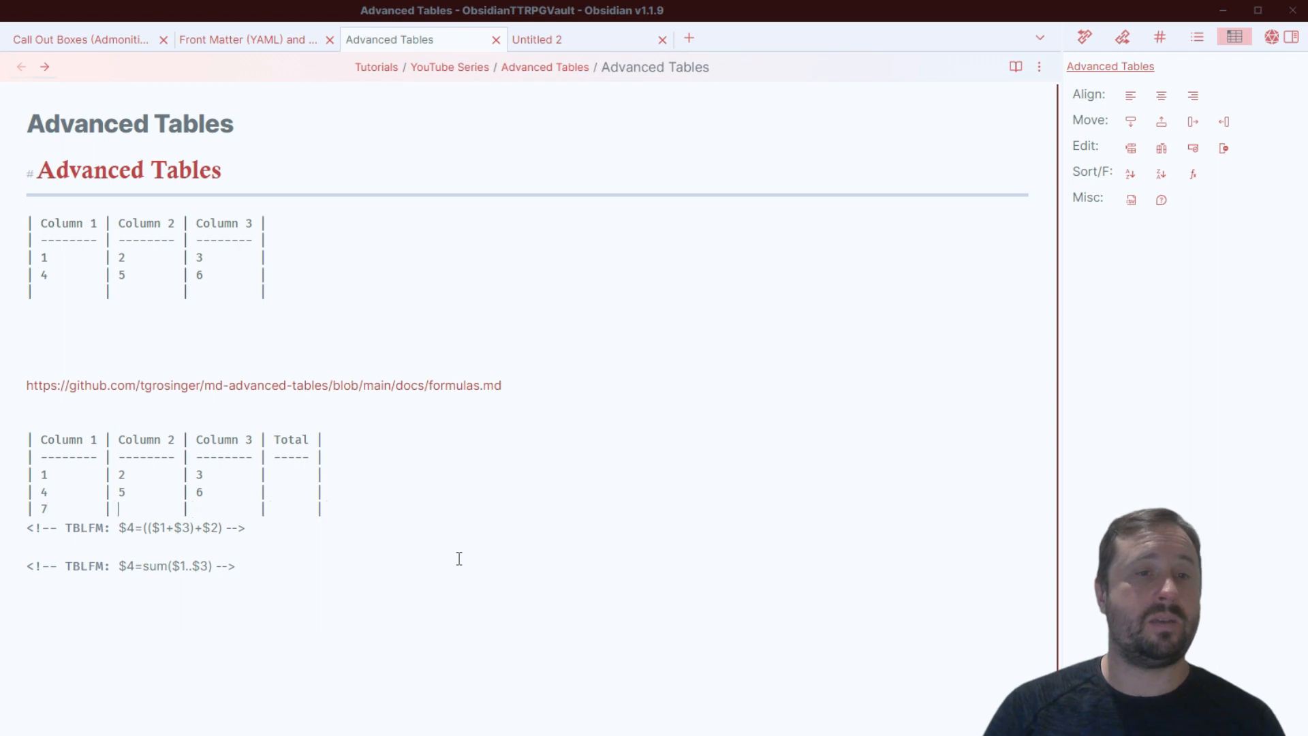
{"action": "type", "text": "2"}
{"action": "key", "text": "Tab"}
{"action": "type", "text": "6"}
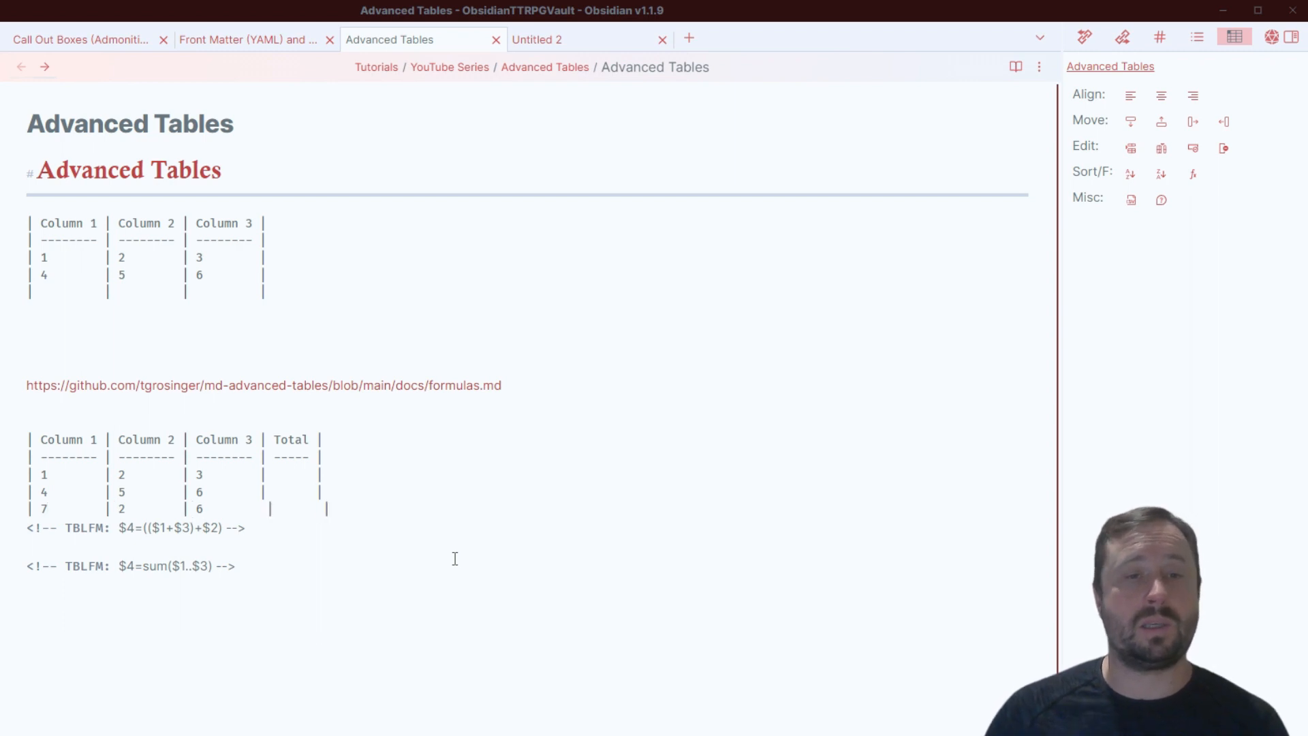
{"action": "key", "text": "Tab"}
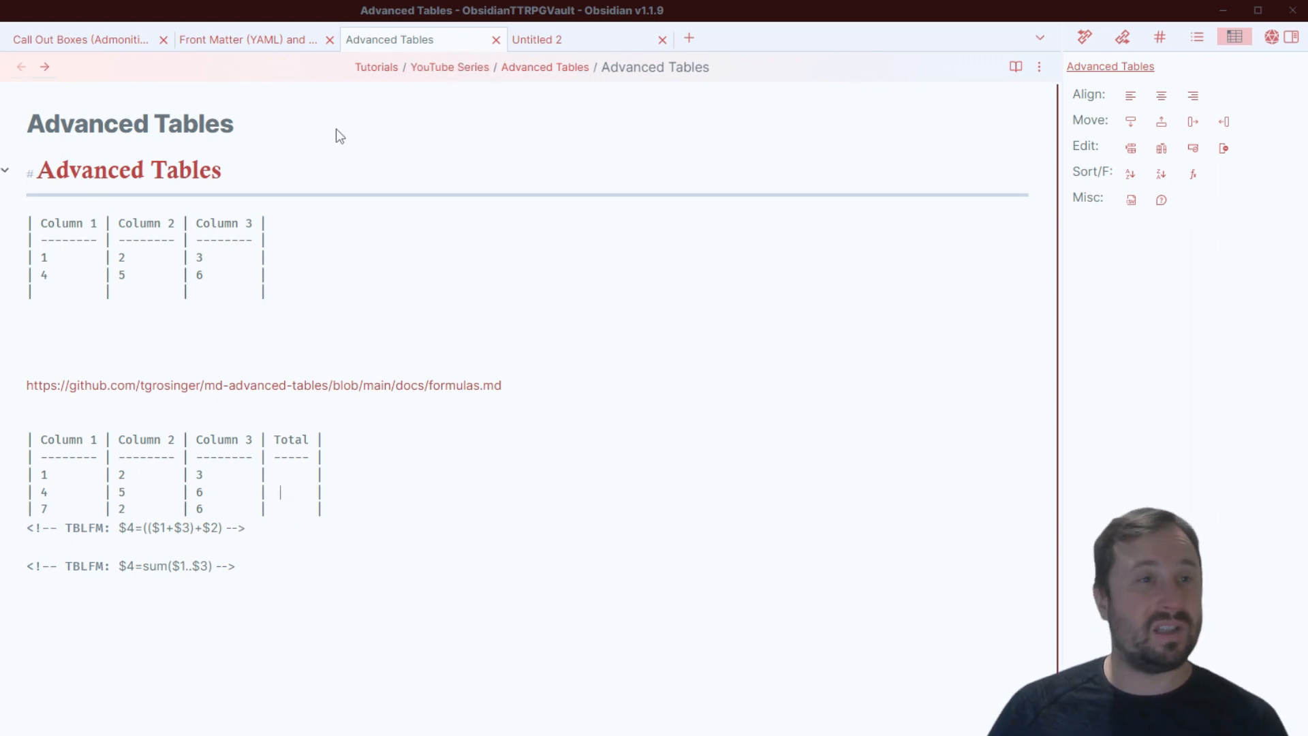
Step: Insert an empty row above the 4, 5, 6 row in the table with the Total column
{"action": "left_click", "coordinate": [495, 42]}
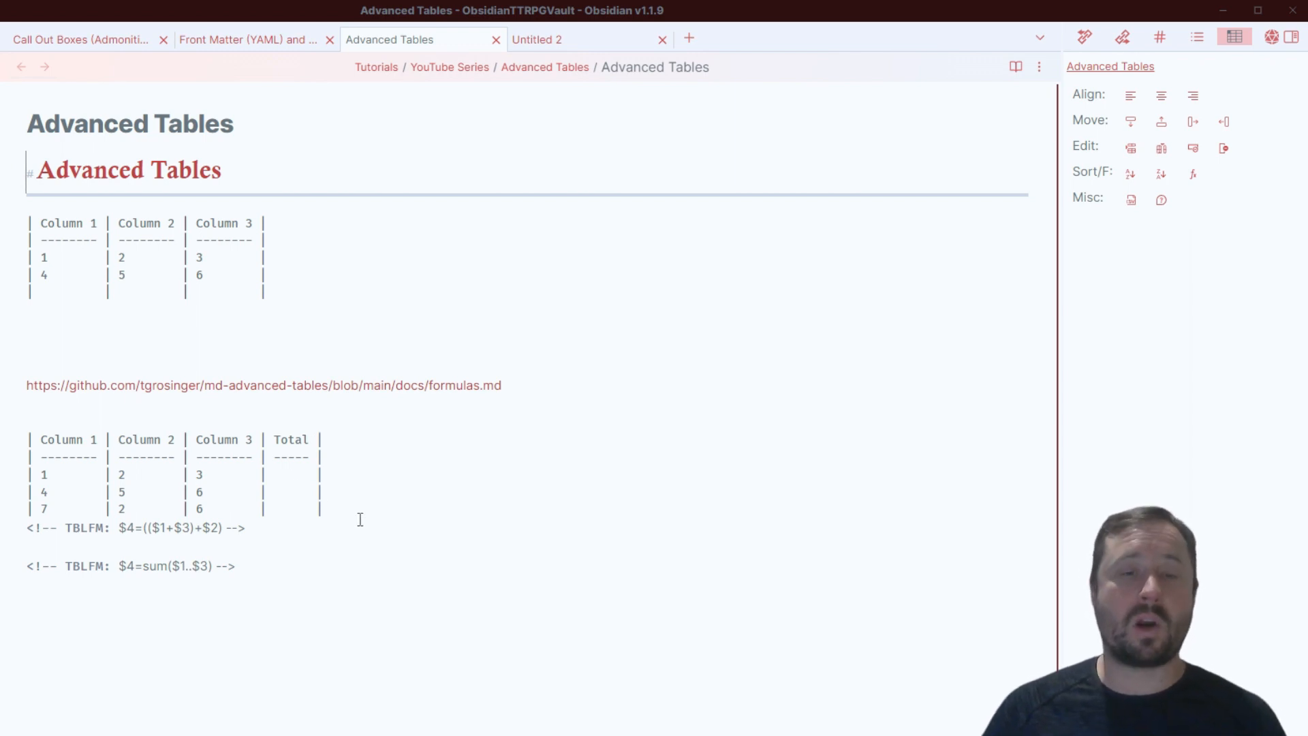
{"action": "left_click", "coordinate": [277, 472]}
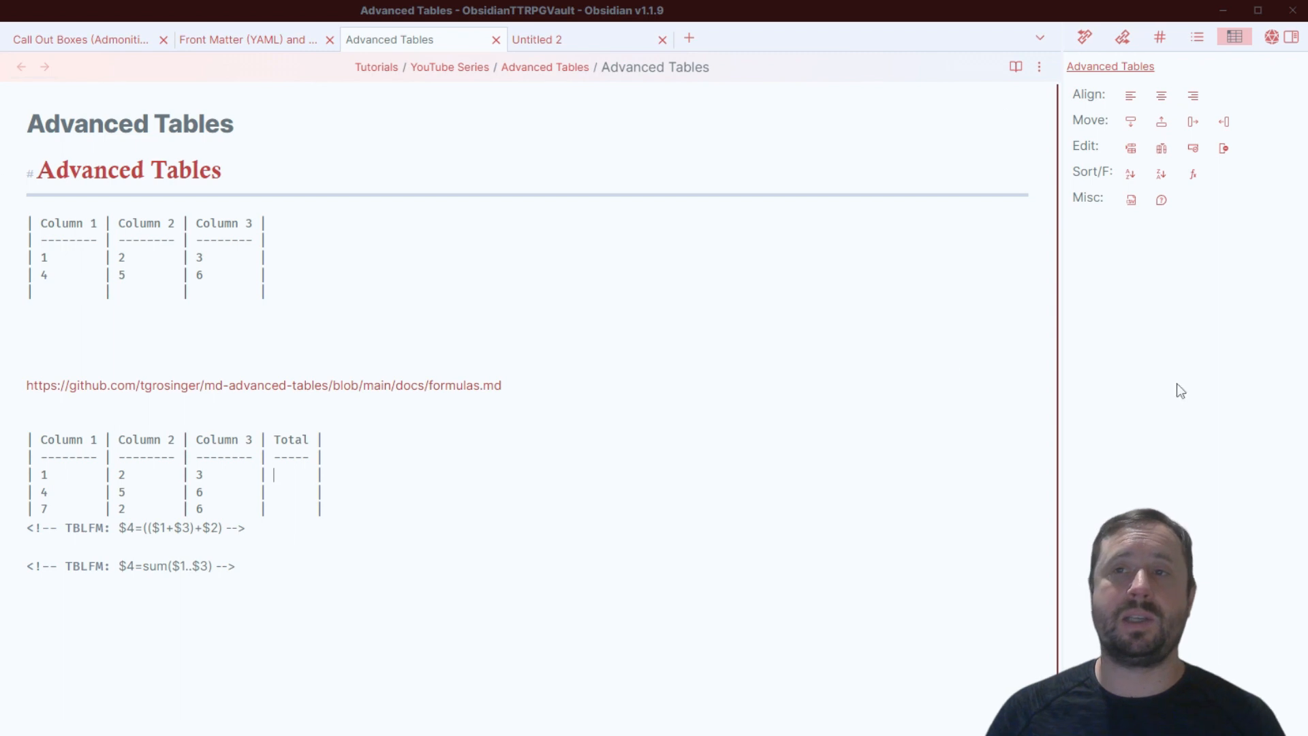
{"action": "left_click", "coordinate": [288, 491]}
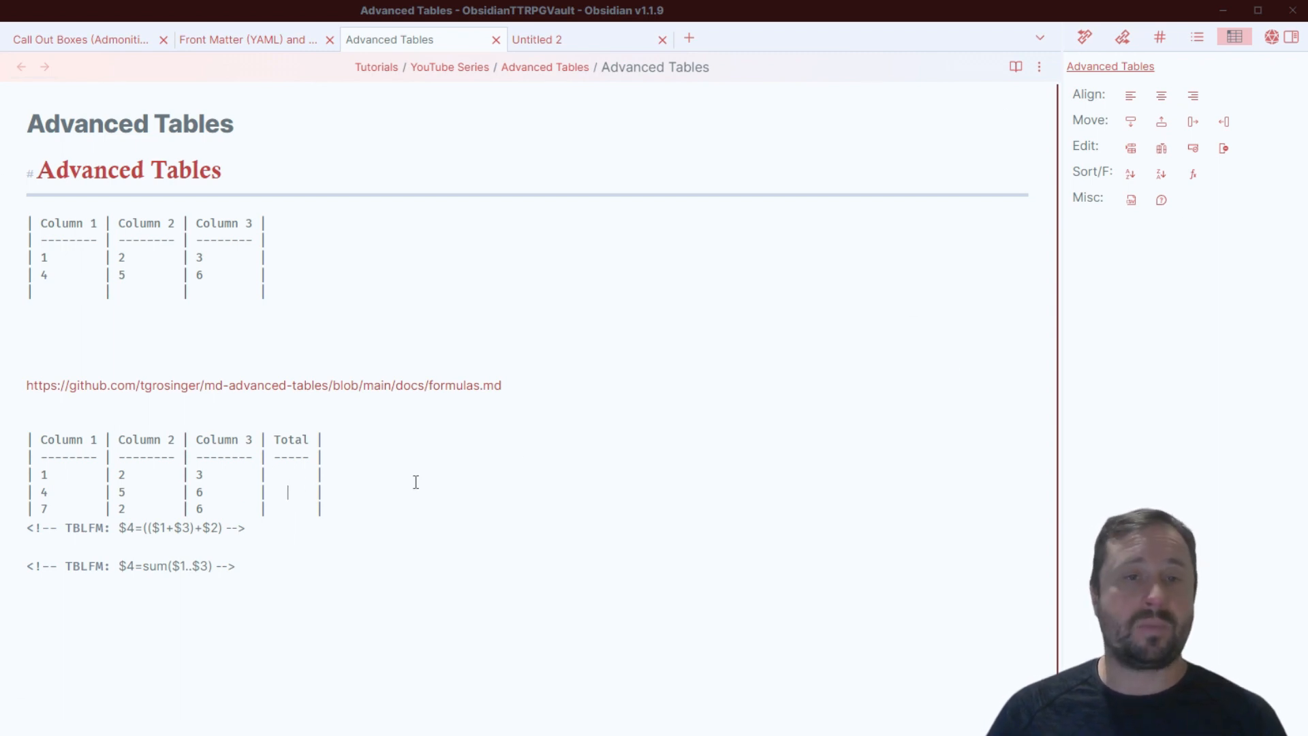
{"action": "left_click", "coordinate": [1129, 149]}
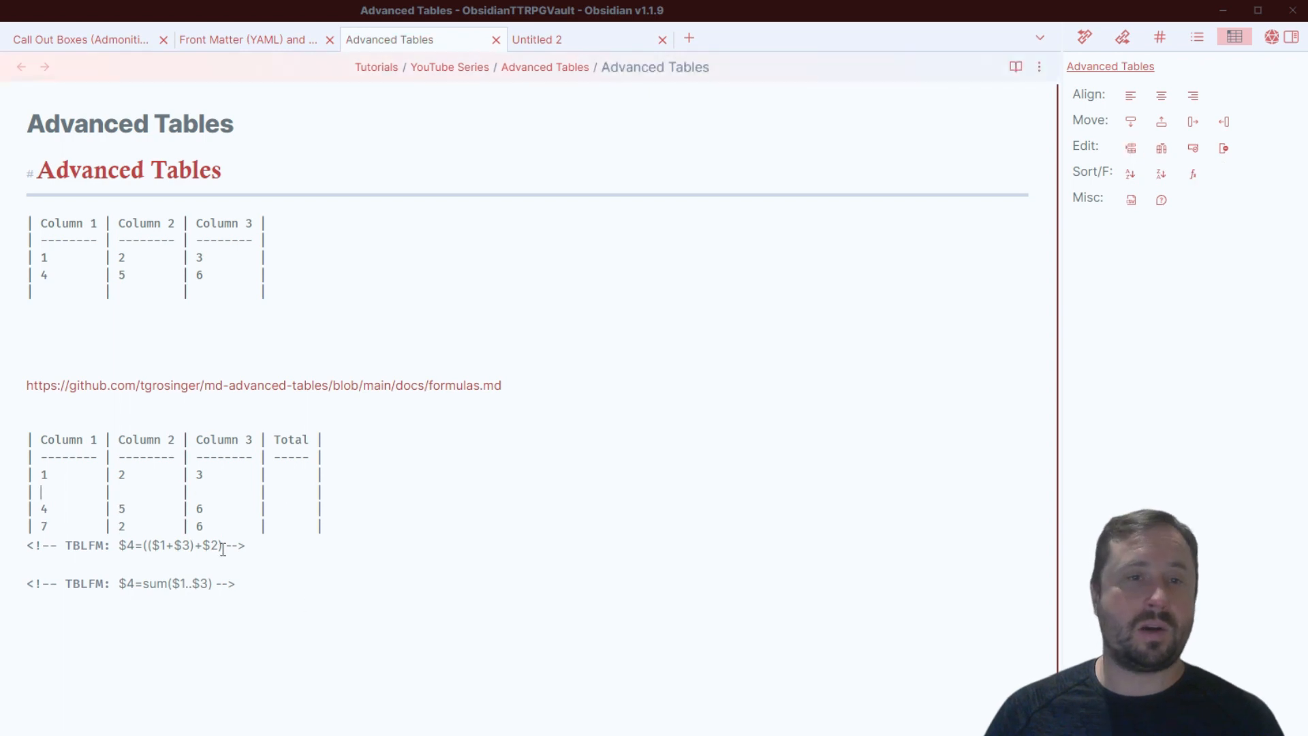
Step: Fill the empty inserted row with 5, 6 and 4 in Columns 1 to 3
{"action": "type", "text": "5"}
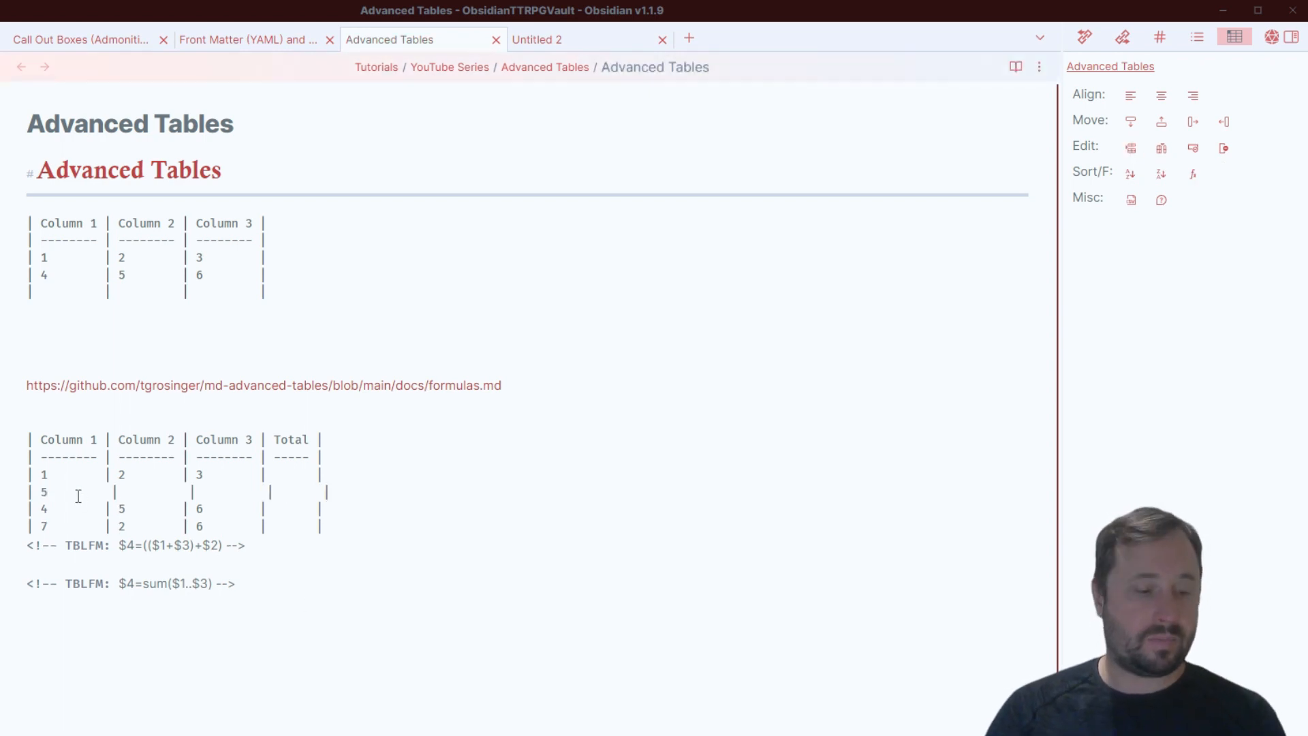
{"action": "key", "text": "Tab"}
{"action": "type", "text": "6"}
{"action": "key", "text": "Tab"}
{"action": "type", "text": "4"}
{"action": "key", "text": "Tab"}
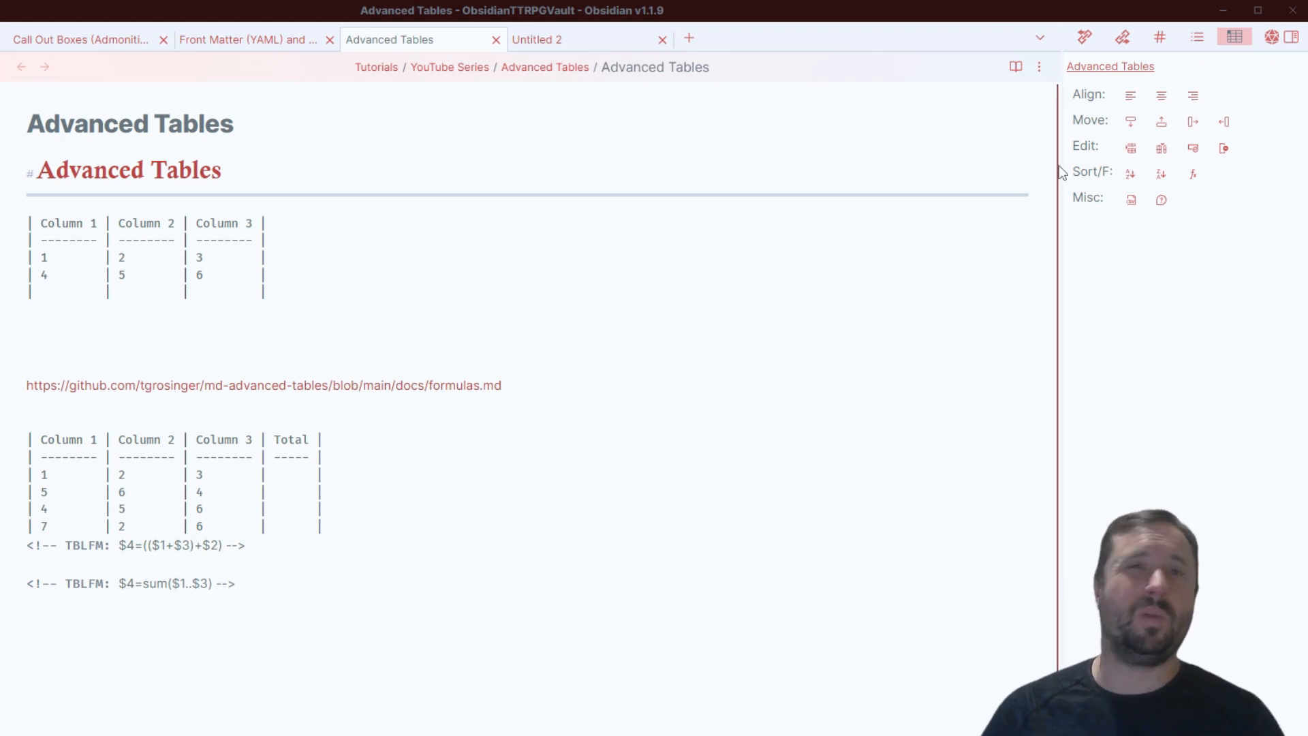
Step: Evaluate the table's formula to fill the Total column, and check the first rows' results
{"action": "left_click", "coordinate": [1191, 177]}
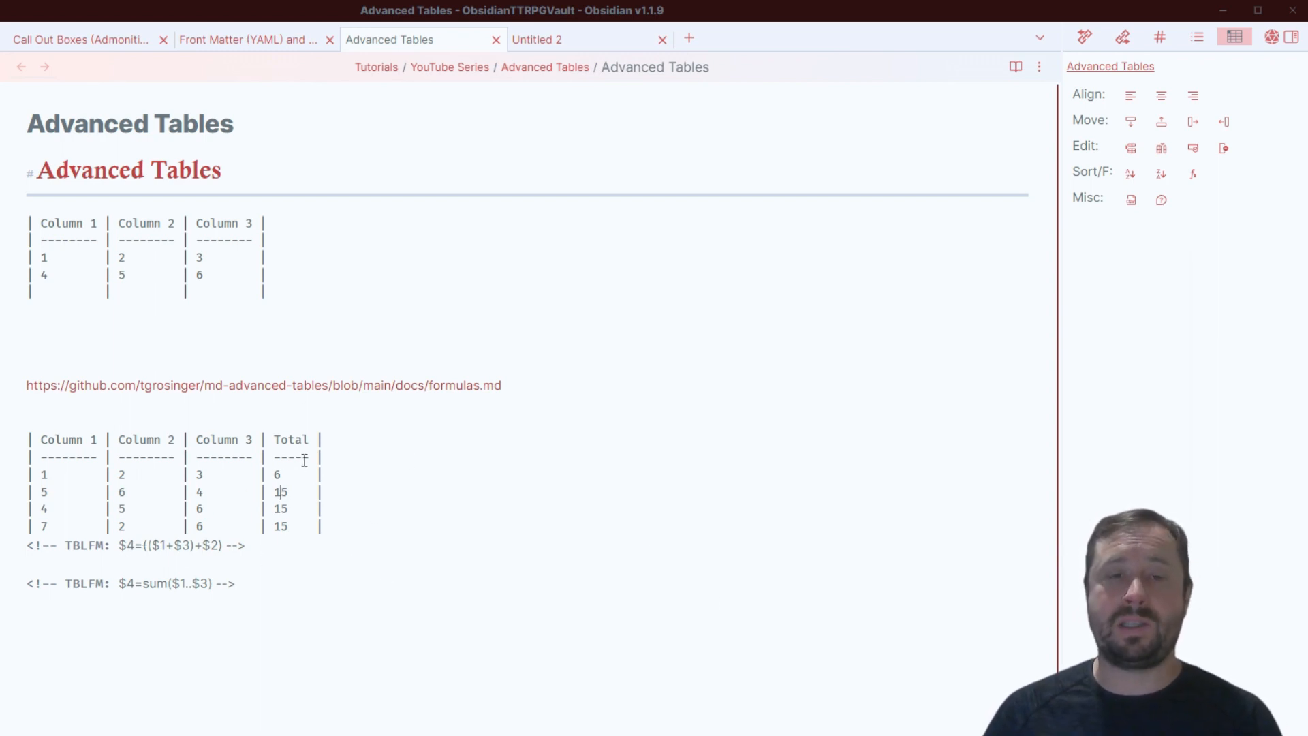
{"action": "left_click_drag", "start_coordinate": [303, 475], "coordinate": [27, 473]}
{"action": "left_click_drag", "start_coordinate": [309, 499], "coordinate": [27, 490]}
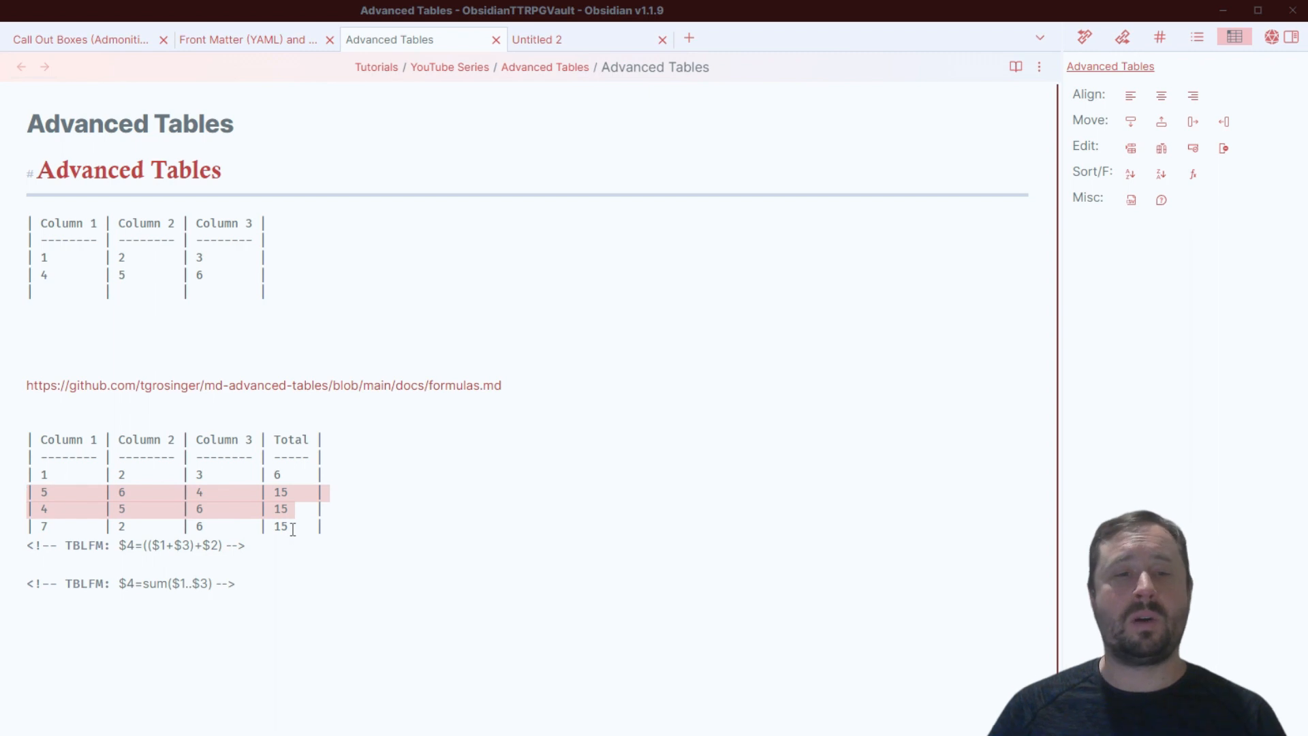
Step: Delete the $4=(($1+$3)+$2) formula line and the blank line so the sum formula sits directly under the table
{"action": "left_click", "coordinate": [260, 543]}
{"action": "key", "text": "shift+Home"}
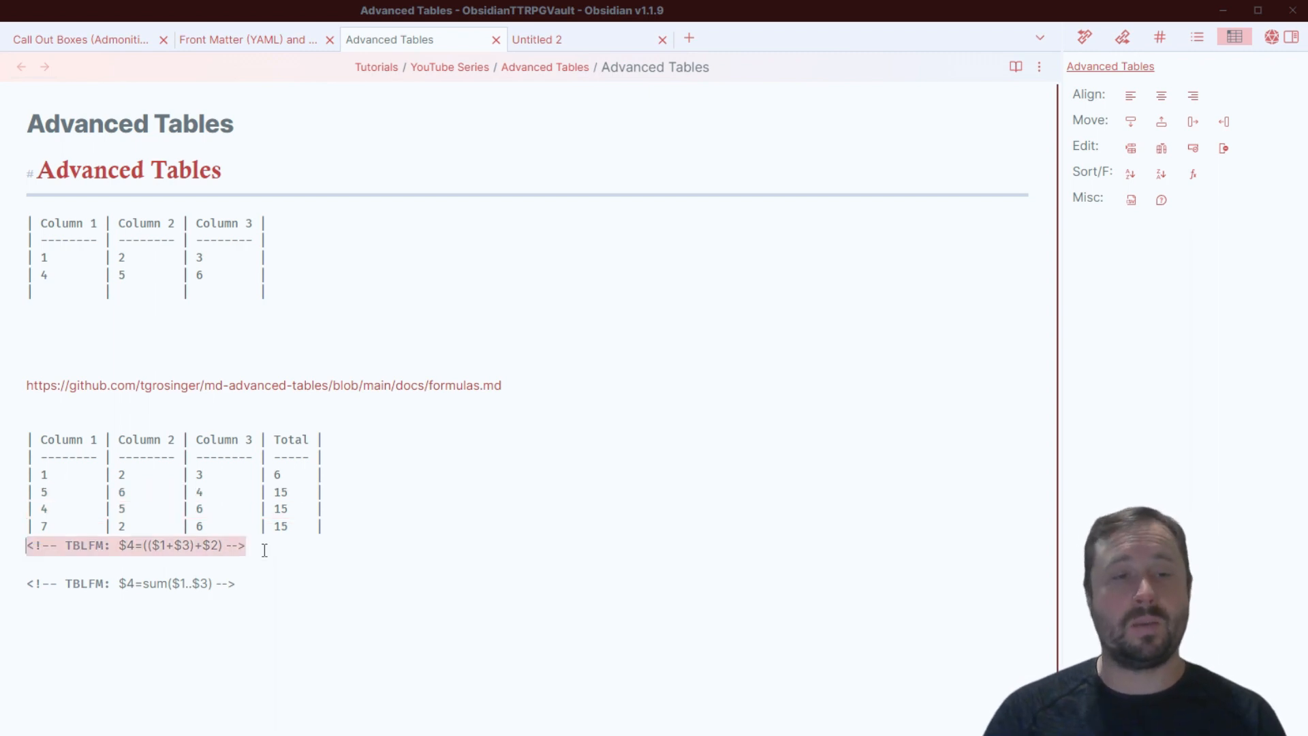
{"action": "key", "text": "Delete"}
{"action": "key", "text": "Delete"}
{"action": "key", "text": "Delete"}
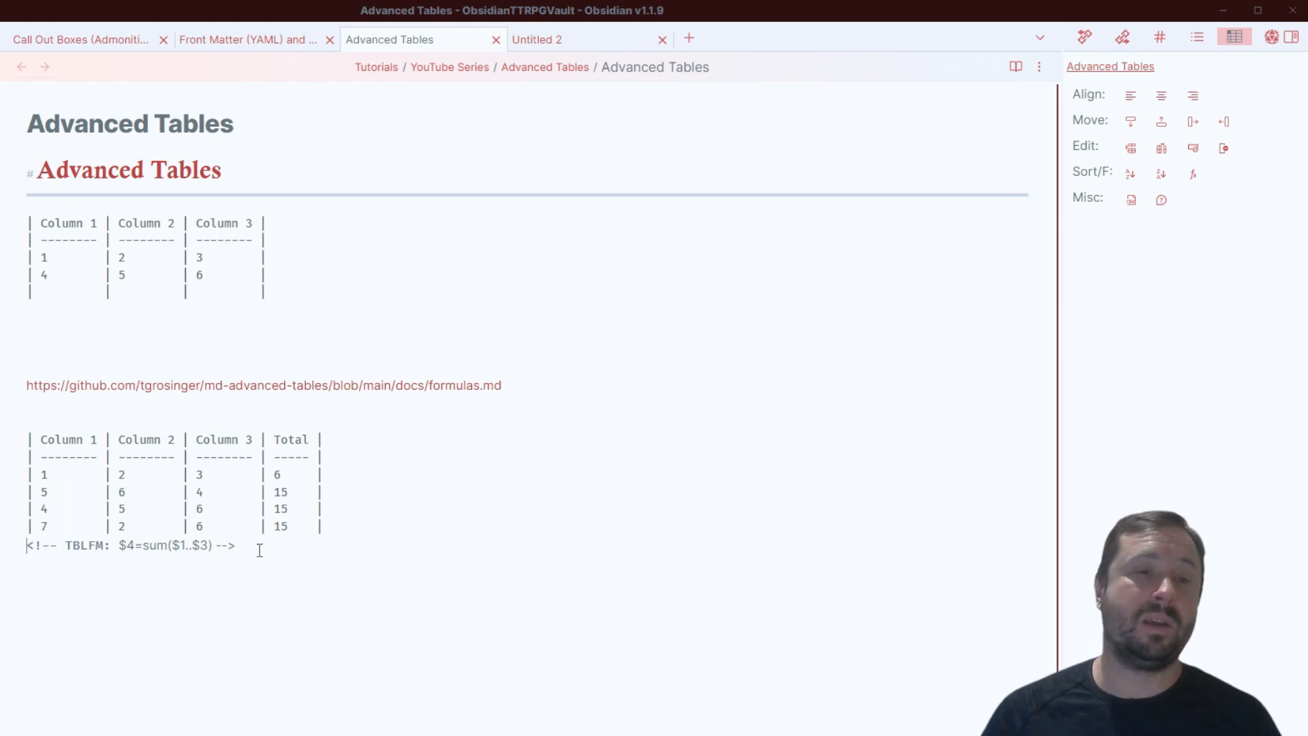
{"action": "left_click", "coordinate": [133, 580]}
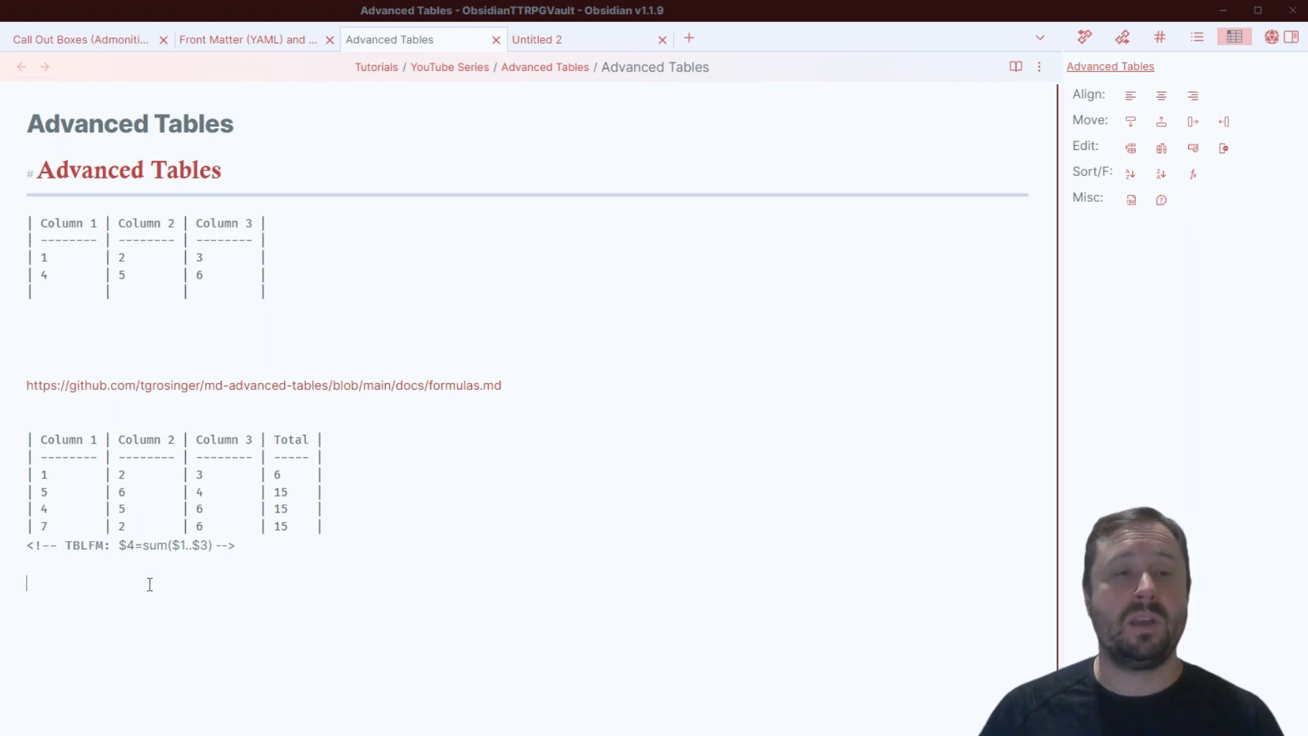
{"action": "left_click_drag", "start_coordinate": [28, 545], "coordinate": [118, 540]}
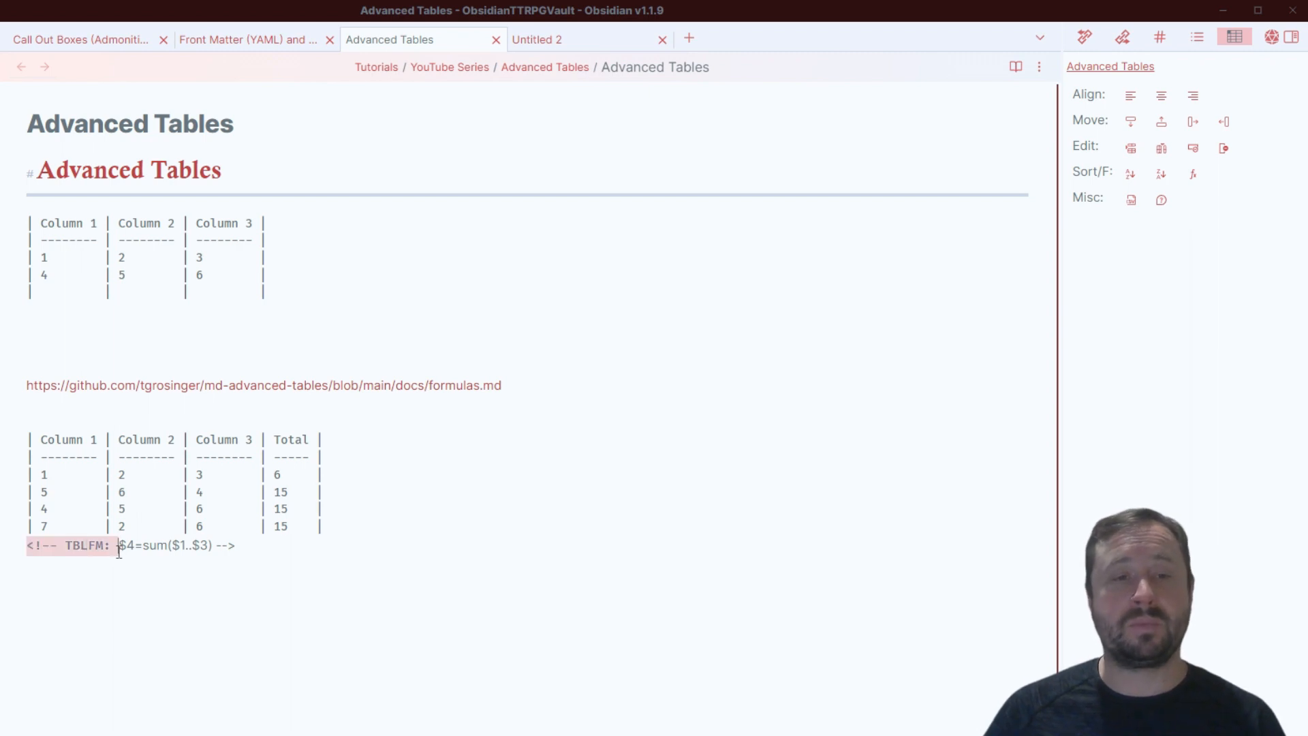
{"action": "left_click", "coordinate": [156, 611]}
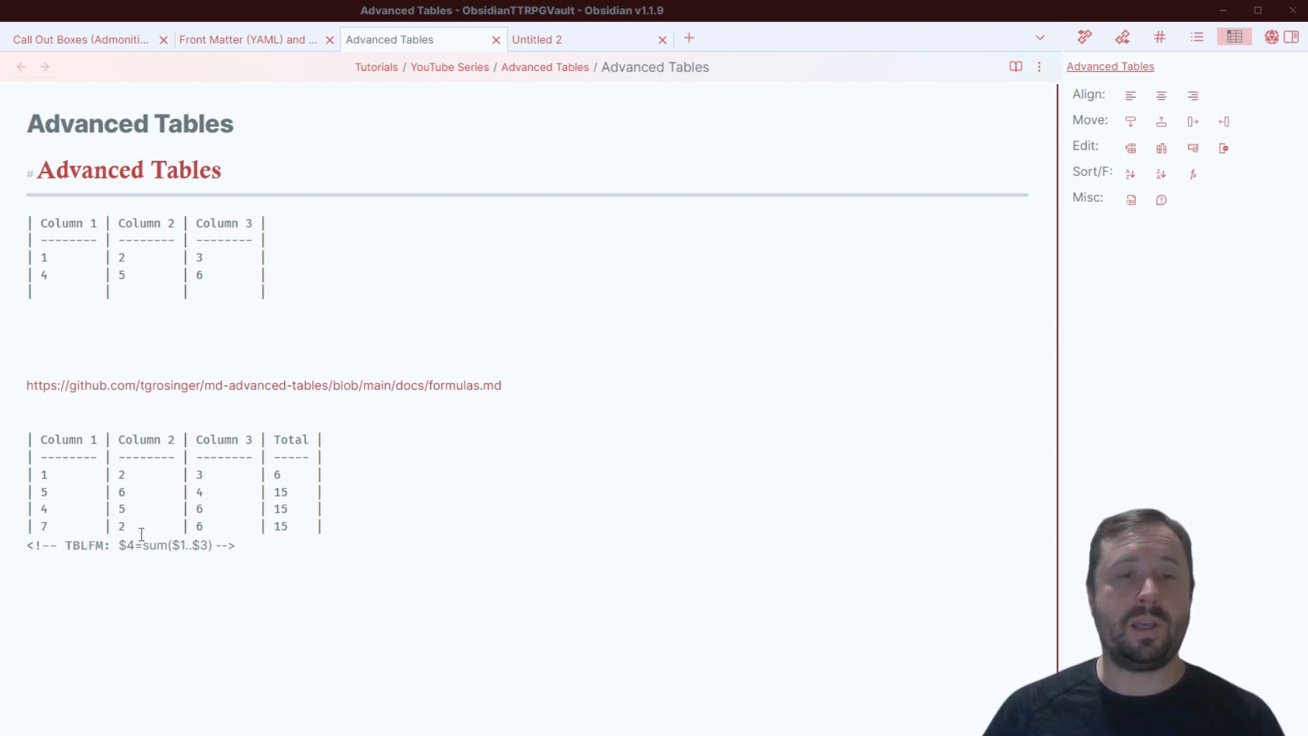
{"action": "left_click_drag", "start_coordinate": [144, 547], "coordinate": [173, 555]}
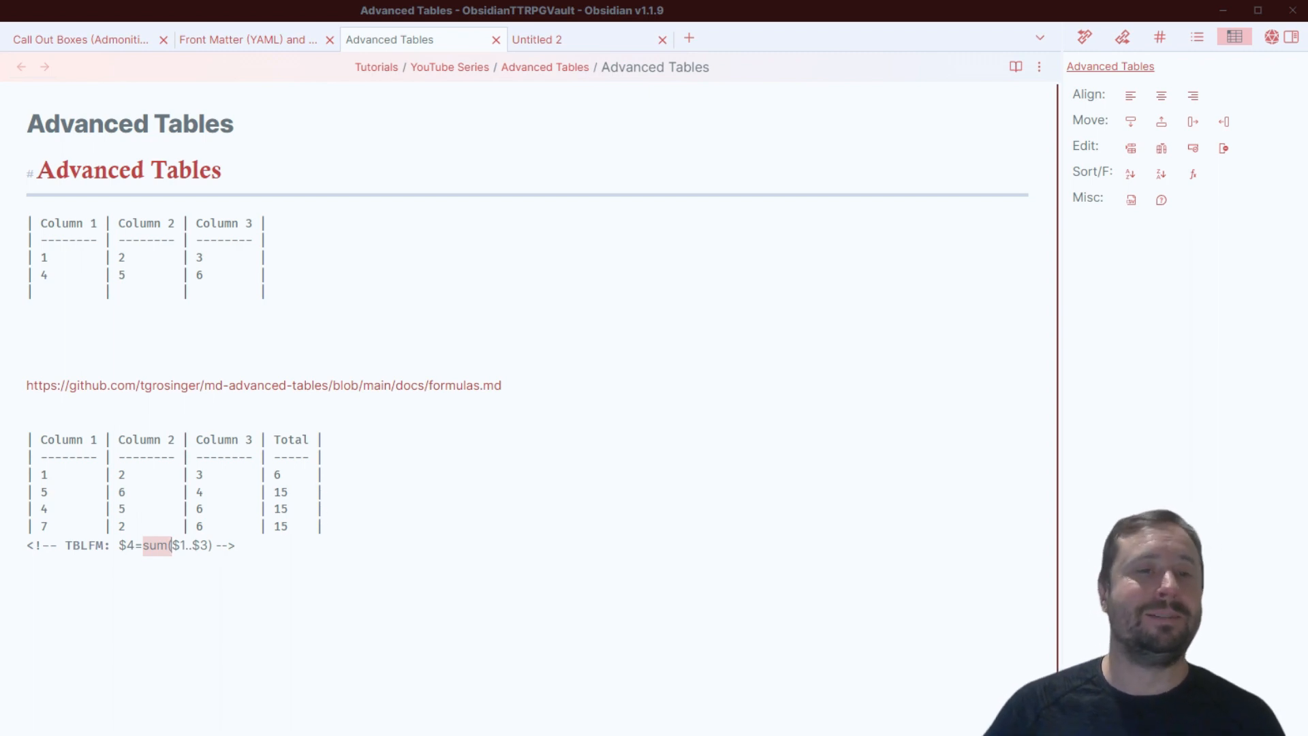
Step: Insert a column before Column 3 in the Total table and title it New Col
{"action": "left_click", "coordinate": [256, 540]}
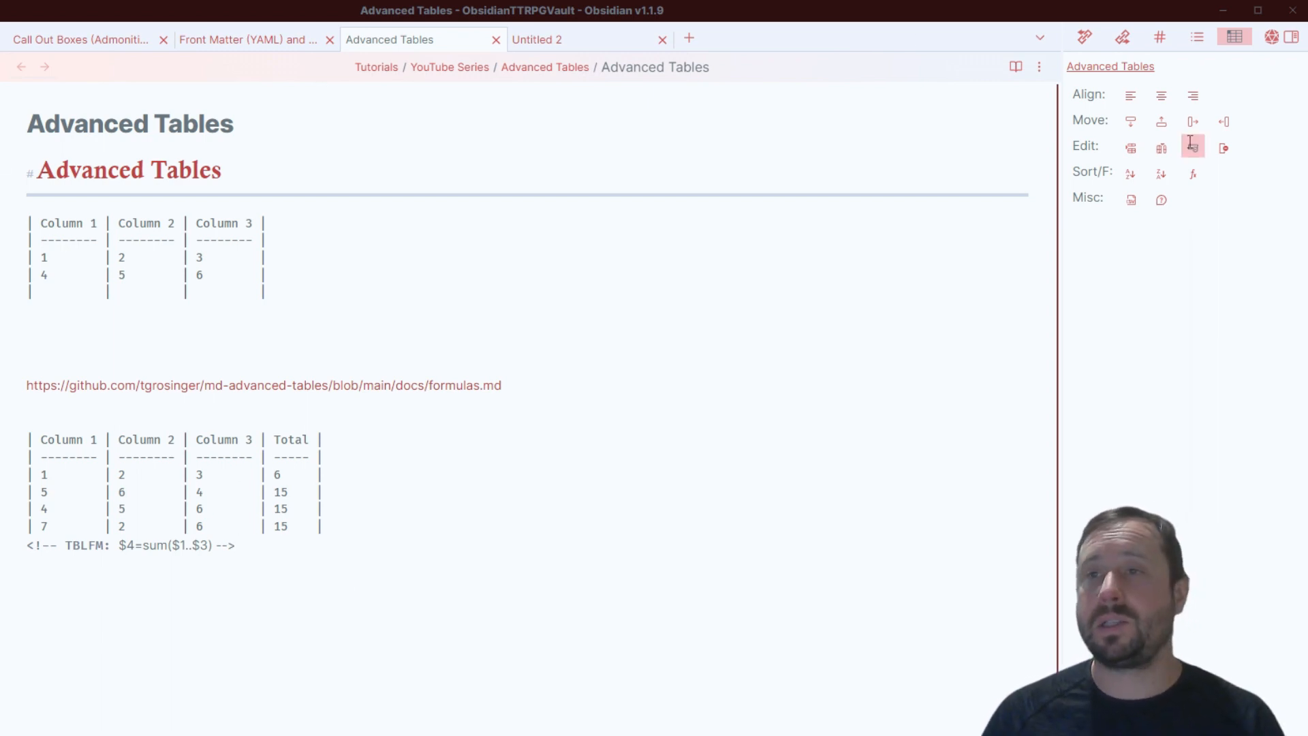
{"action": "left_click", "coordinate": [1161, 148]}
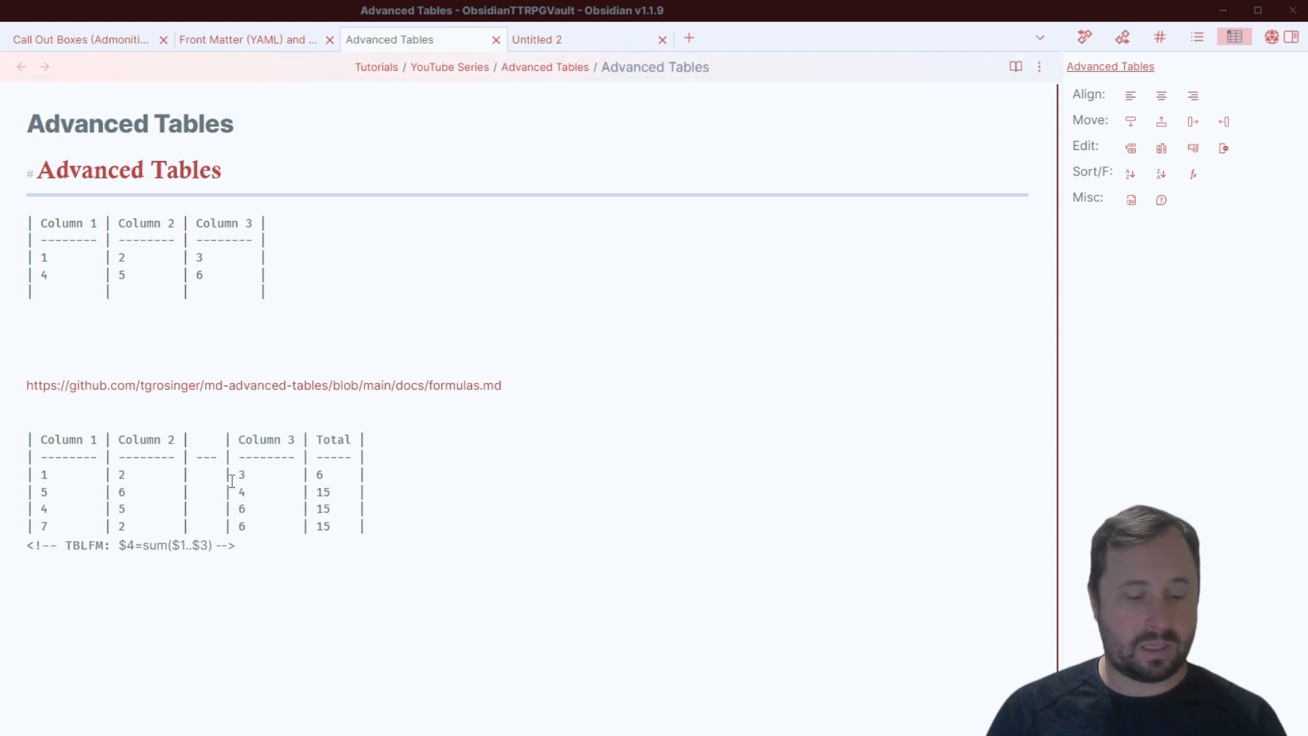
{"action": "type", "text": "New Col"}
{"action": "key", "text": "Tab"}
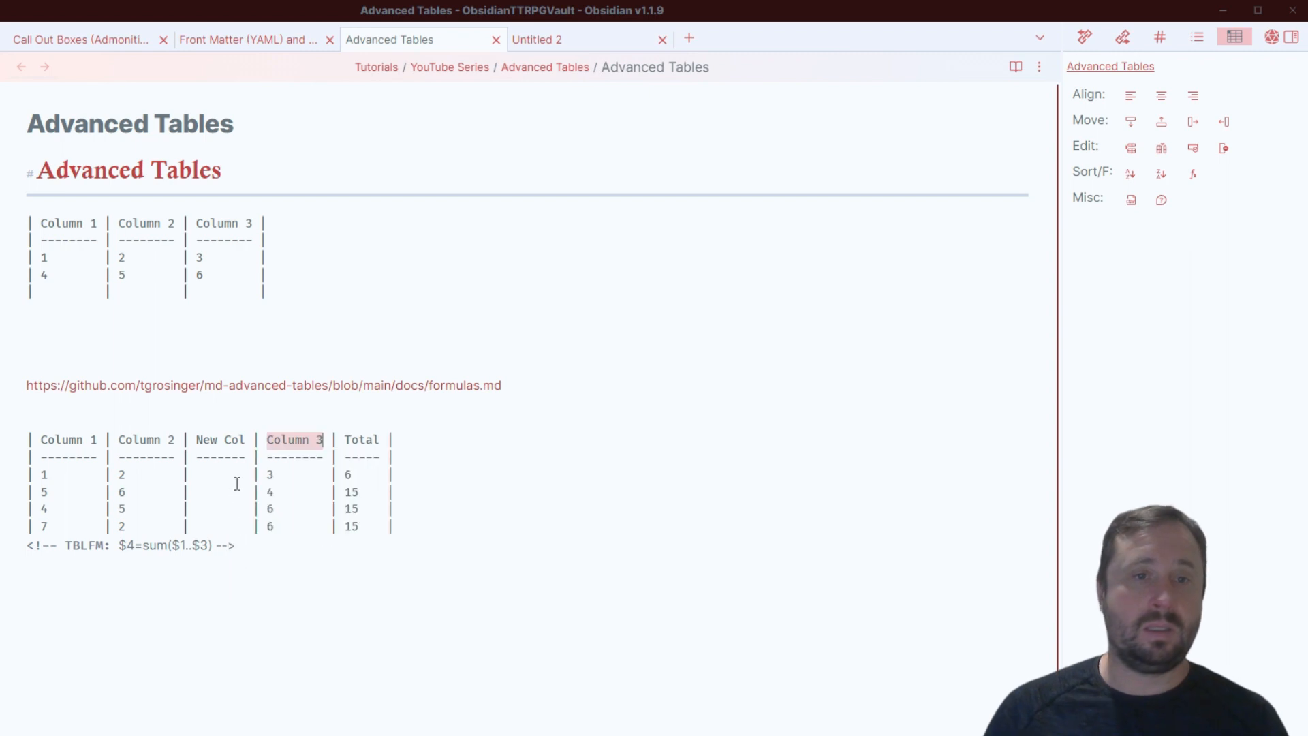
Step: Evaluate the $4=sum($1..$3) formula on the Total table with New Col inserted
{"action": "left_click", "coordinate": [490, 689]}
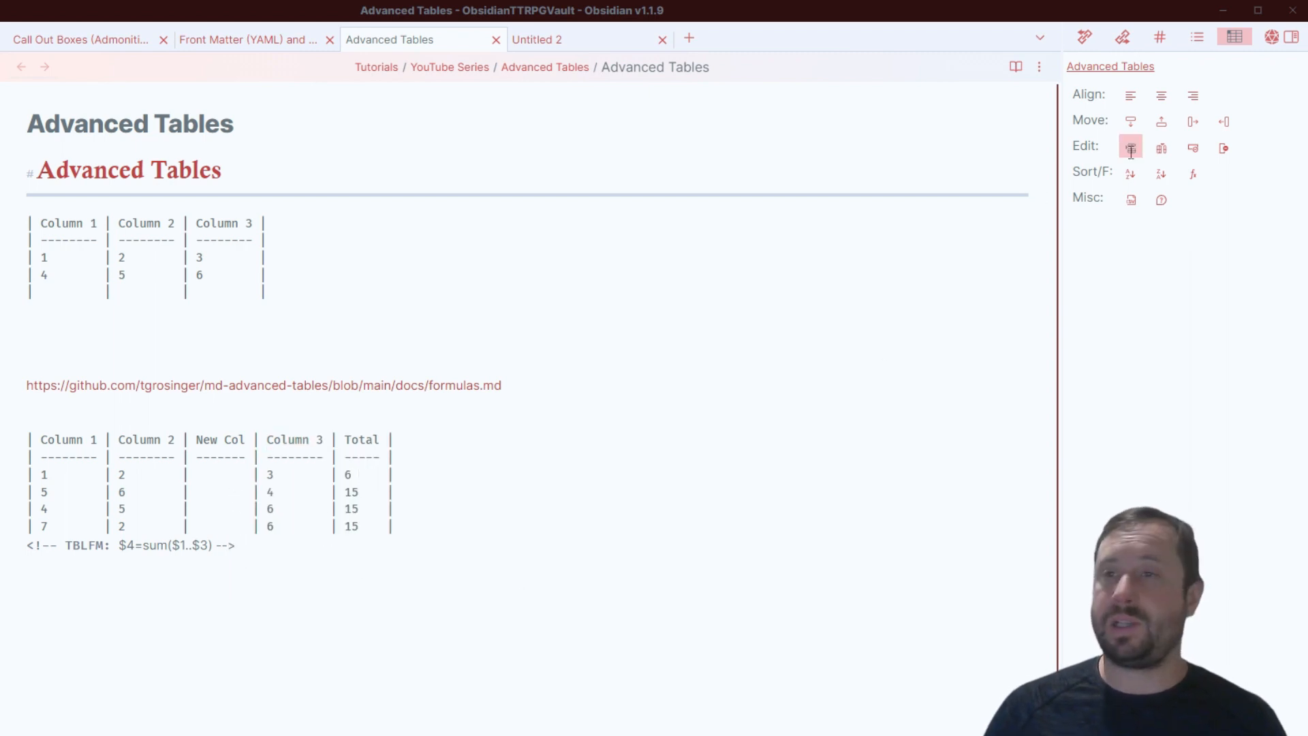
{"action": "left_click", "coordinate": [1193, 174]}
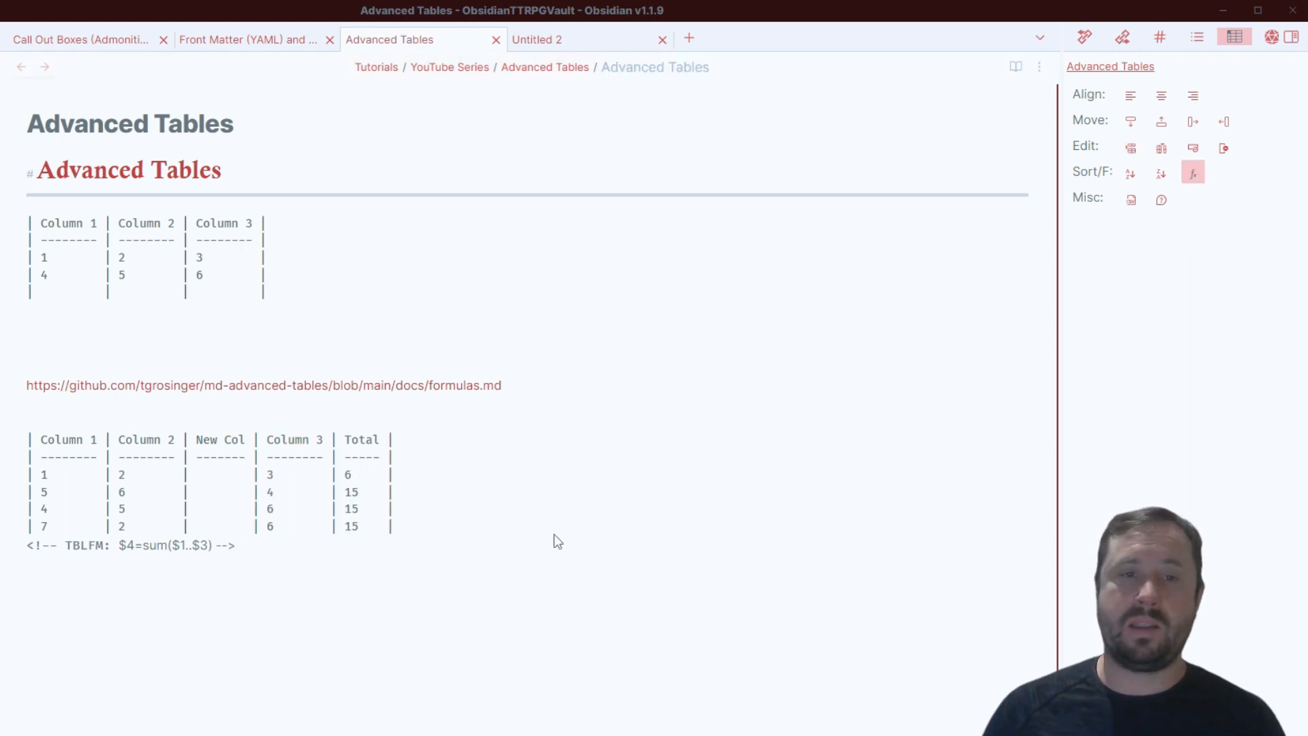
{"action": "left_click", "coordinate": [358, 472]}
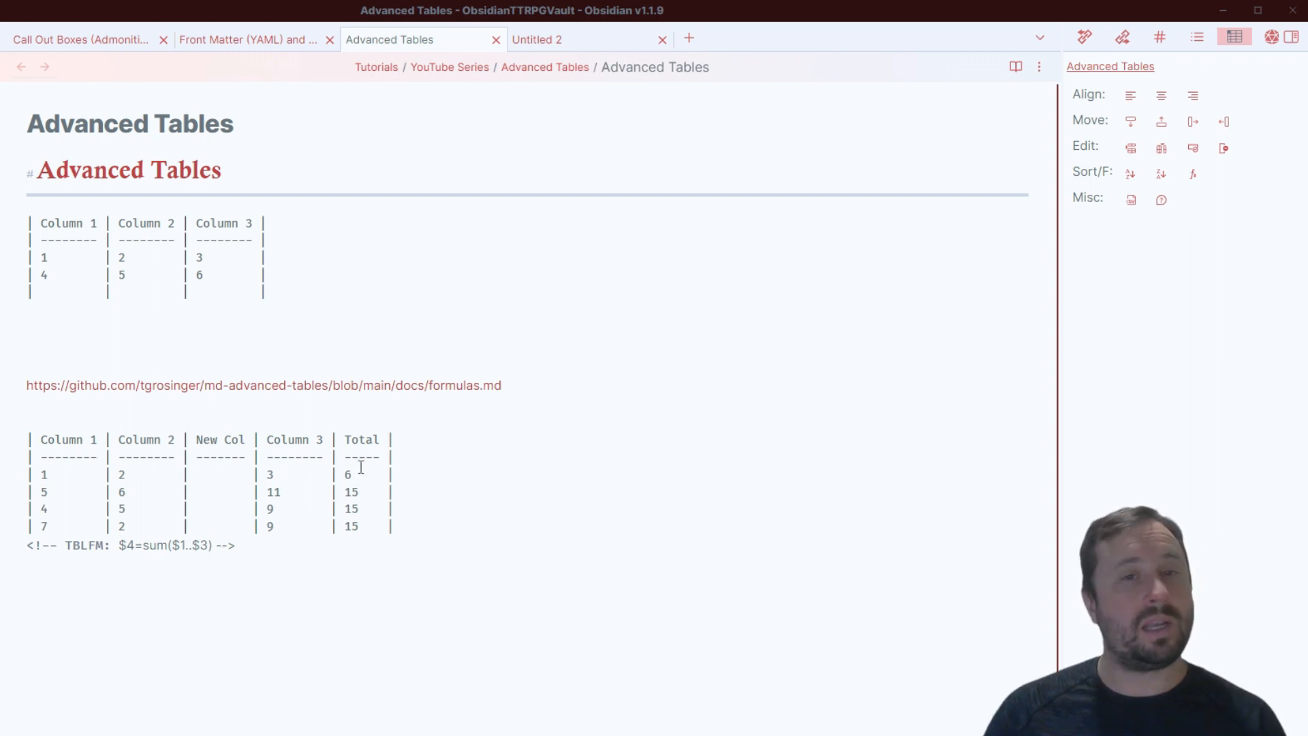
Step: Clear the values from all four rows of the Total column
{"action": "left_click_drag", "start_coordinate": [361, 467], "coordinate": [339, 475]}
{"action": "left_click", "coordinate": [368, 490]}
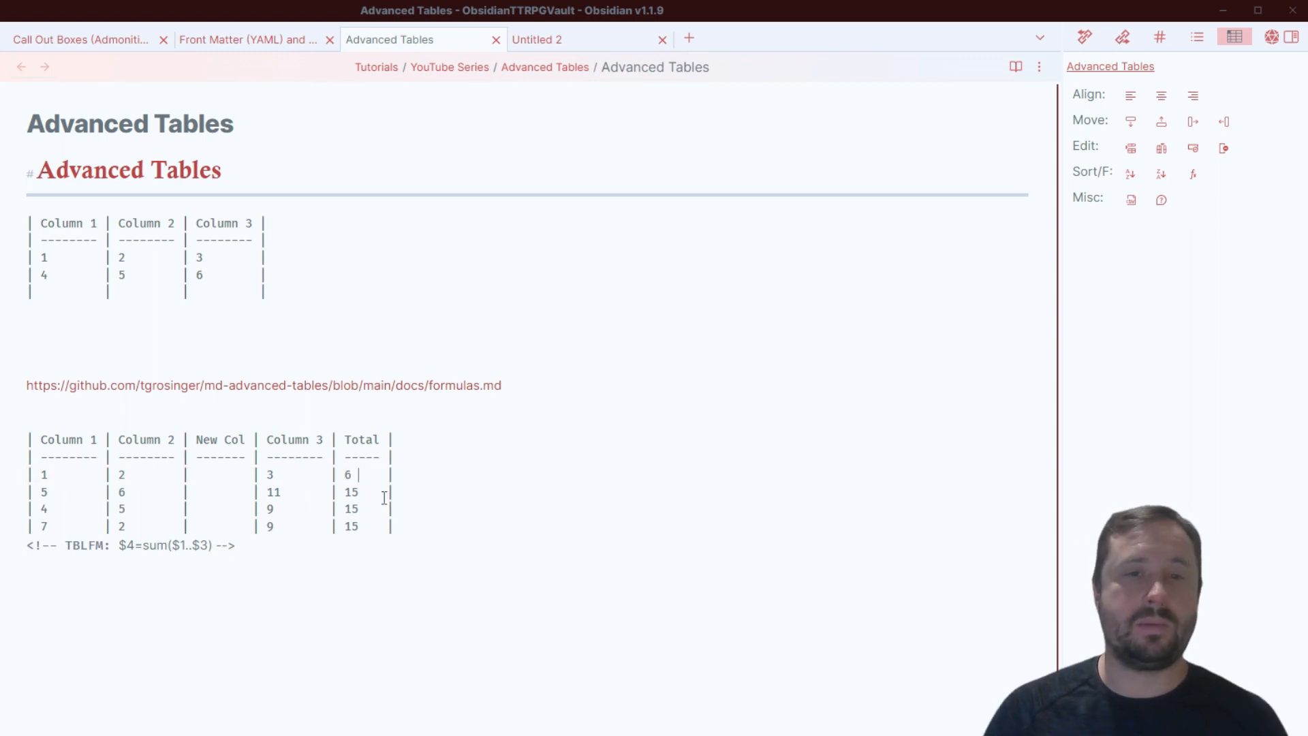
{"action": "key", "text": "BackSpace"}
{"action": "key", "text": "Down"}
{"action": "key", "text": "Delete"}
{"action": "key", "text": "Delete"}
{"action": "key", "text": "Down"}
{"action": "key", "text": "Delete"}
{"action": "key", "text": "Delete"}
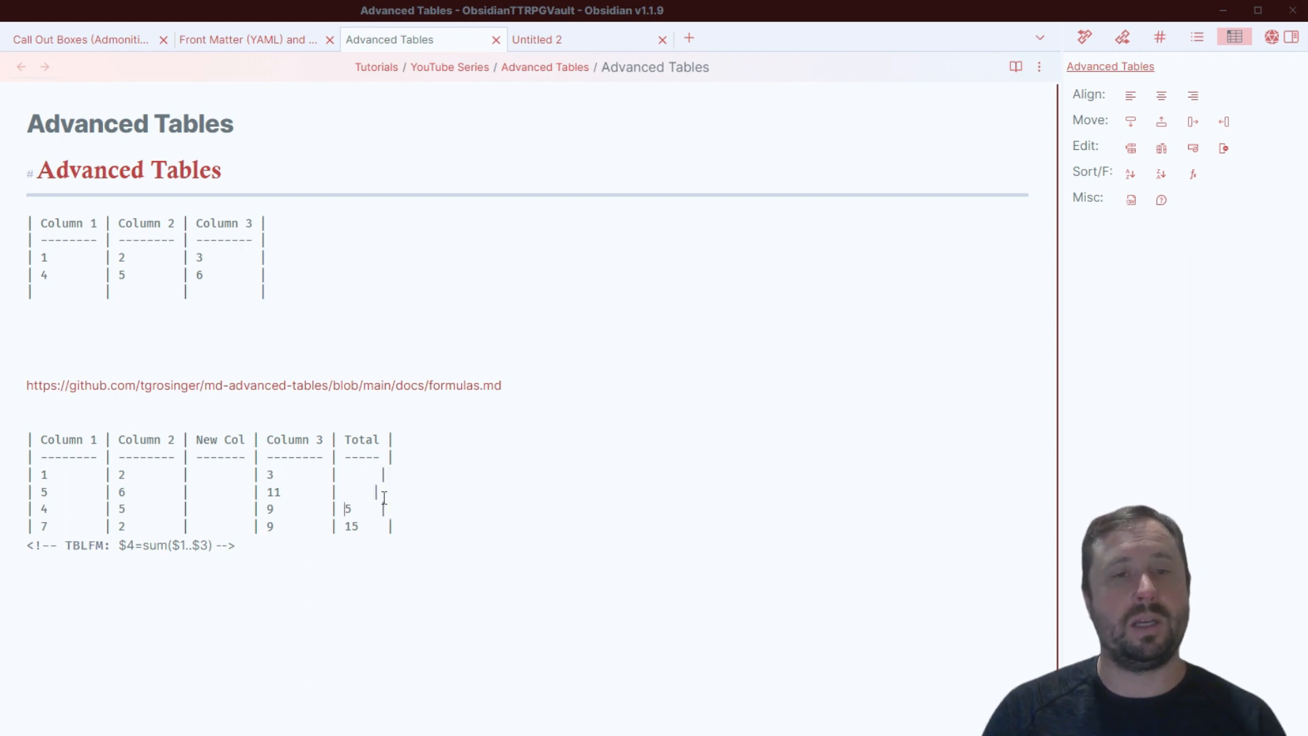
{"action": "key", "text": "Down"}
{"action": "key", "text": "Delete"}
{"action": "key", "text": "Delete"}
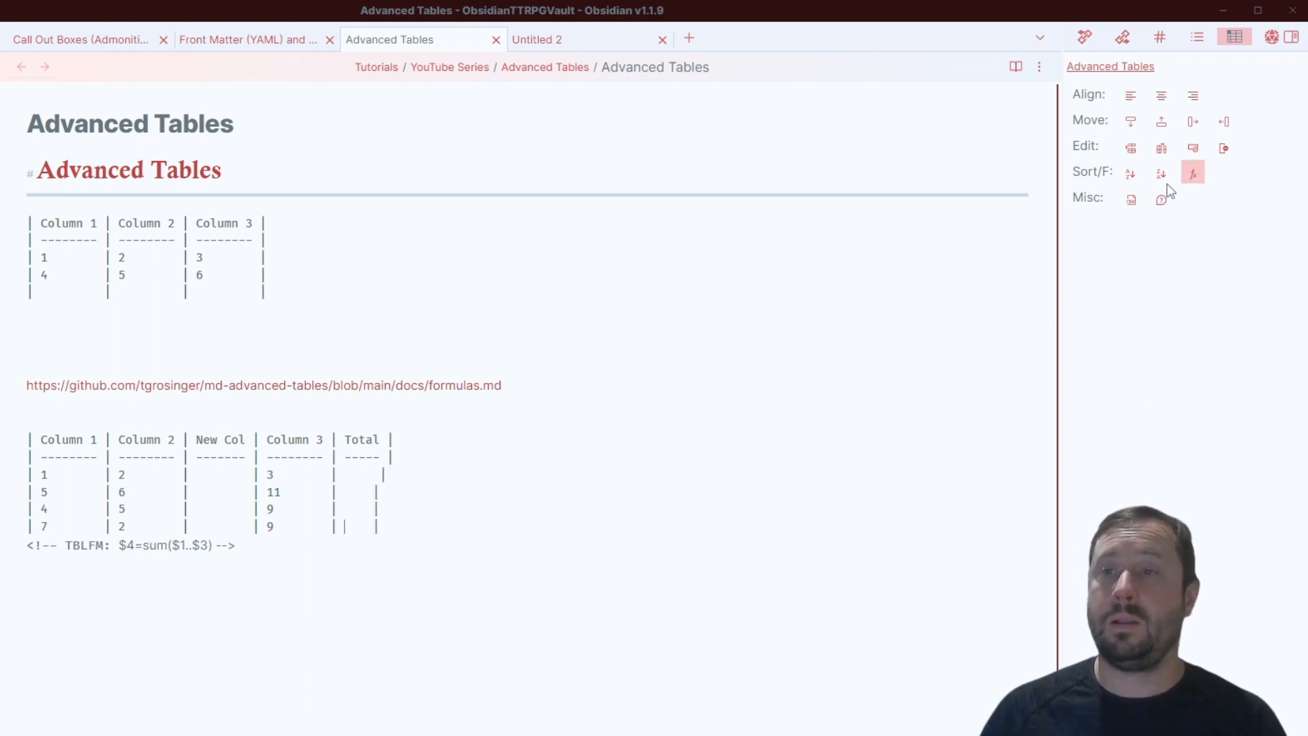
Step: Evaluate the $4=sum($1..$3) formula again with the Total column empty, and check the Total cells
{"action": "left_click", "coordinate": [1192, 175]}
{"action": "left_click", "coordinate": [368, 476]}
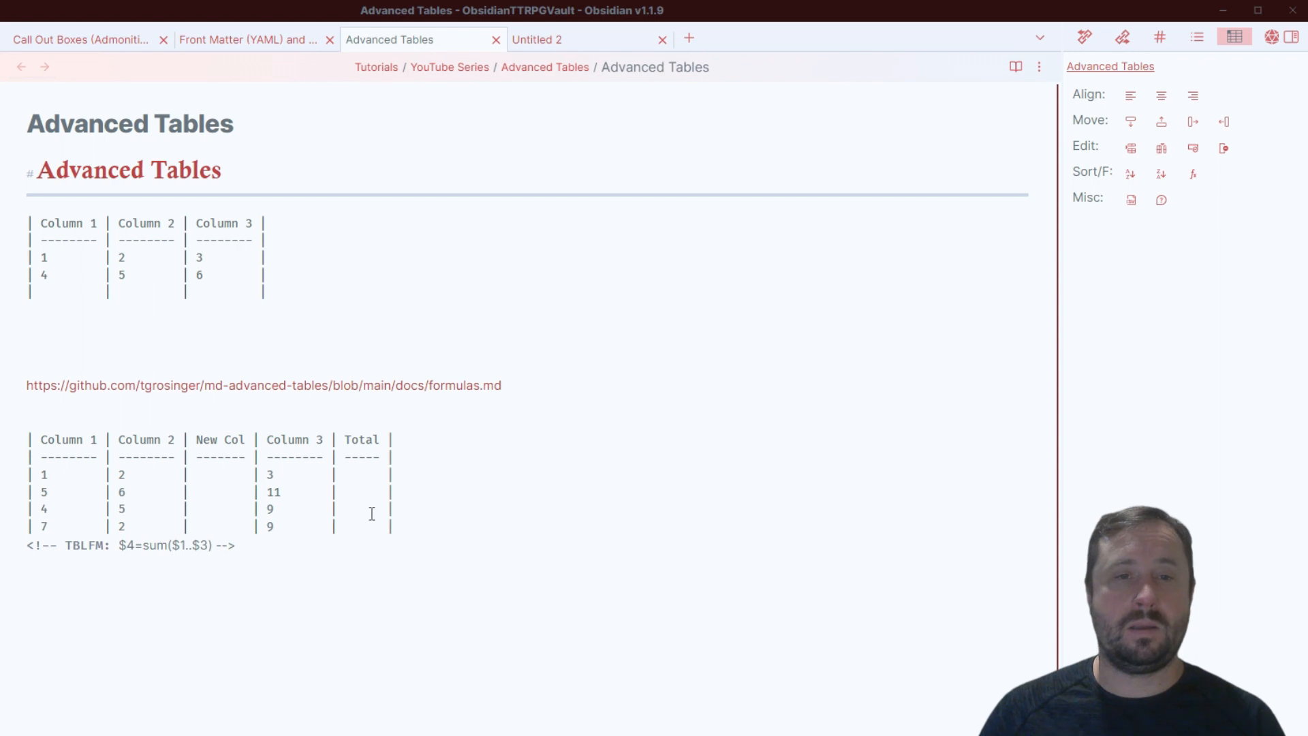
{"action": "key", "text": "Left"}
{"action": "key", "text": "Left"}
{"action": "key", "text": "Left"}
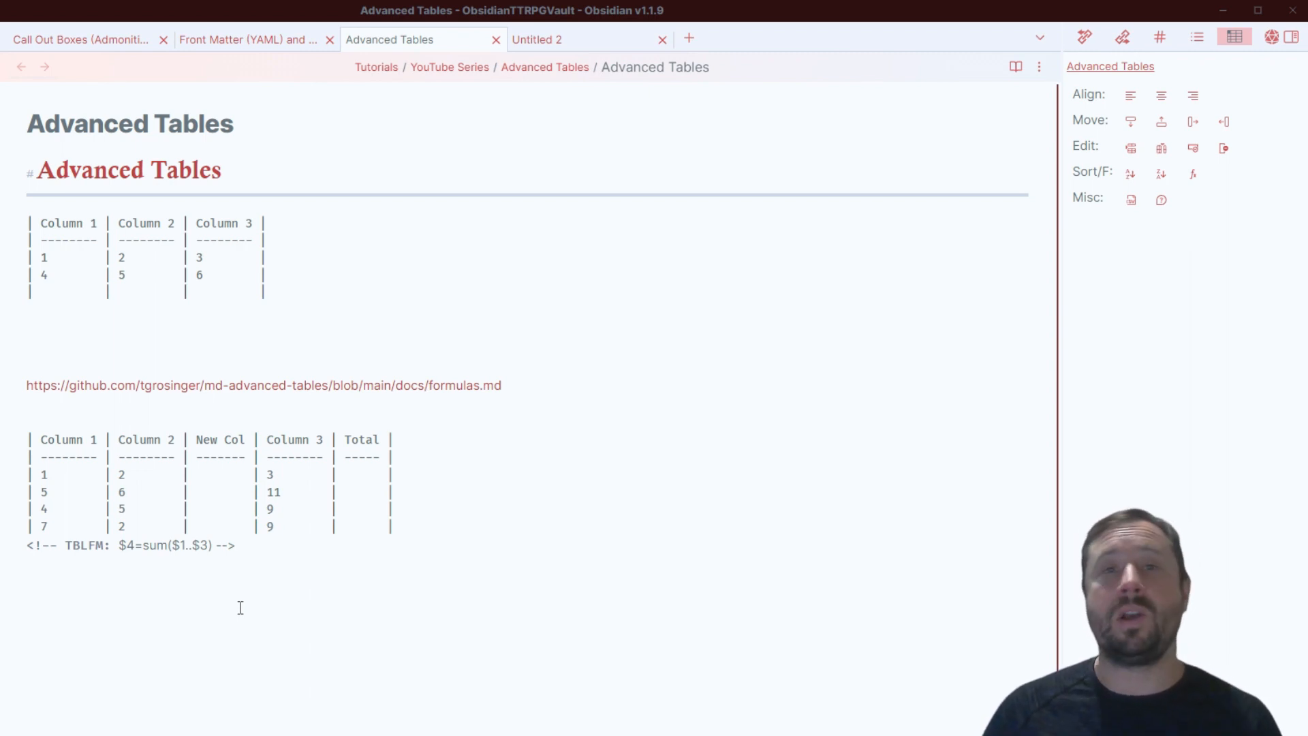
Step: Change the formula's target column to $5 so it points at Total
{"action": "left_click", "coordinate": [139, 545]}
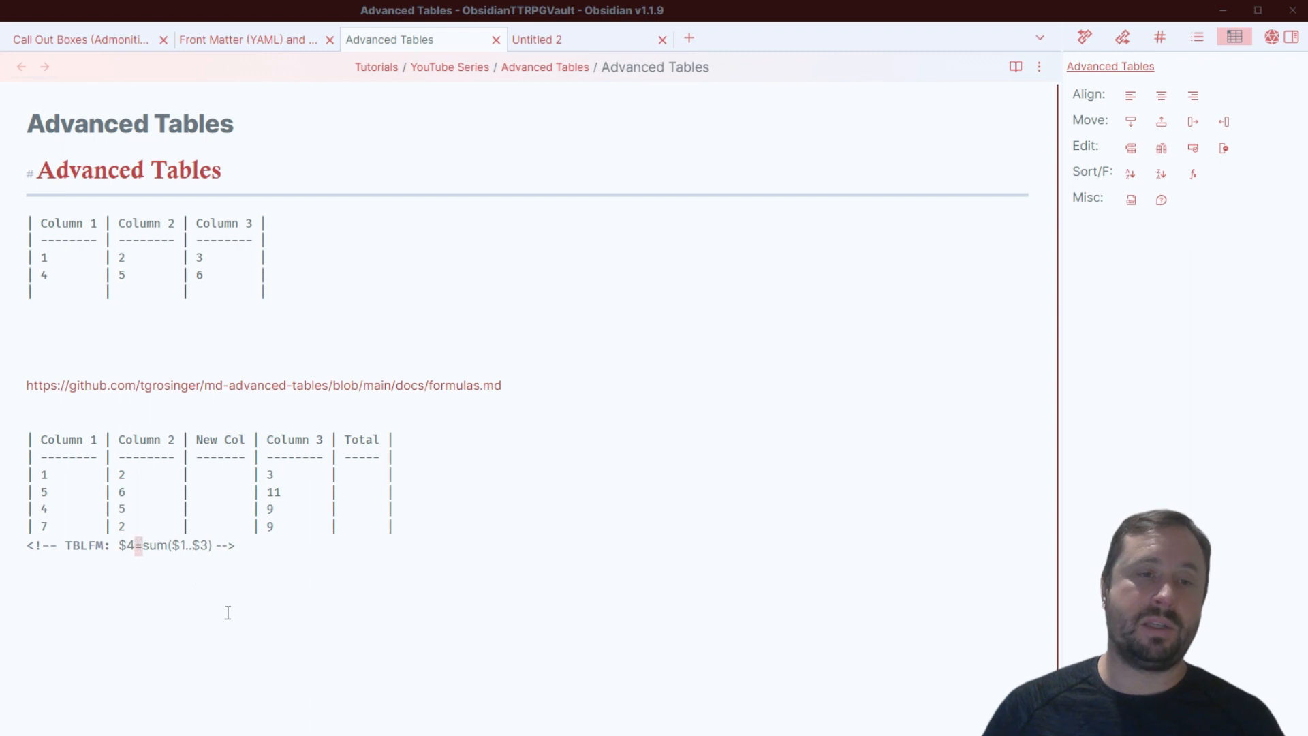
{"action": "key", "text": "Left"}
{"action": "key", "text": "Right"}
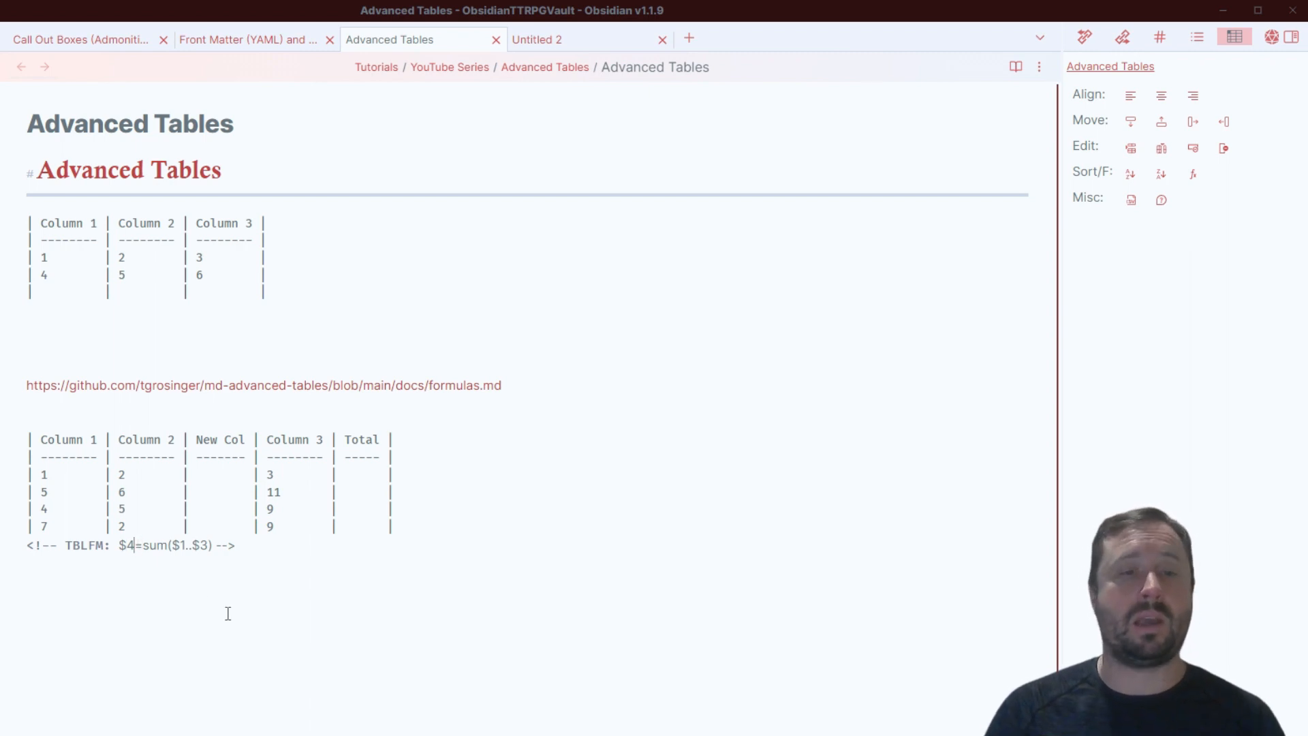
{"action": "key", "text": "BackSpace"}
{"action": "type", "text": "5"}
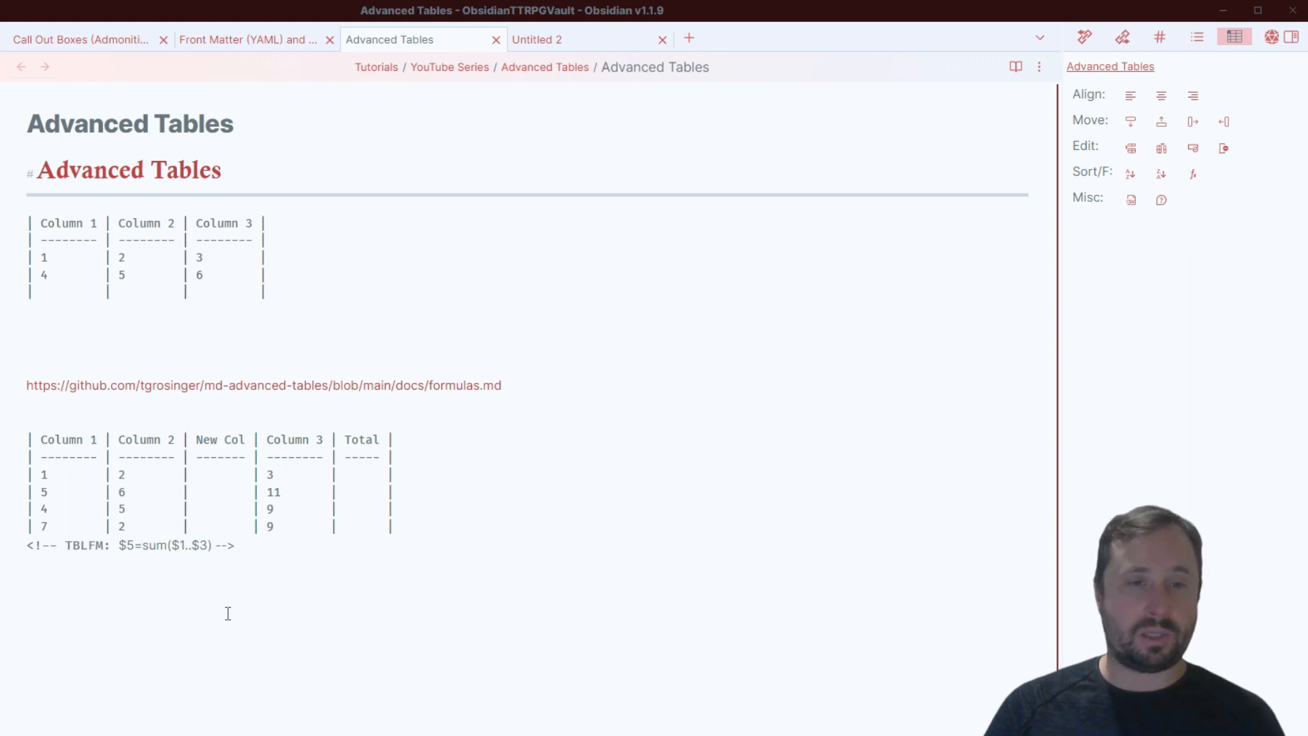
Step: Extend the formula's sum range to $1..$4 and evaluate it to fill the Total column
{"action": "key", "text": "Right"}
{"action": "key", "text": "Right"}
{"action": "key", "text": "Right"}
{"action": "key", "text": "Right"}
{"action": "key", "text": "Right"}
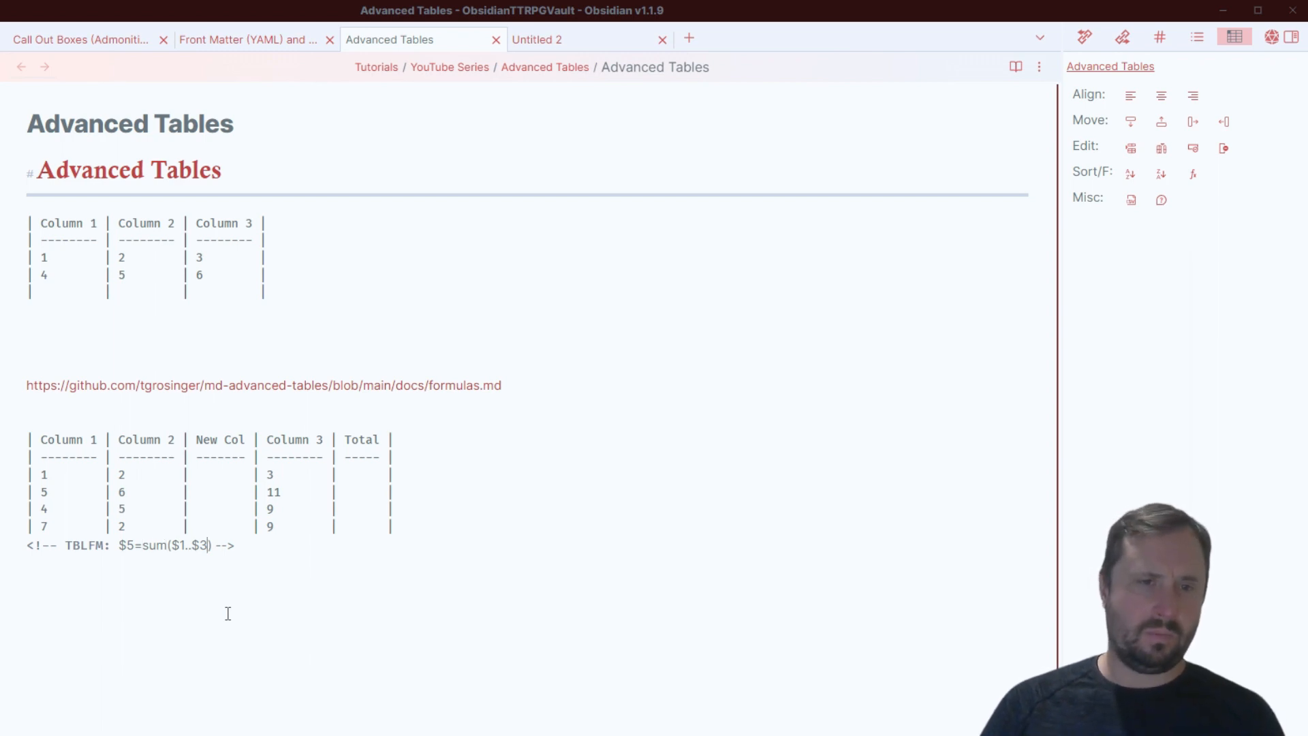
{"action": "key", "text": "BackSpace"}
{"action": "type", "text": "4"}
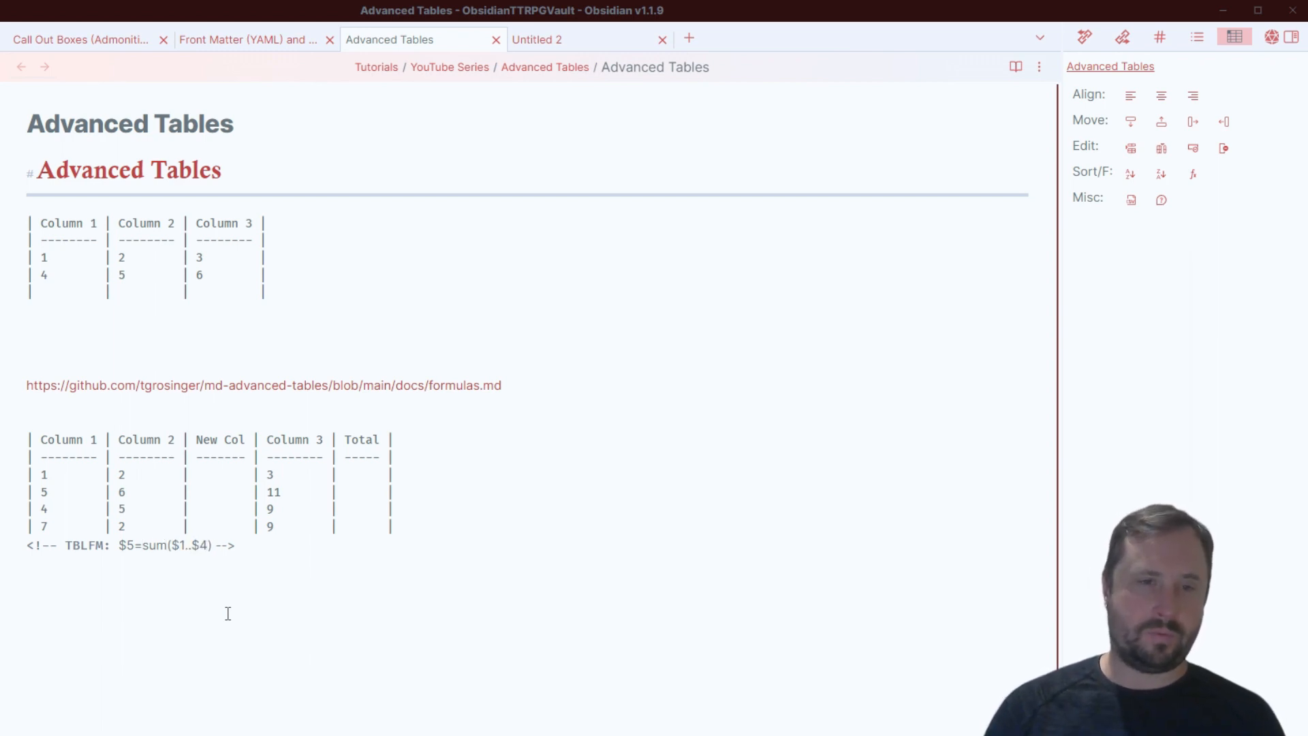
{"action": "left_click", "coordinate": [1192, 178]}
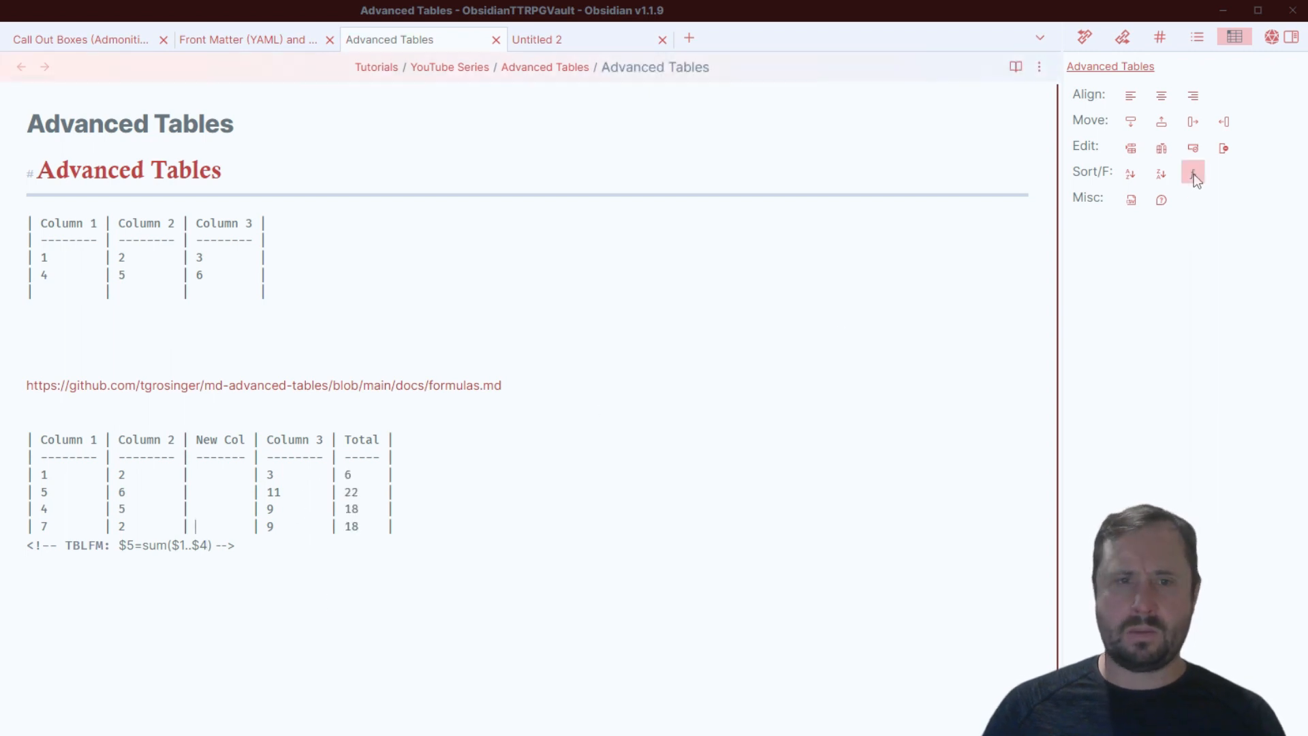
Step: Fill the four New Col rows with 1, 5, 6 and 7, and re-evaluate the formula to update Total
{"action": "left_click", "coordinate": [211, 475]}
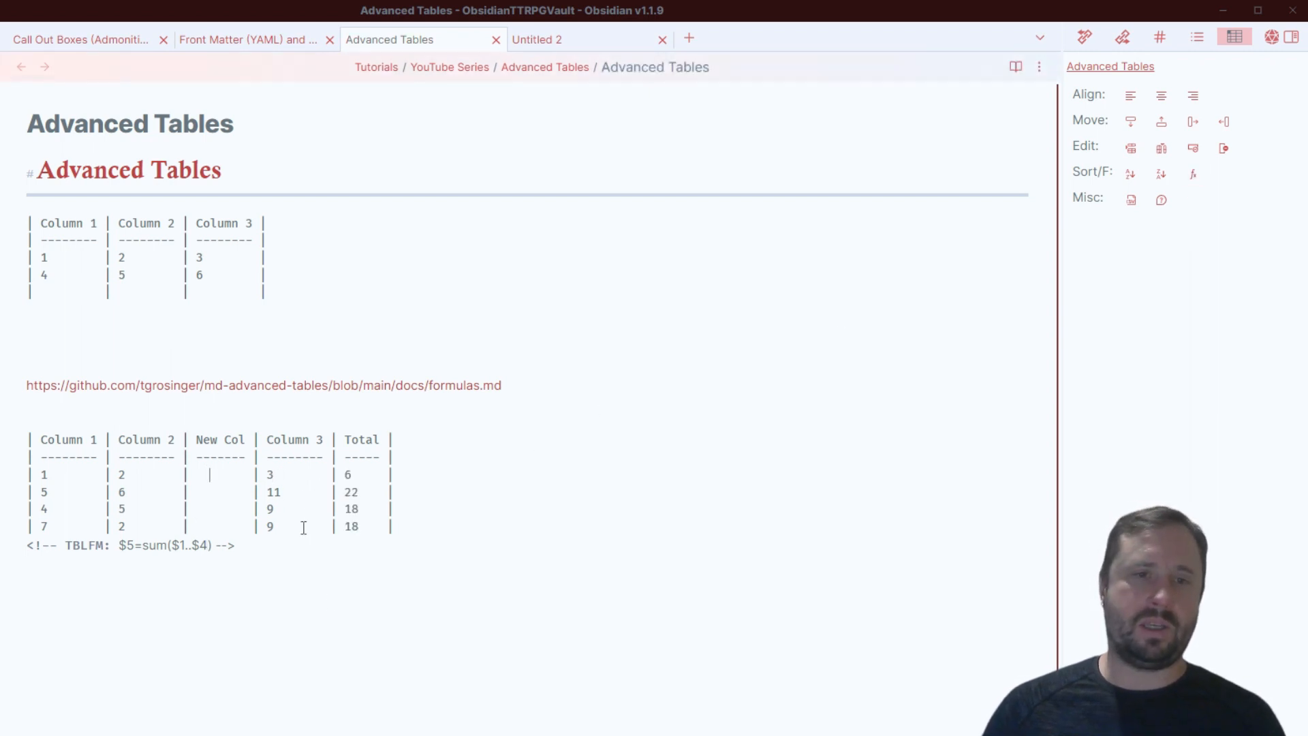
{"action": "type", "text": "1"}
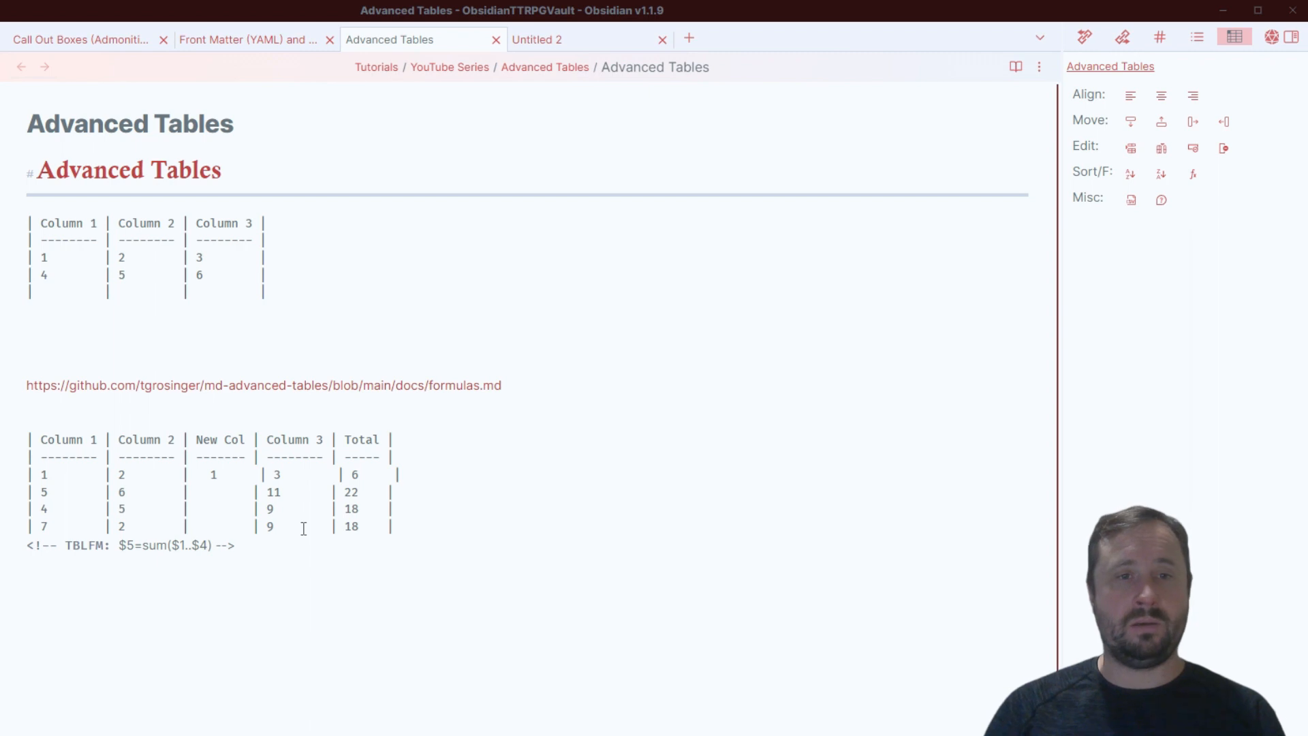
{"action": "type", "text": "5"}
{"action": "key", "text": "Down"}
{"action": "type", "text": "6"}
{"action": "key", "text": "Down"}
{"action": "type", "text": "7"}
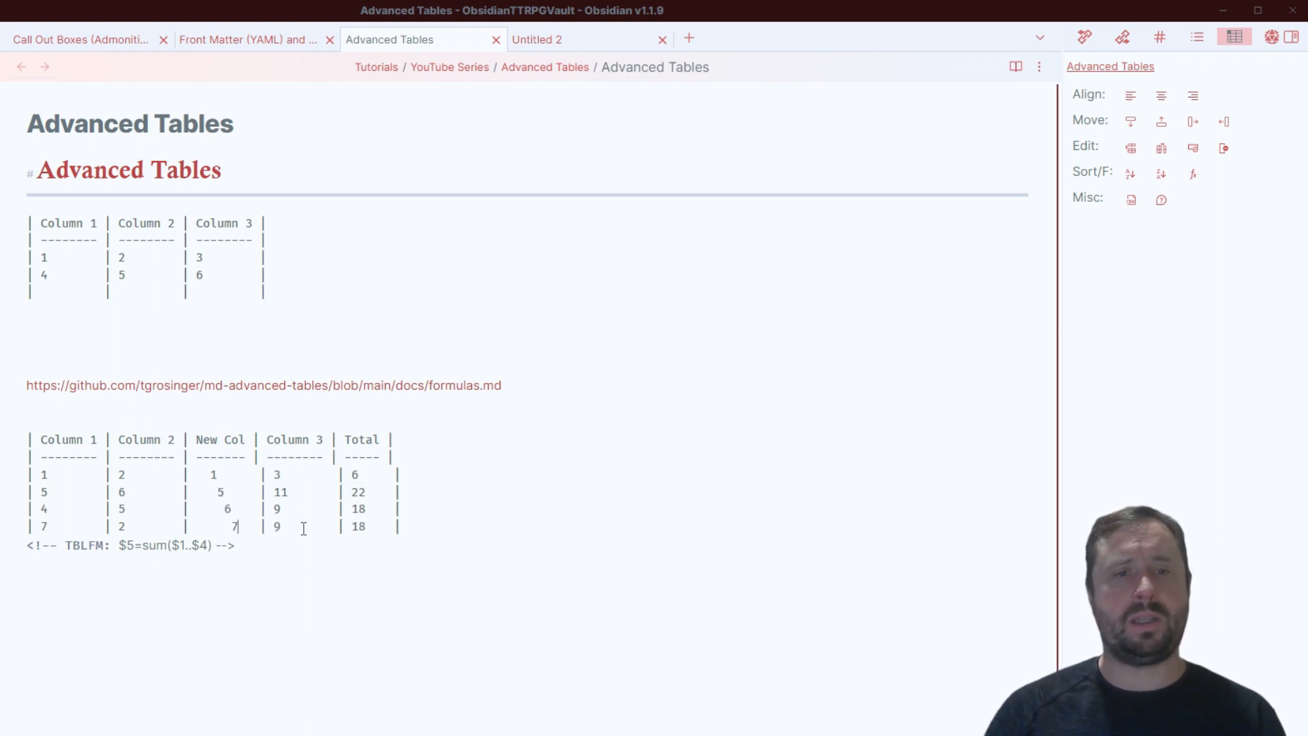
{"action": "left_click", "coordinate": [1193, 174]}
{"action": "left_click", "coordinate": [441, 624]}
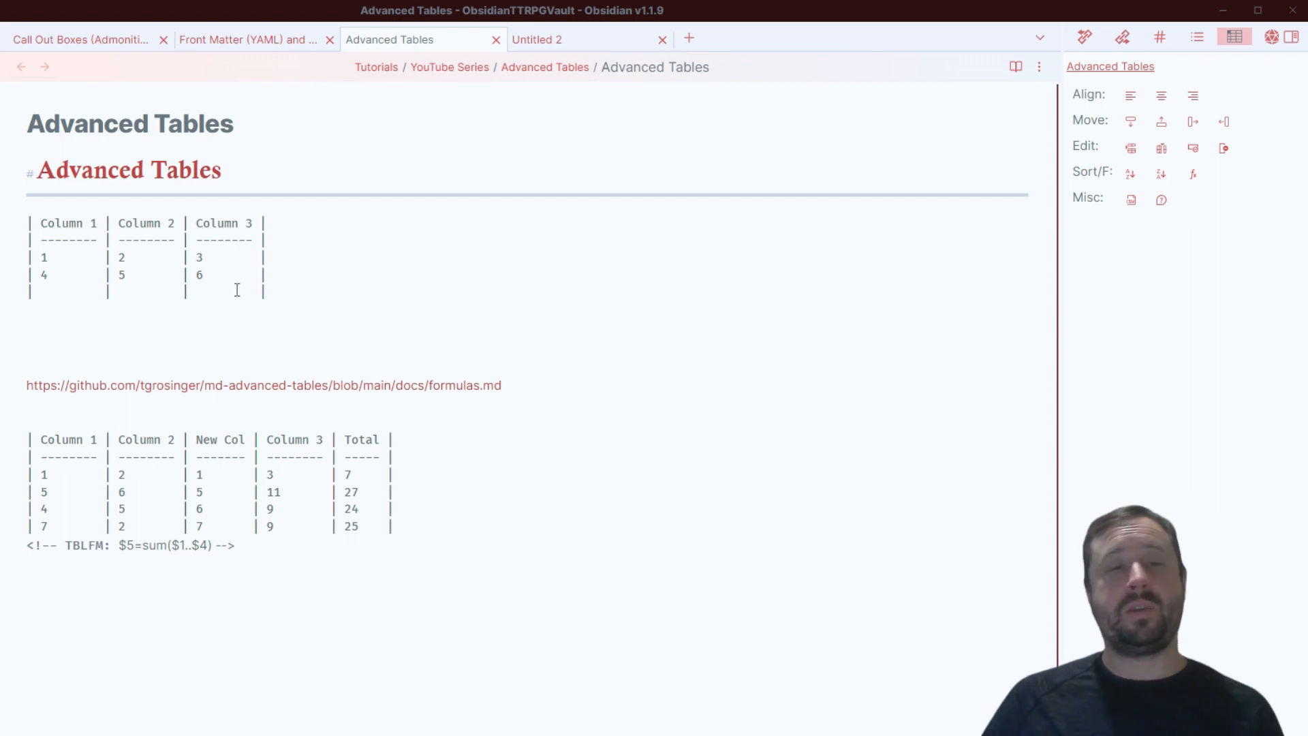
Step: Enter asdasdasdasdas in Column 2 of the first table's empty row and let the table realign
{"action": "left_click", "coordinate": [131, 310]}
{"action": "left_click", "coordinate": [138, 285]}
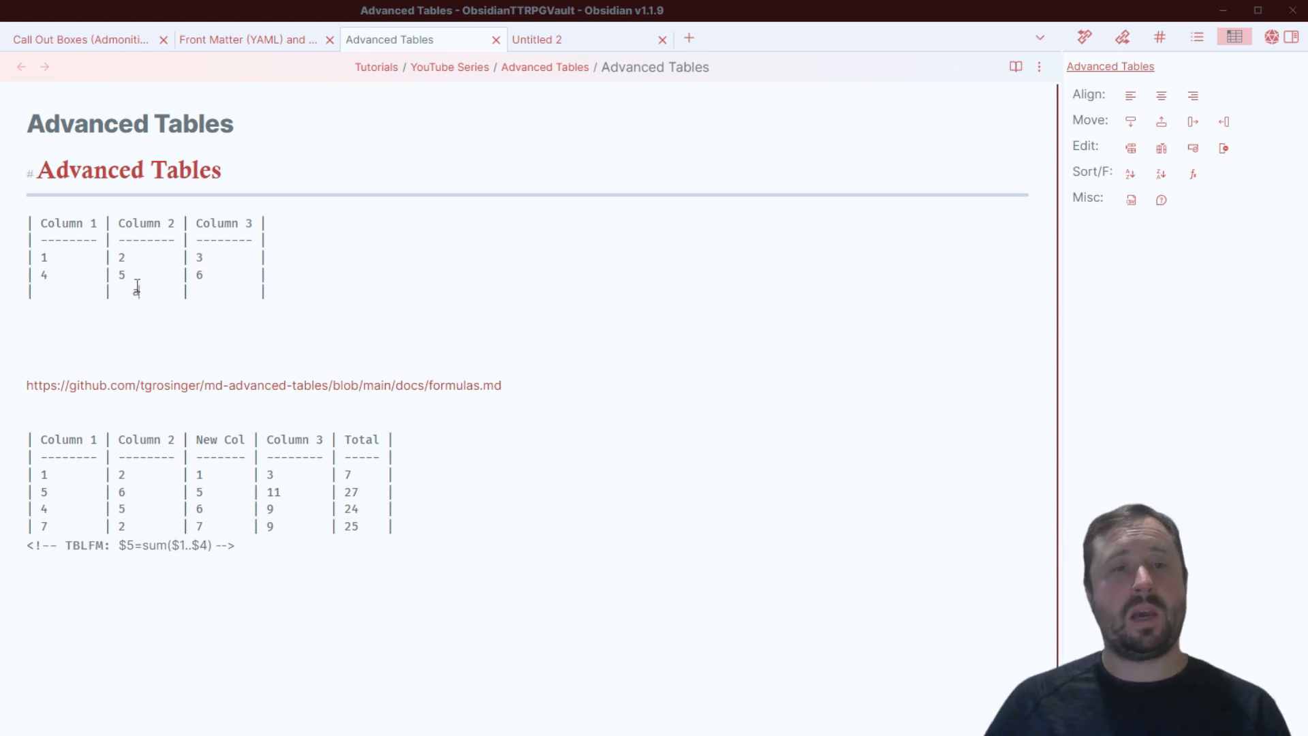
{"action": "type", "text": "asdasdasdasdas"}
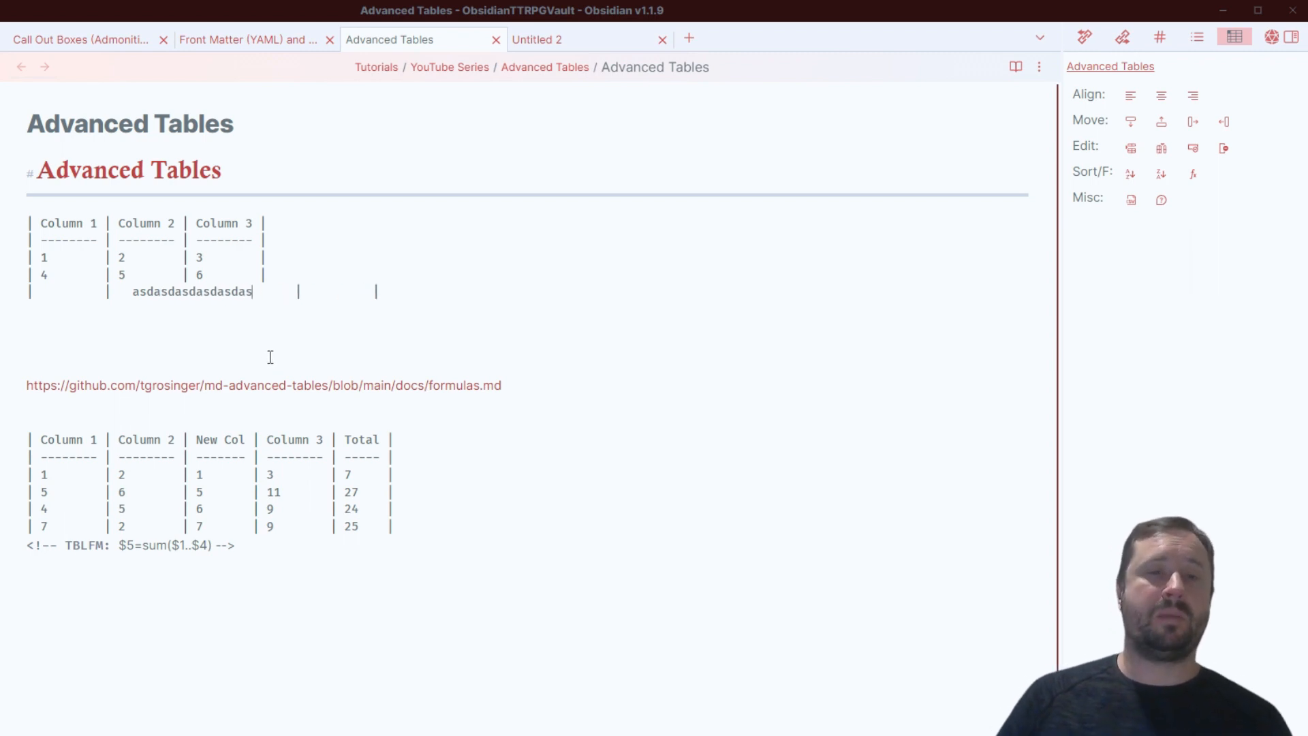
{"action": "key", "text": "Tab"}
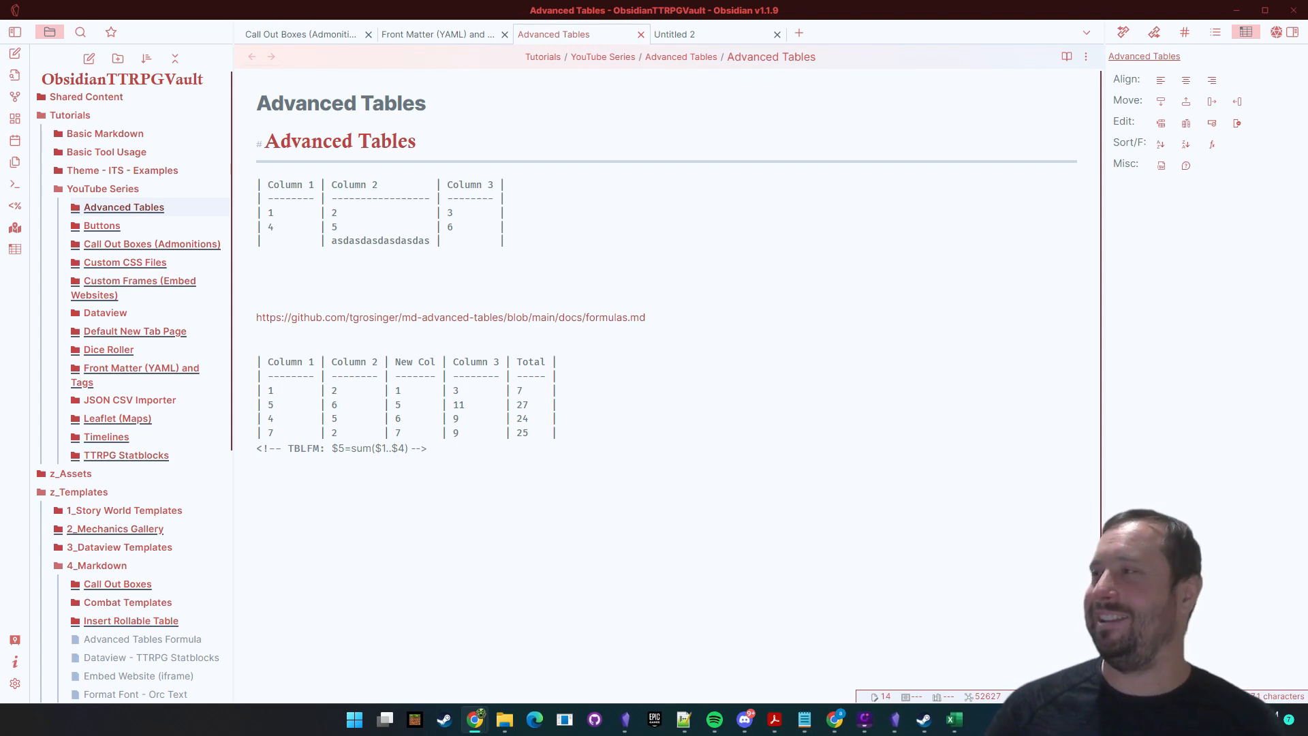
Step: Switch to the Chrome window showing D&D Beyond, maximize it, and search the site for "table"
{"action": "left_click_drag", "start_coordinate": [1307, 257], "coordinate": [735, 149]}
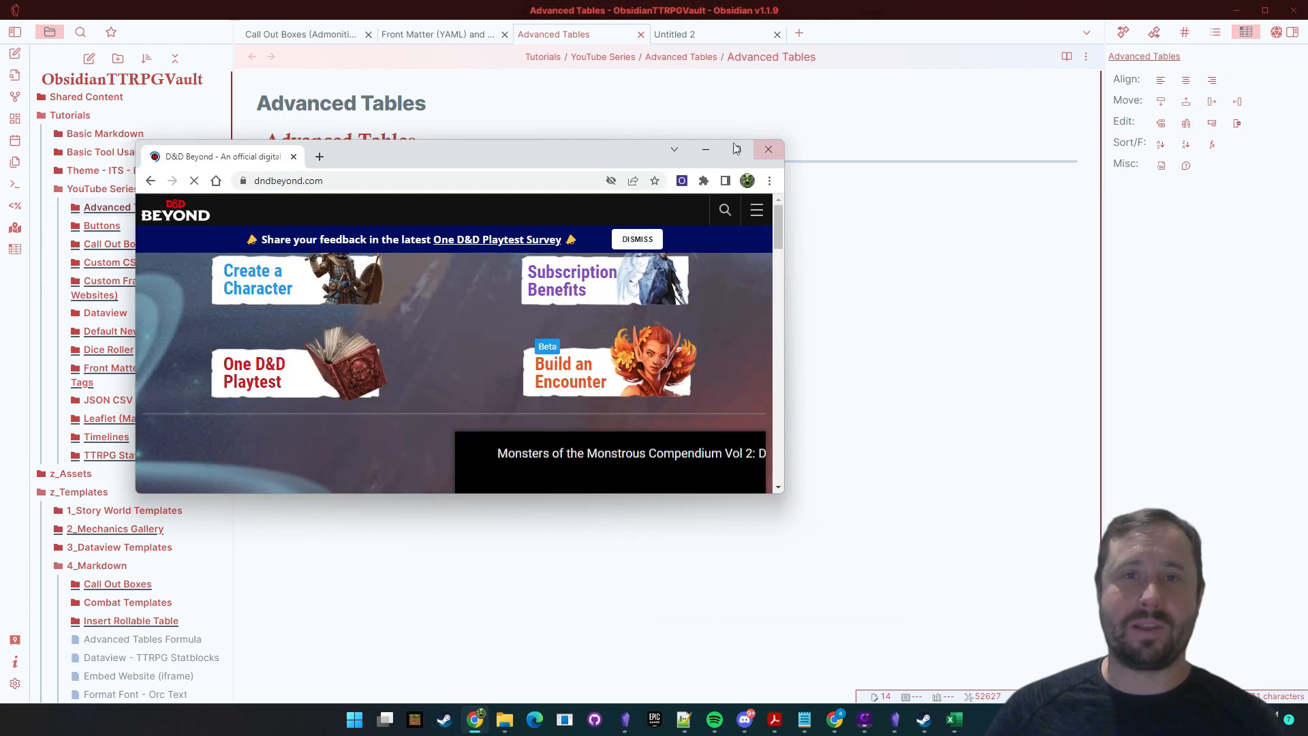
{"action": "left_click", "coordinate": [736, 148]}
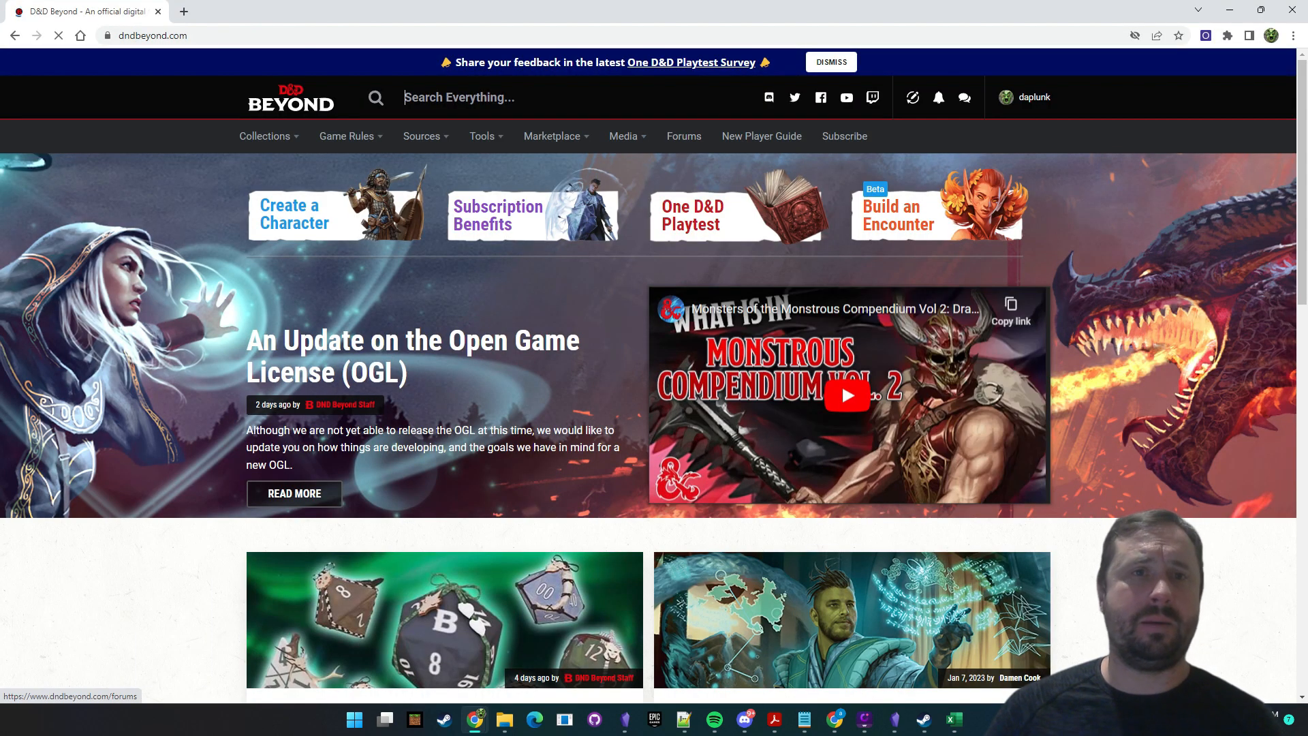
{"action": "type", "text": "table"}
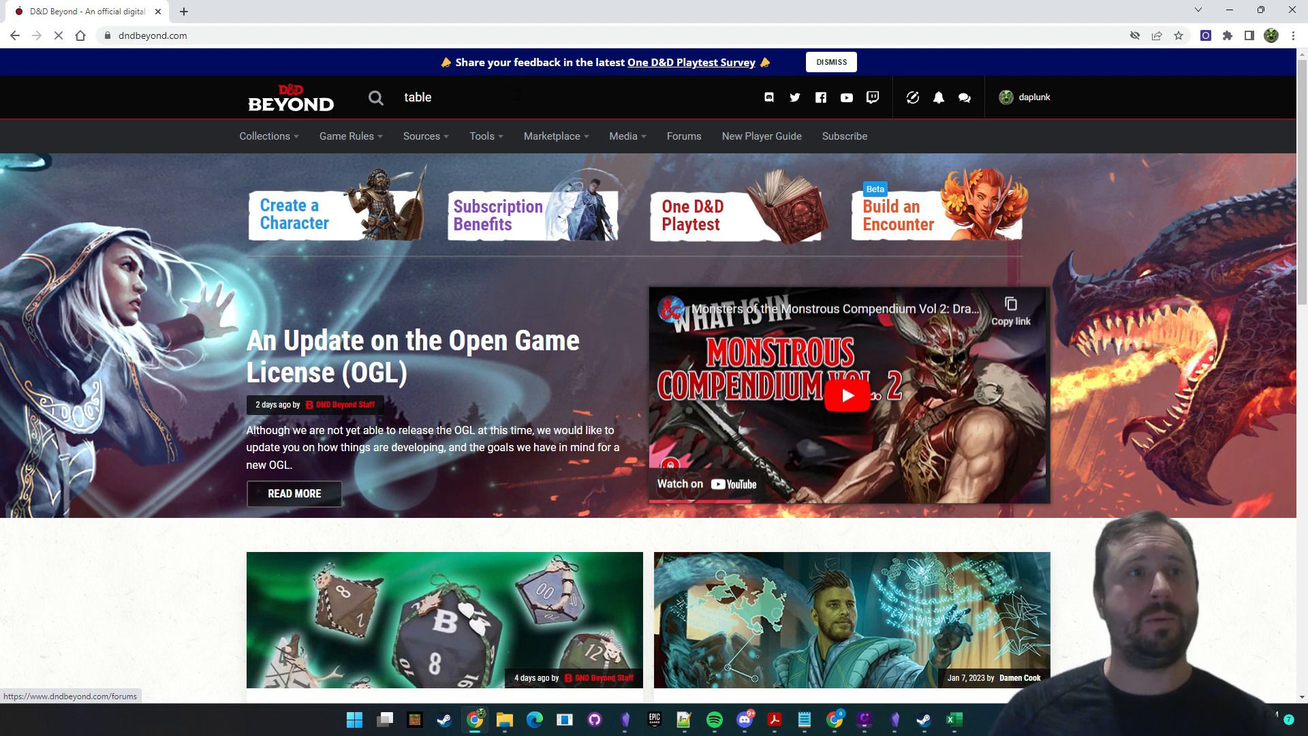
{"action": "key", "text": "Return"}
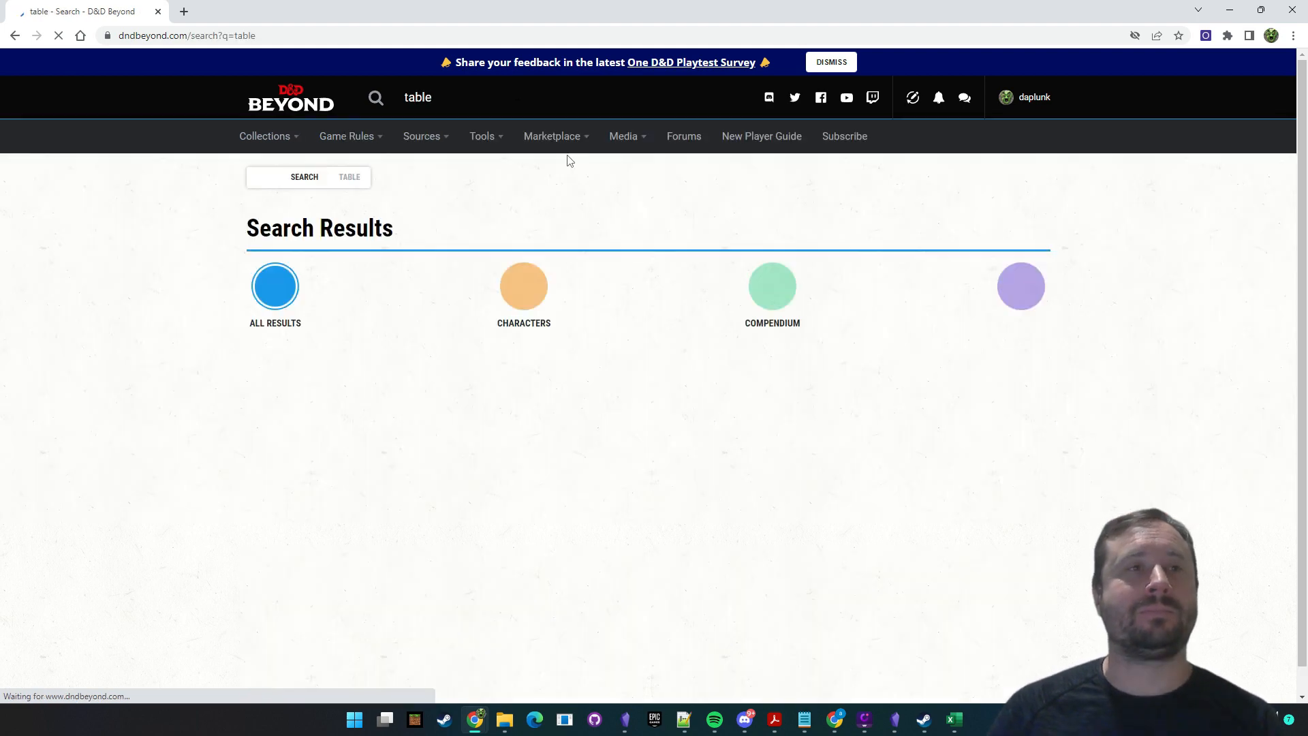
Step: Search the web for "demi plane" in a new browser tab, open the Demiplane site and start signing in
{"action": "left_click", "coordinate": [184, 11]}
{"action": "type", "text": "demi plane"}
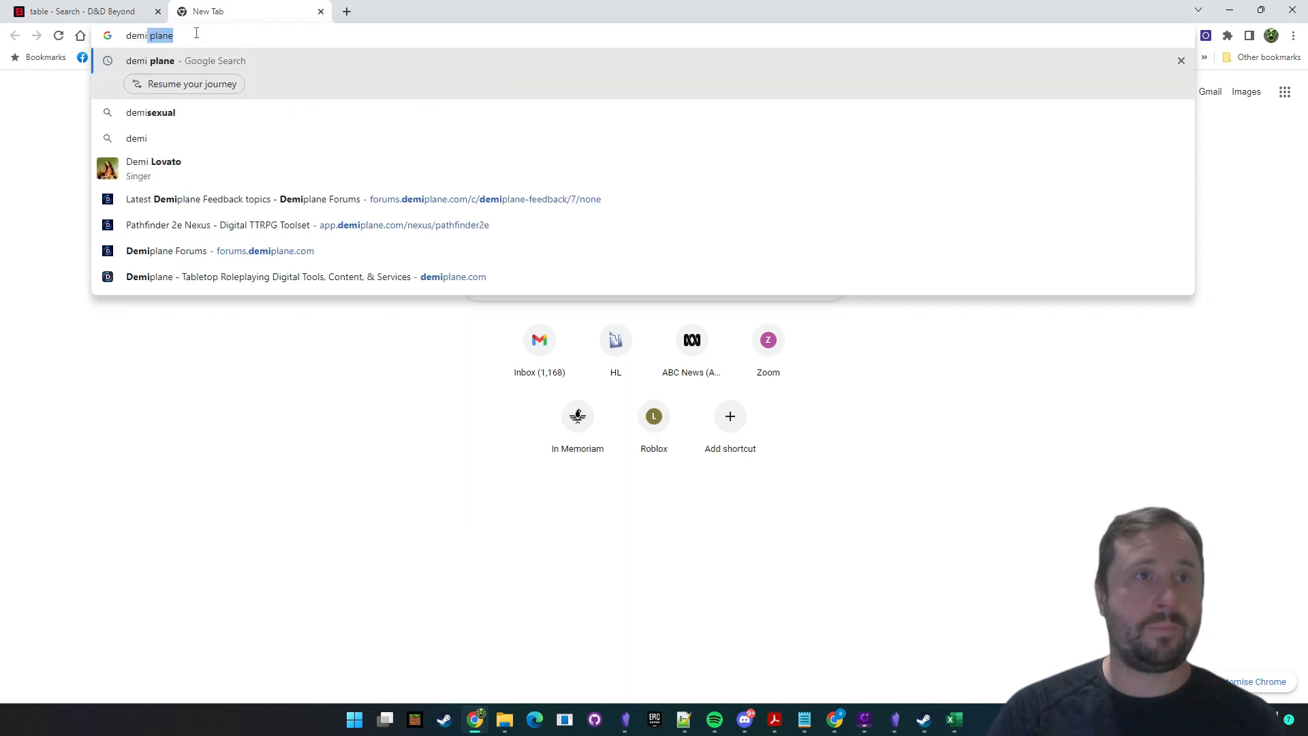
{"action": "key", "text": "Return"}
{"action": "left_click", "coordinate": [206, 250]}
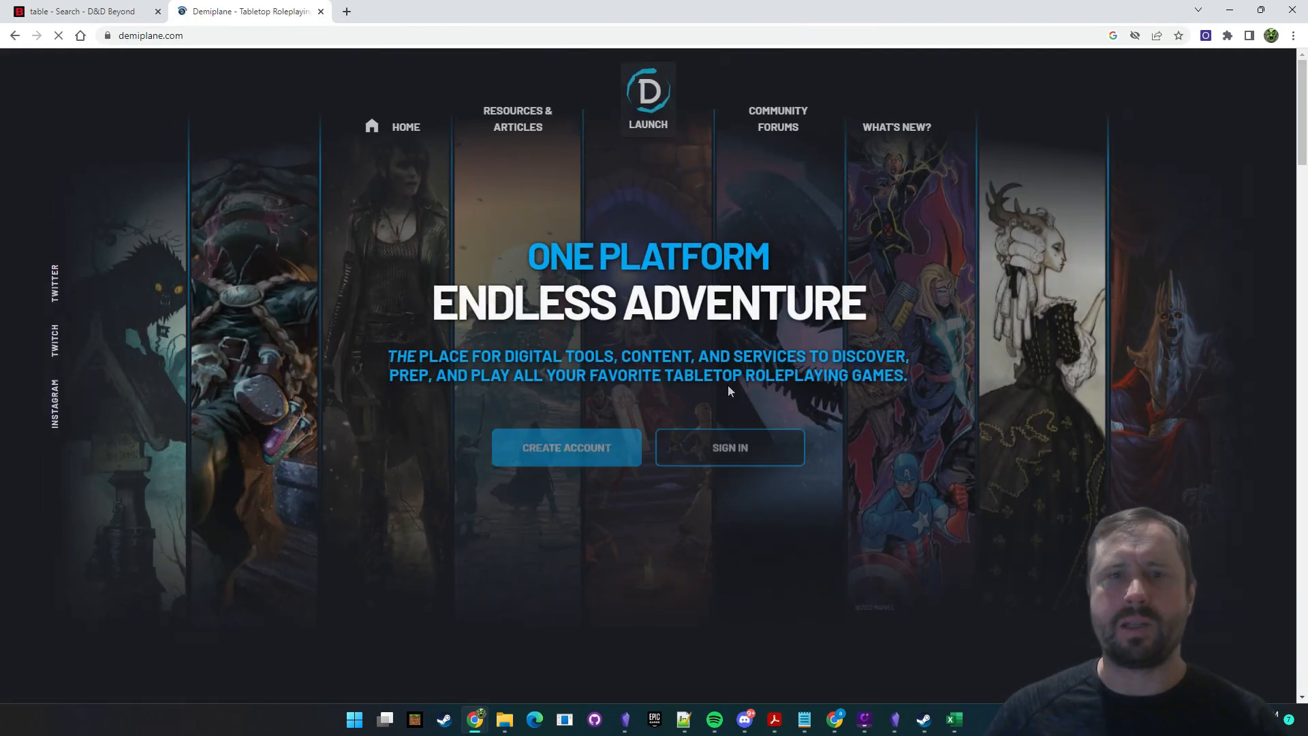
{"action": "left_click", "coordinate": [727, 428]}
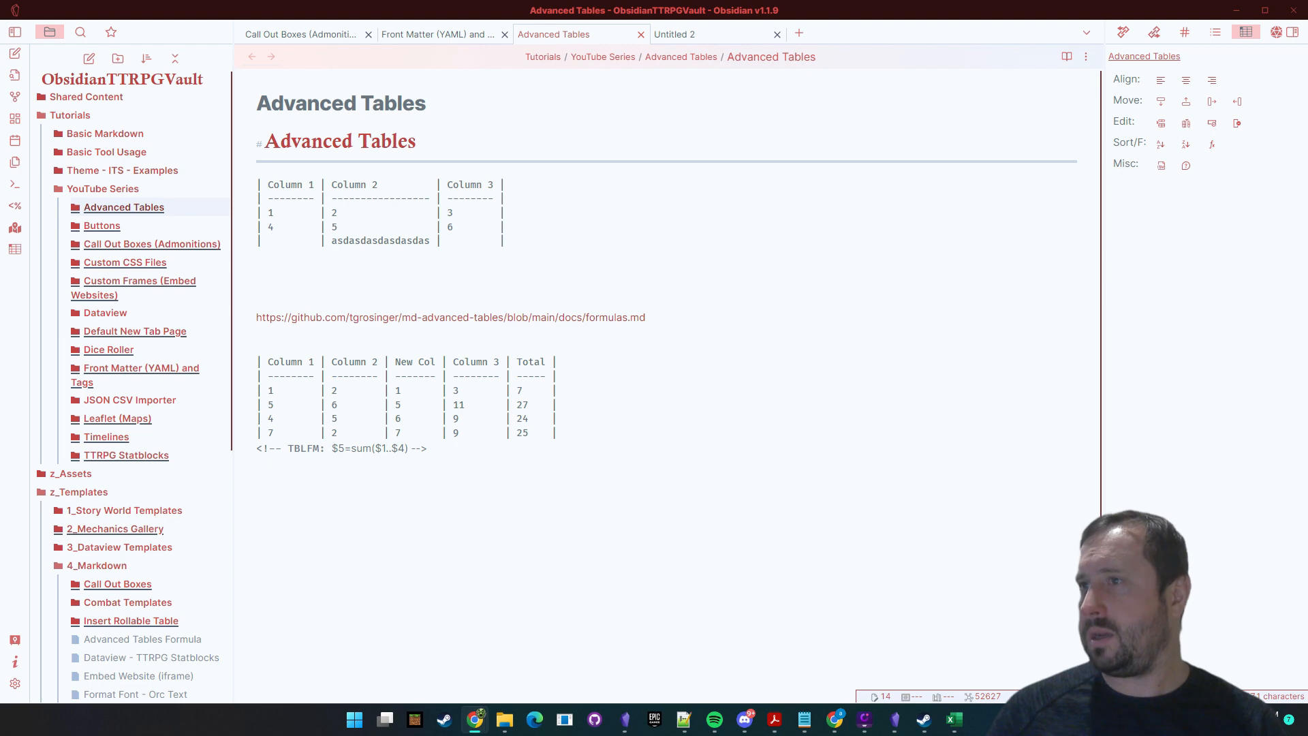
Step: Bring the browser window back on screen, maximize it, and look over the Demiplane home page
{"action": "left_click_drag", "start_coordinate": [1307, 170], "coordinate": [470, 84]}
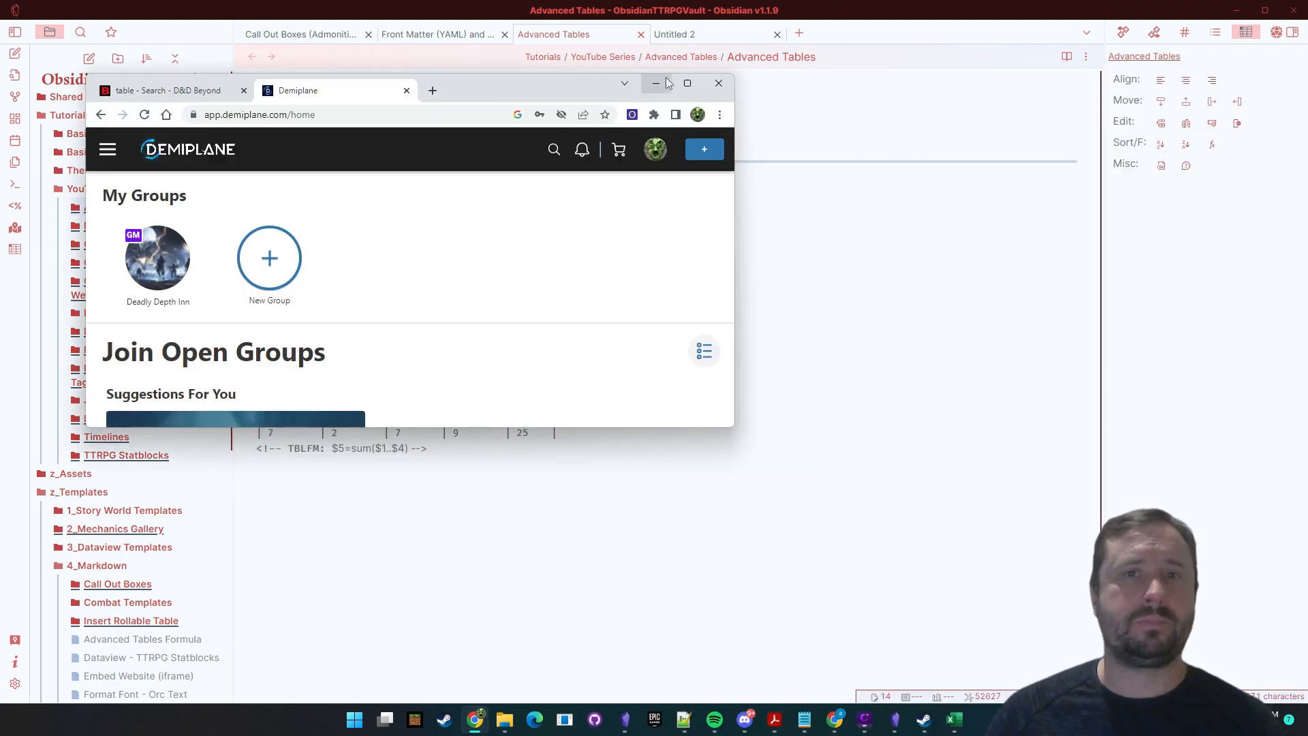
{"action": "left_click", "coordinate": [687, 83]}
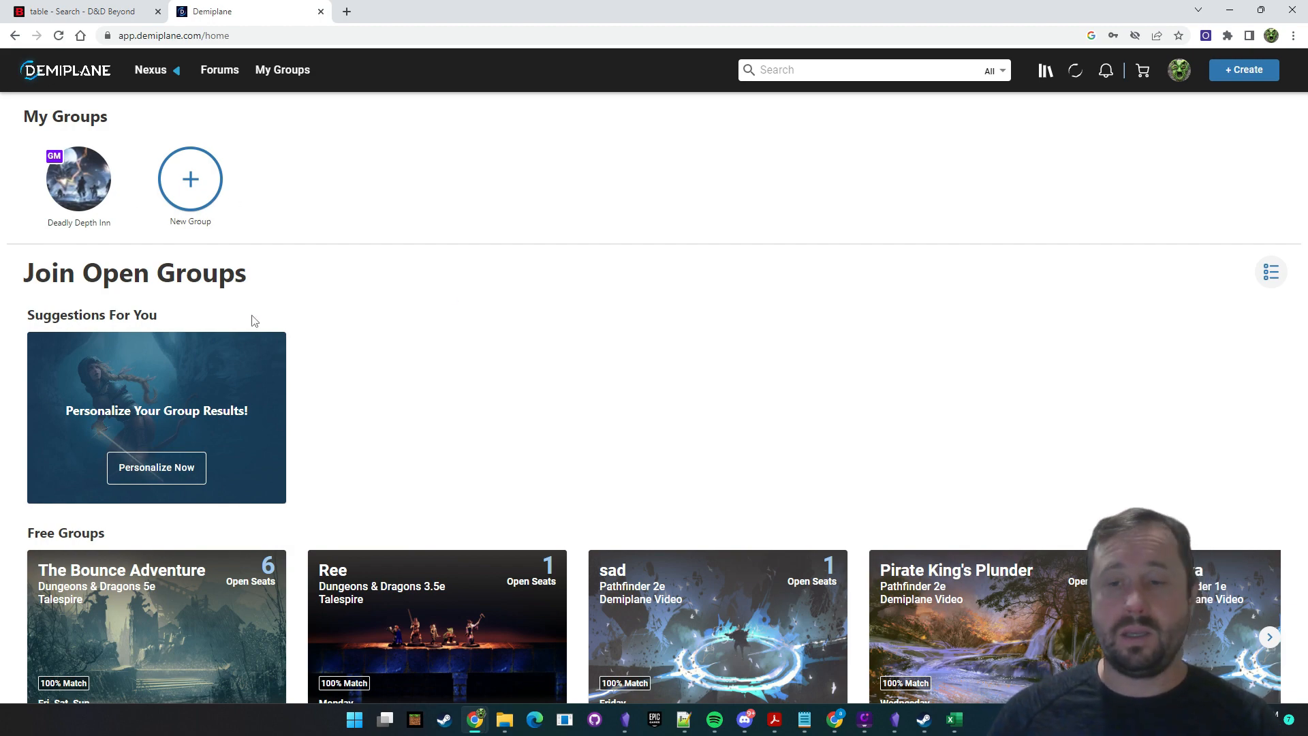
{"action": "scroll", "coordinate": [365, 336], "scroll_direction": "down", "scroll_amount": 3}
{"action": "scroll", "coordinate": [269, 308], "scroll_direction": "up", "scroll_amount": 3}
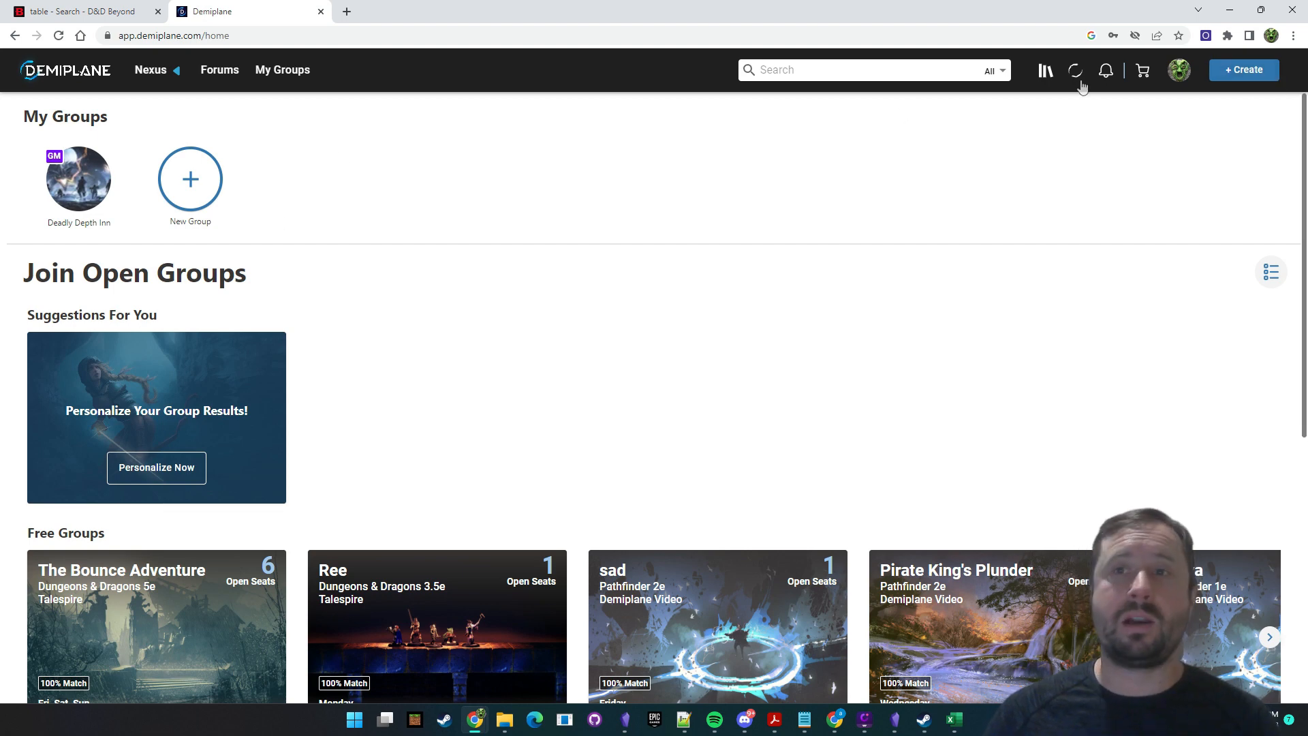
Step: Open the Pathfinder Core Rulebook from the Demiplane library and skim its introduction for a table
{"action": "left_click", "coordinate": [1045, 70]}
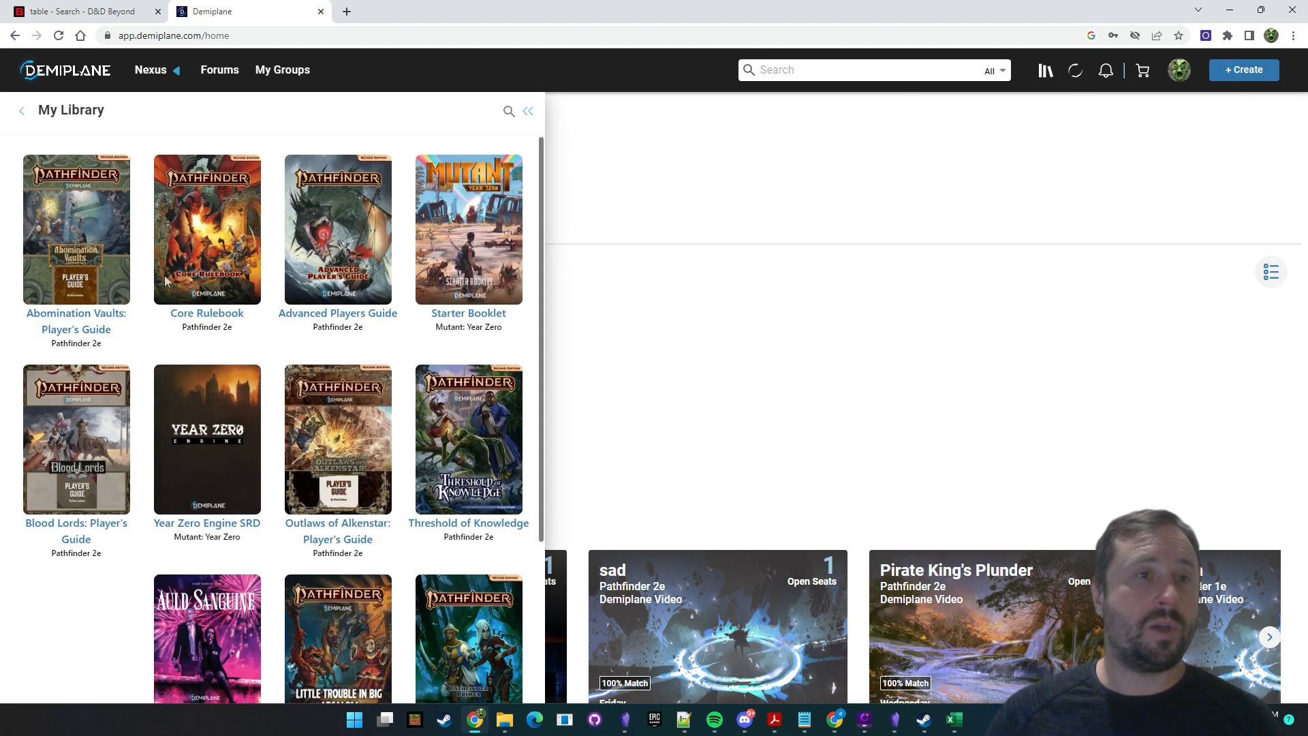
{"action": "left_click", "coordinate": [207, 222]}
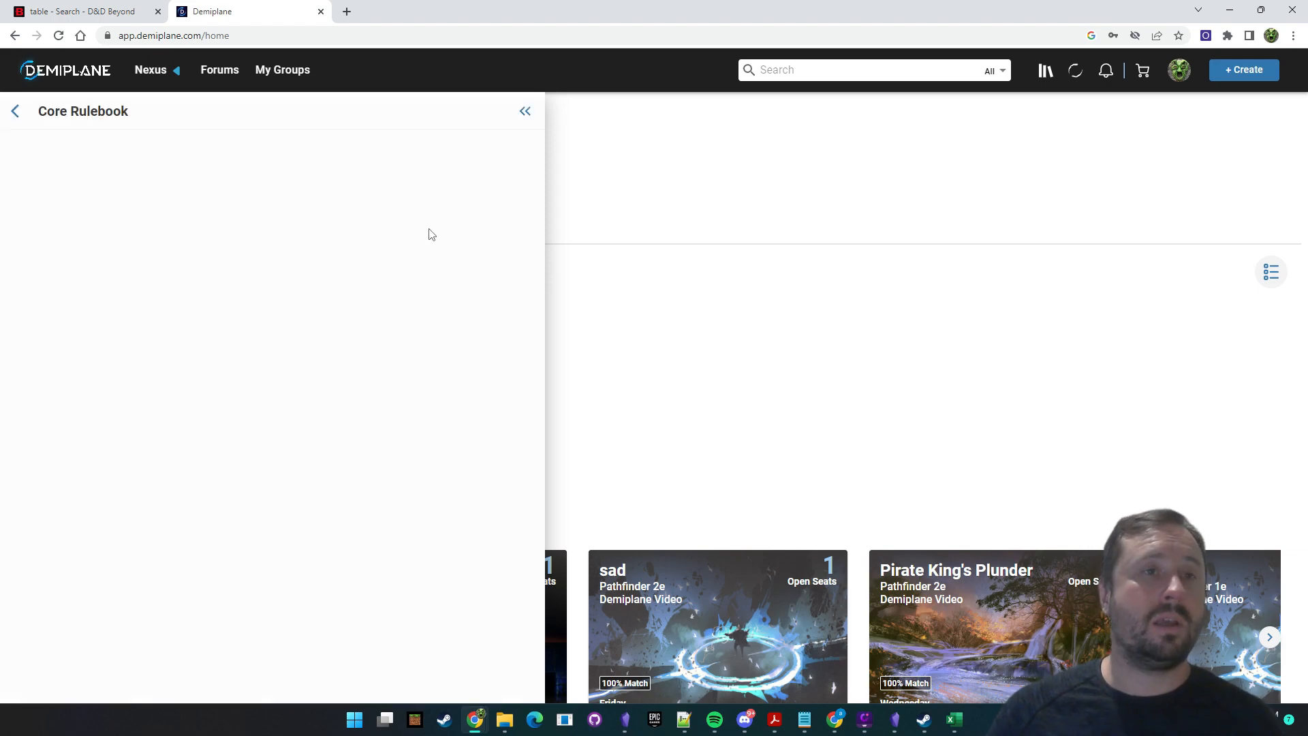
{"action": "scroll", "coordinate": [426, 264], "scroll_direction": "down", "scroll_amount": 15}
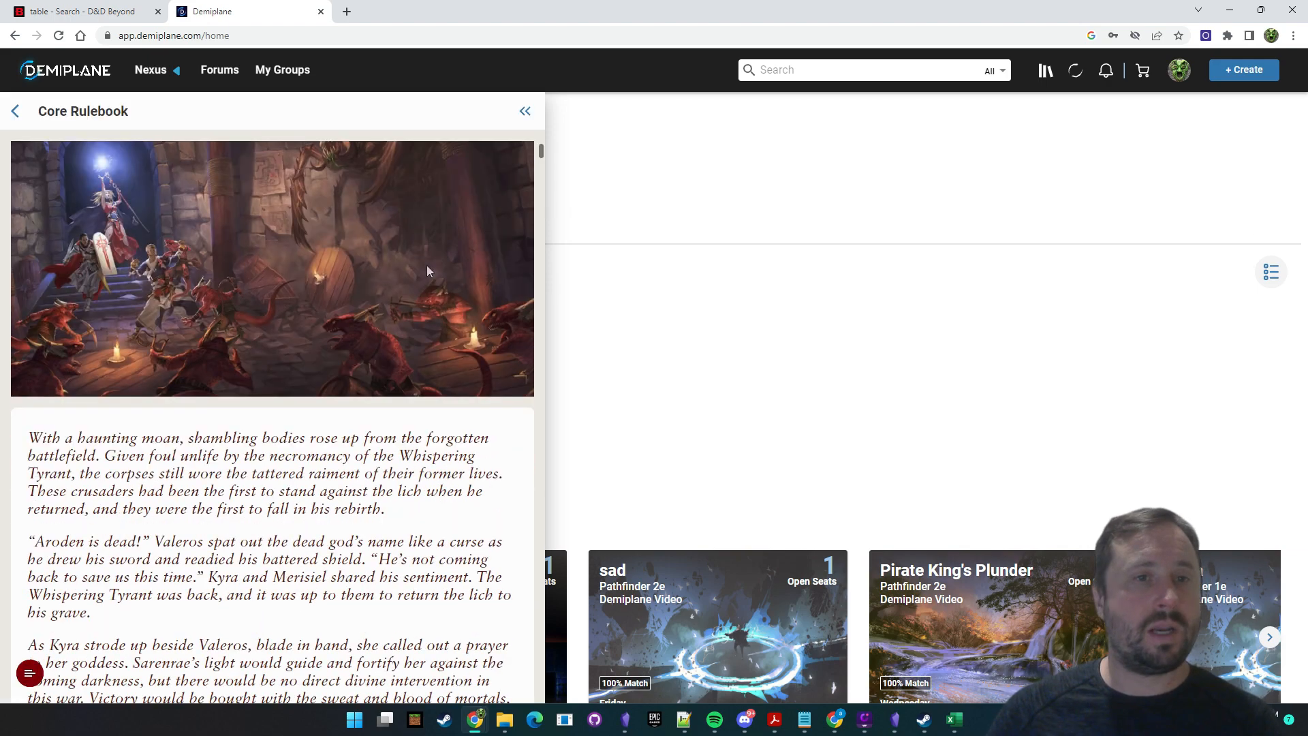
{"action": "scroll", "coordinate": [426, 264], "scroll_direction": "down", "scroll_amount": 20}
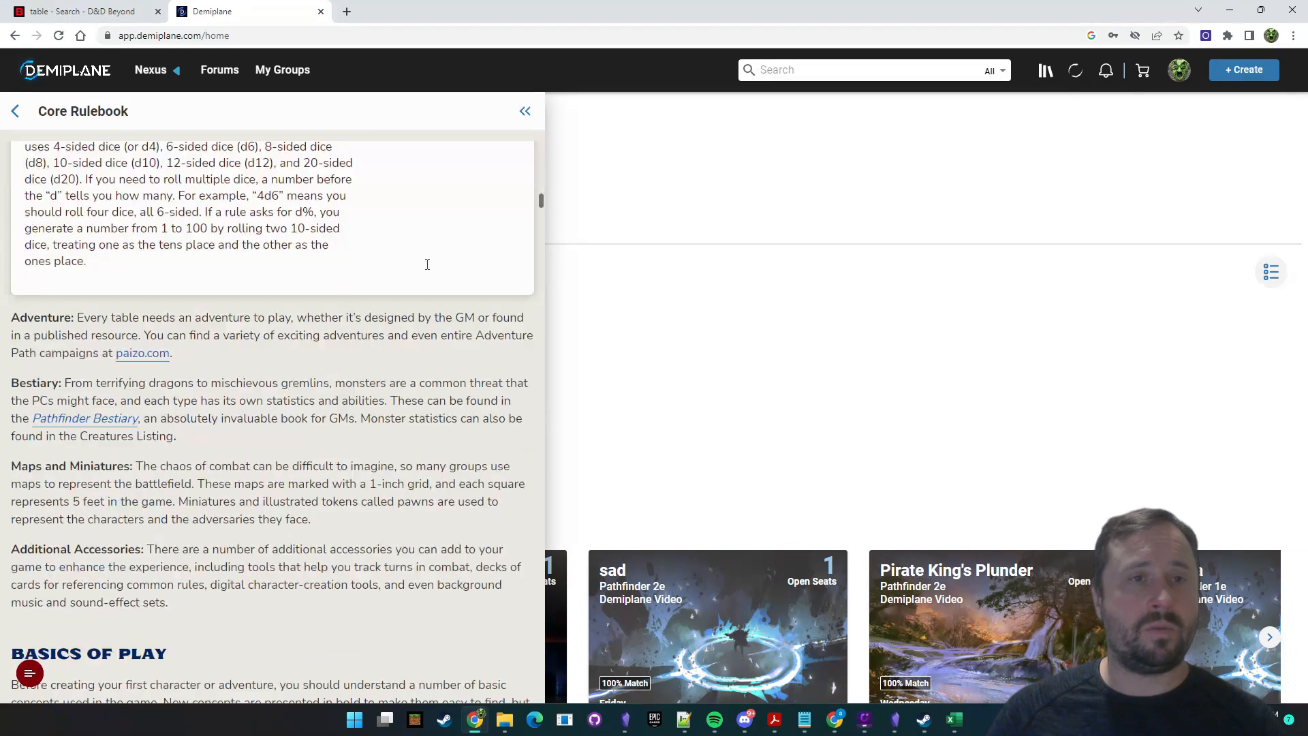
{"action": "scroll", "coordinate": [427, 265], "scroll_direction": "up", "scroll_amount": 4}
{"action": "scroll", "coordinate": [427, 264], "scroll_direction": "down", "scroll_amount": 20}
{"action": "scroll", "coordinate": [426, 265], "scroll_direction": "up", "scroll_amount": 2}
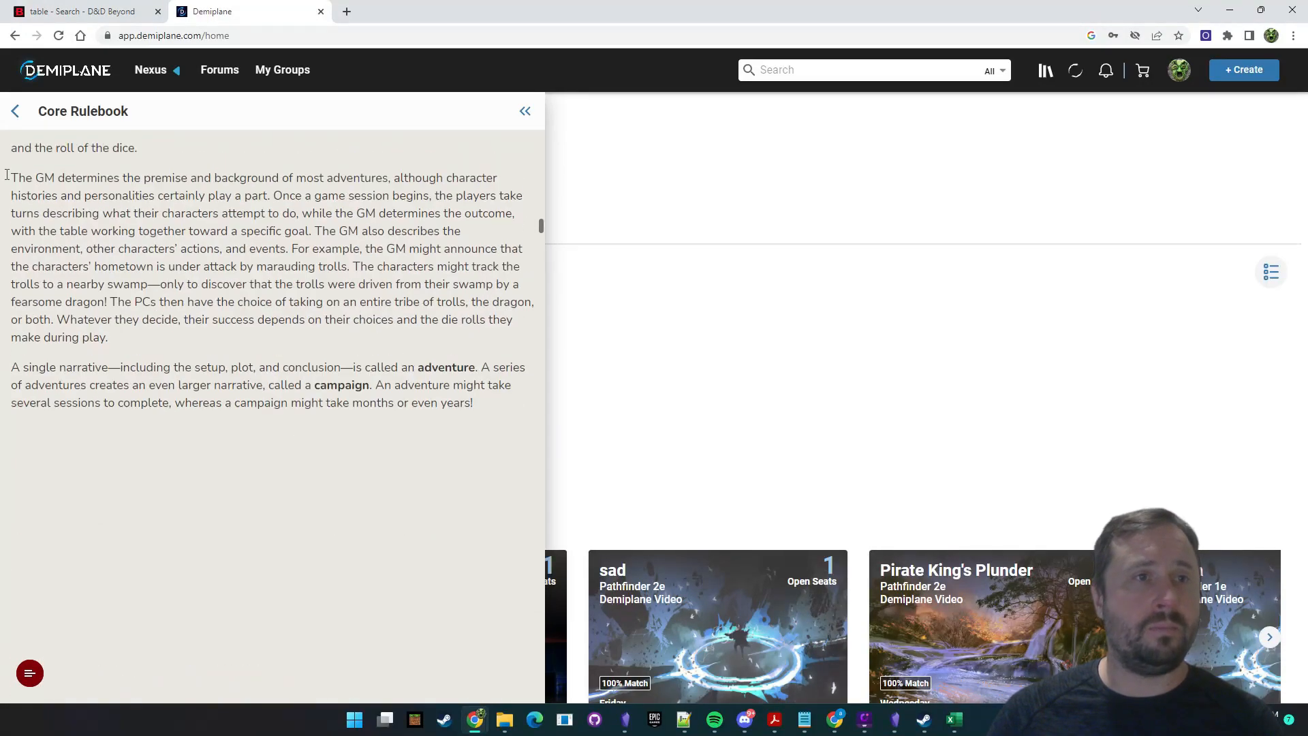
Step: Jump to Step 4: Pick a Background in the Core Rulebook and read on to Table 1–2: The Nine Alignments
{"action": "left_click", "coordinate": [27, 678]}
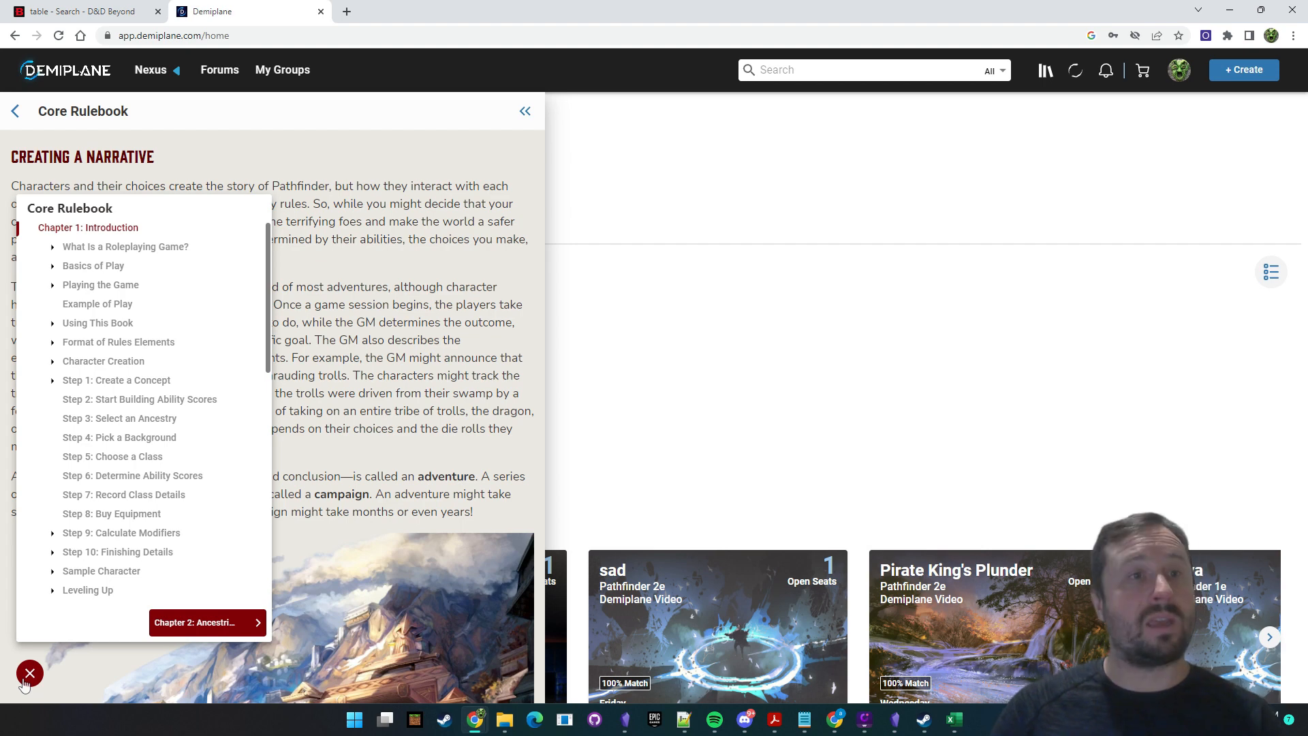
{"action": "scroll", "coordinate": [181, 361], "scroll_direction": "down", "scroll_amount": 1}
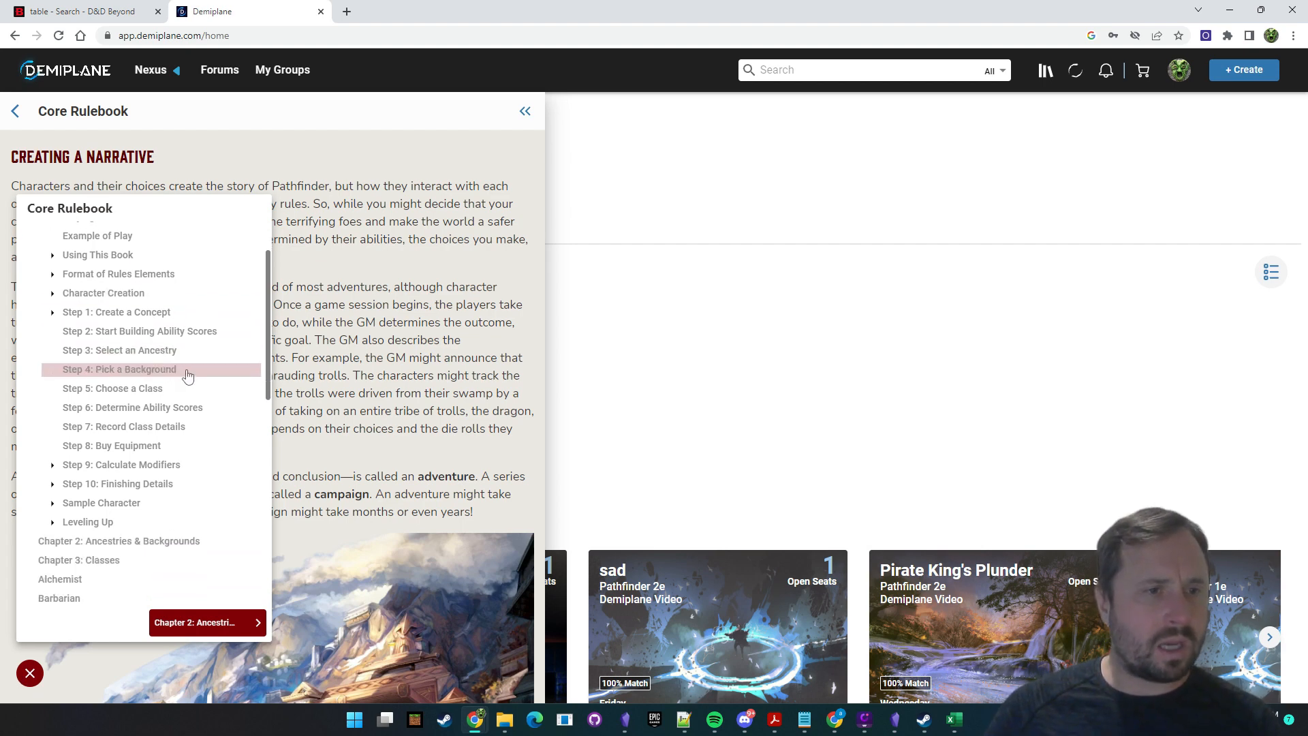
{"action": "left_click", "coordinate": [188, 371]}
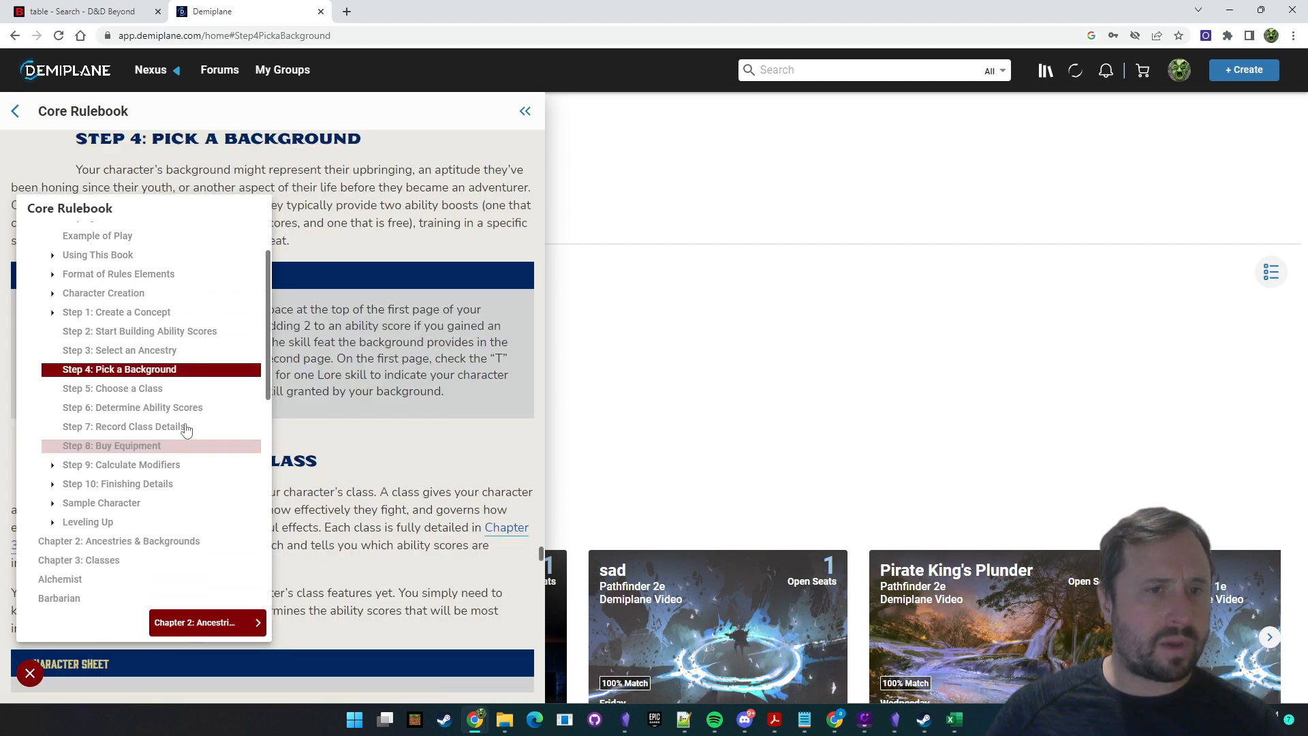
{"action": "left_click", "coordinate": [408, 433]}
{"action": "scroll", "coordinate": [408, 429], "scroll_direction": "down", "scroll_amount": 5}
{"action": "scroll", "coordinate": [409, 429], "scroll_direction": "down", "scroll_amount": 15}
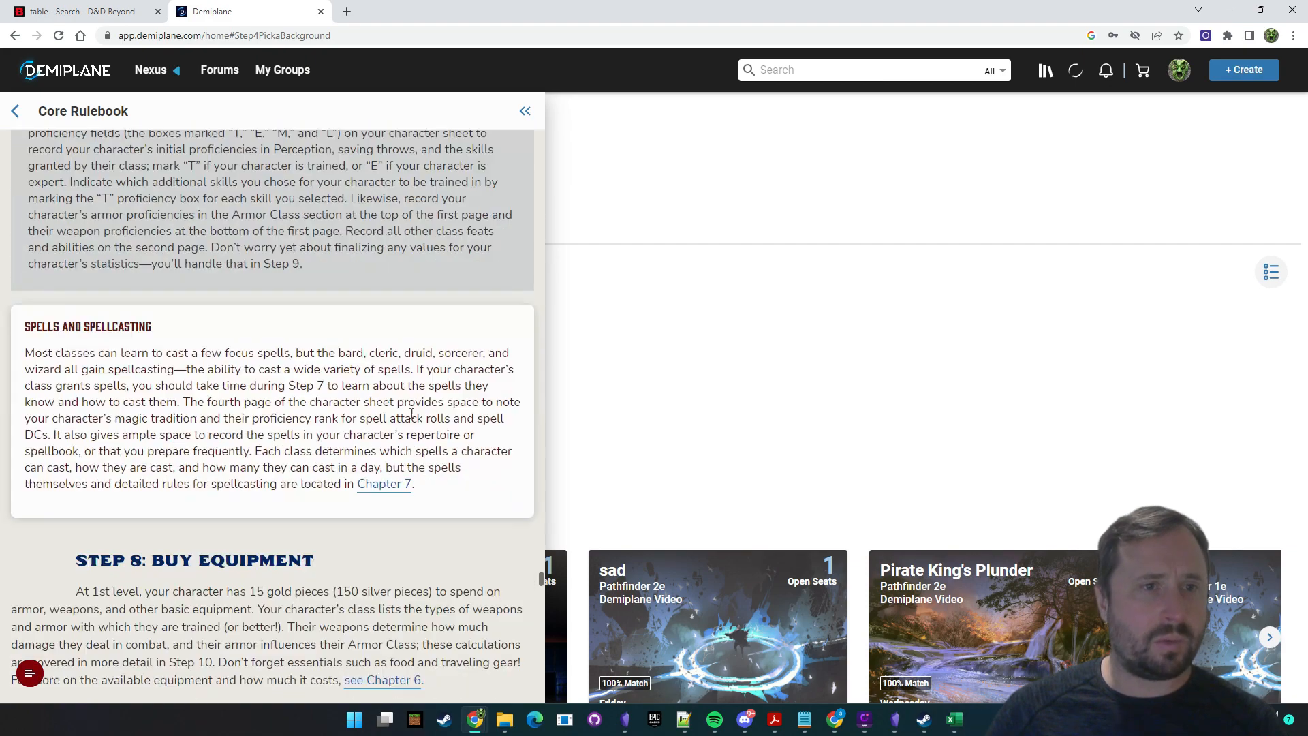
{"action": "scroll", "coordinate": [408, 407], "scroll_direction": "down", "scroll_amount": 15}
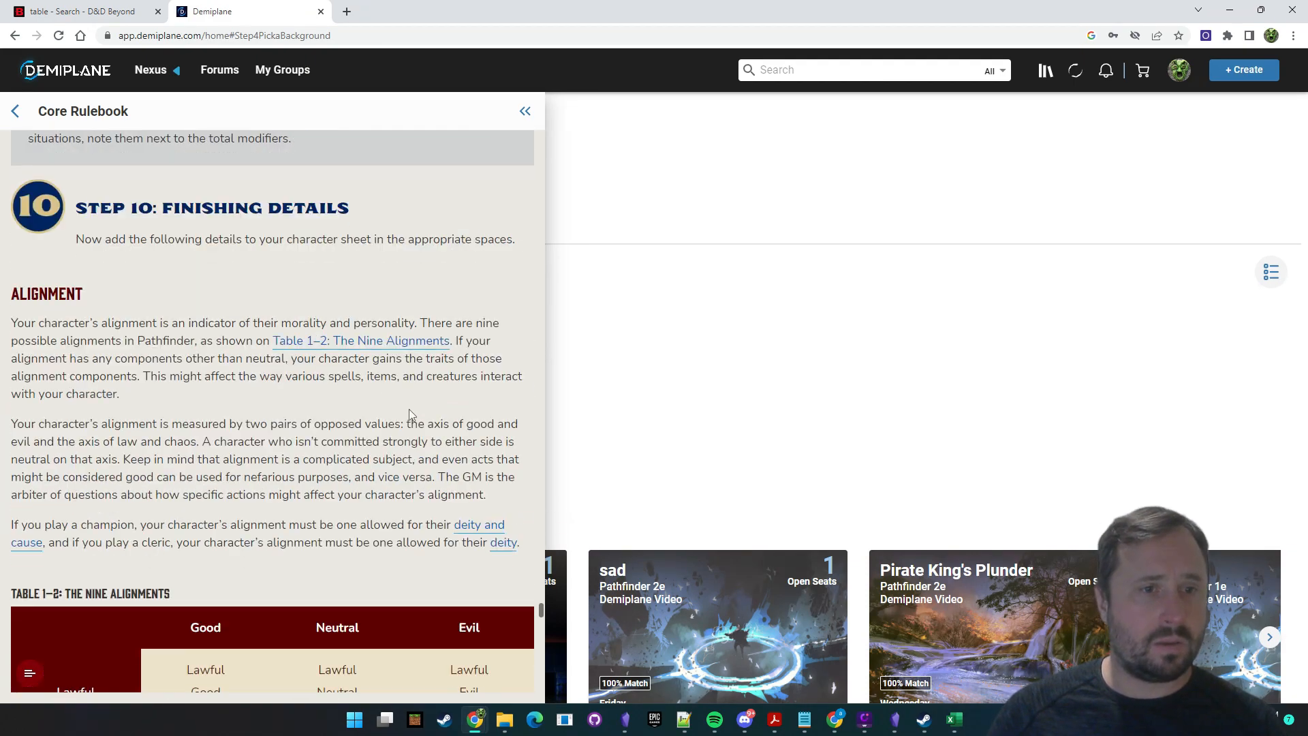
Step: Copy the contents of Table 1–2: The Nine Alignments and paste them into the blank Excel workbook starting at cell C6
{"action": "left_click_drag", "start_coordinate": [487, 550], "coordinate": [44, 291]}
{"action": "left_click", "coordinate": [9, 279]}
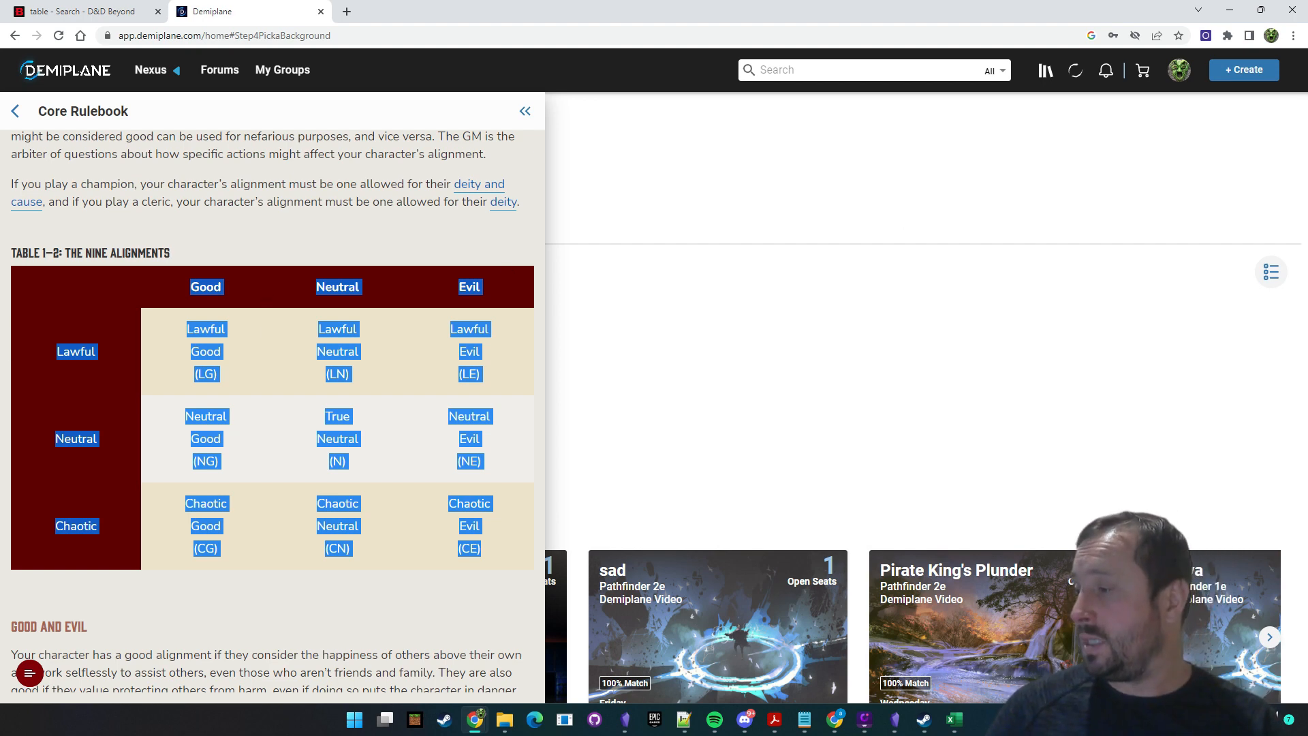
{"action": "key", "text": "alt+Tab"}
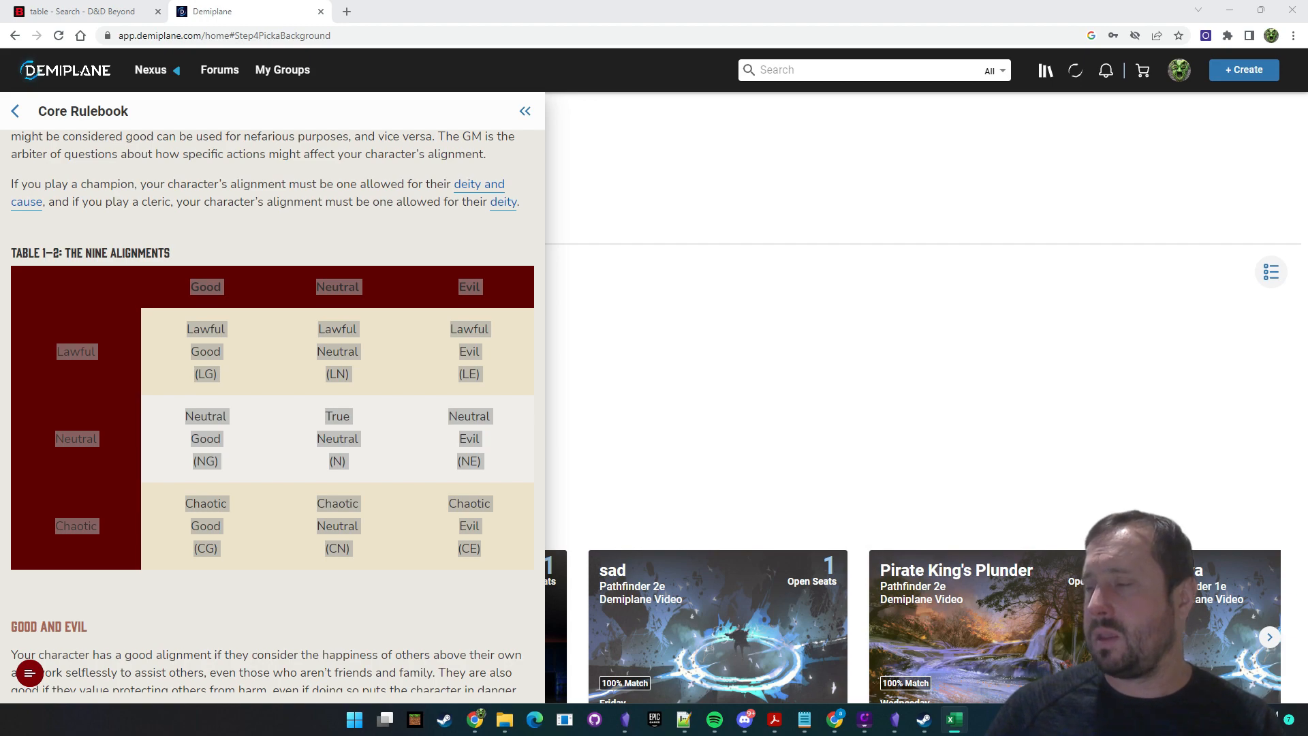
{"action": "left_click_drag", "start_coordinate": [1156, 266], "coordinate": [515, 0]}
{"action": "left_click", "coordinate": [363, 260]}
{"action": "left_click_drag", "start_coordinate": [363, 260], "coordinate": [482, 494]}
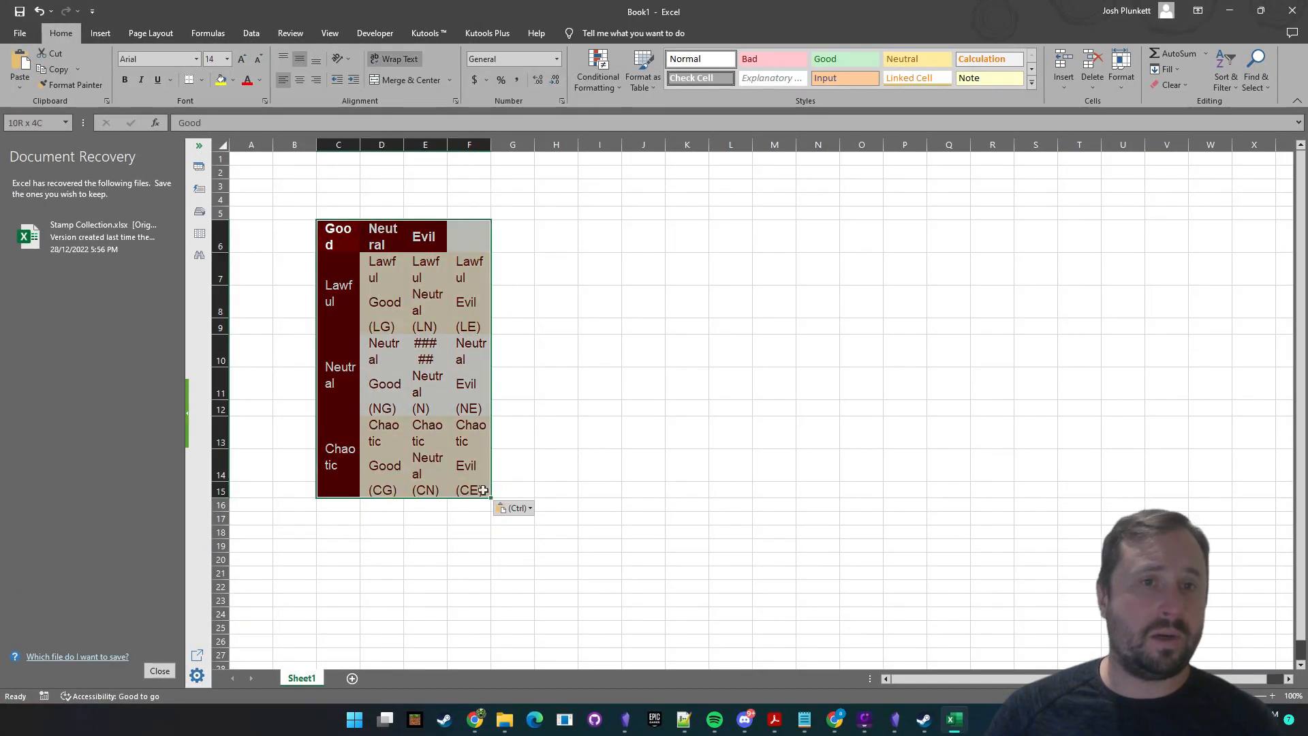
{"action": "left_click", "coordinate": [640, 357]}
Step: Auto-fit the widths of columns C to F in the worksheet
{"action": "left_click", "coordinate": [339, 144]}
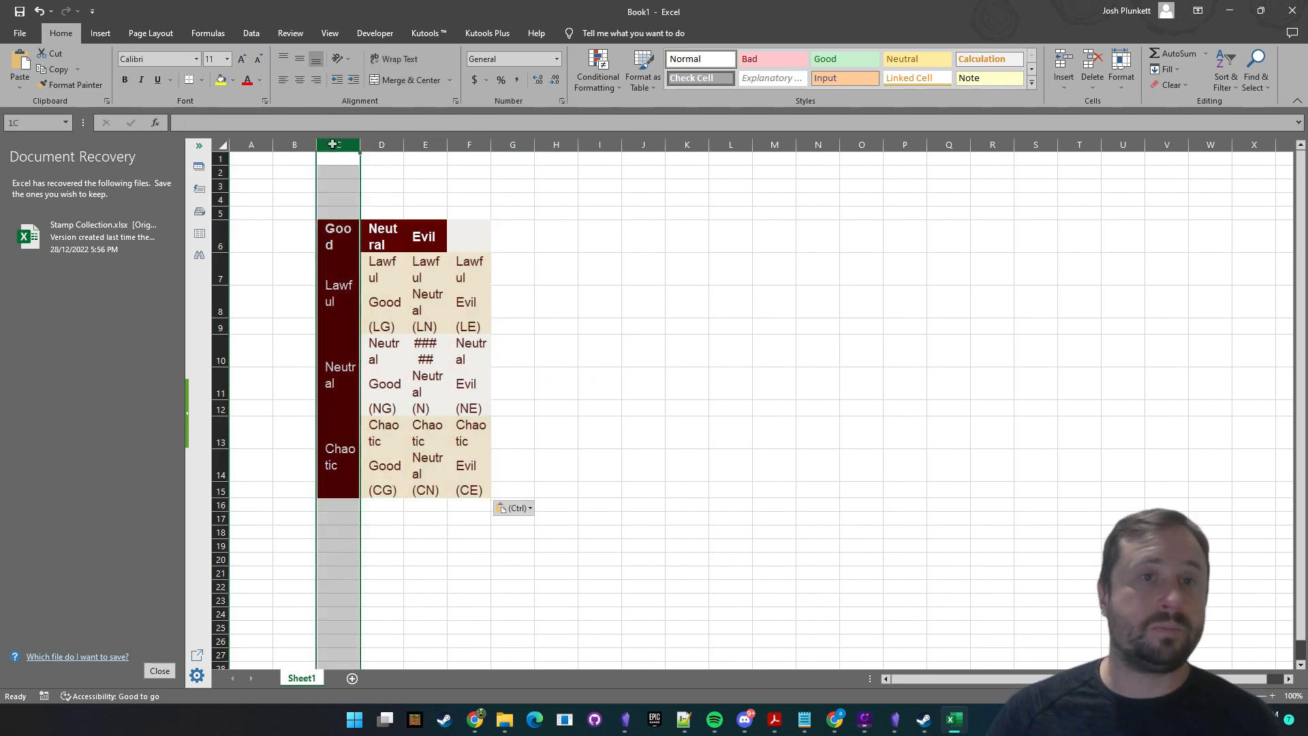
{"action": "left_click", "coordinate": [454, 151], "text": "shift"}
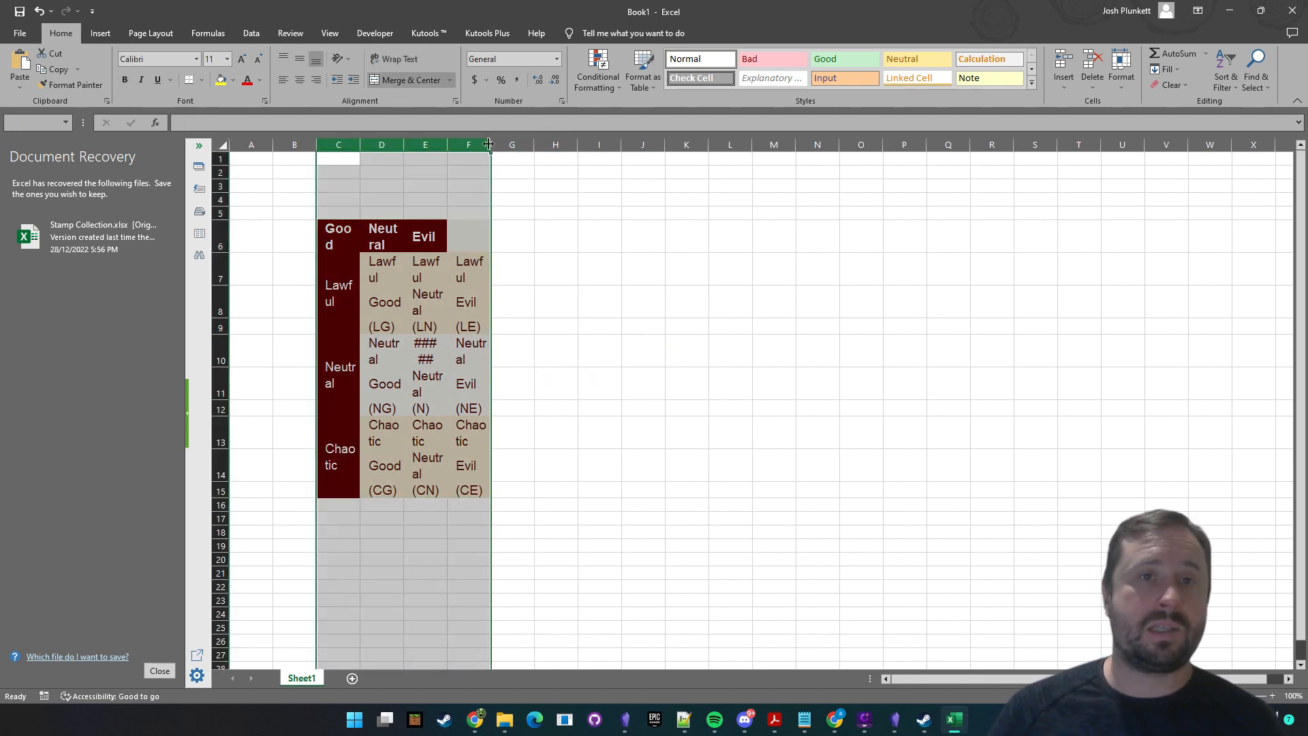
{"action": "double_click", "coordinate": [490, 146]}
{"action": "left_click", "coordinate": [706, 313]}
Step: Copy the alignment table C6:F15 from Excel and paste it below the formula table in Obsidian's Advanced Tables note
{"action": "left_click_drag", "start_coordinate": [476, 491], "coordinate": [334, 234]}
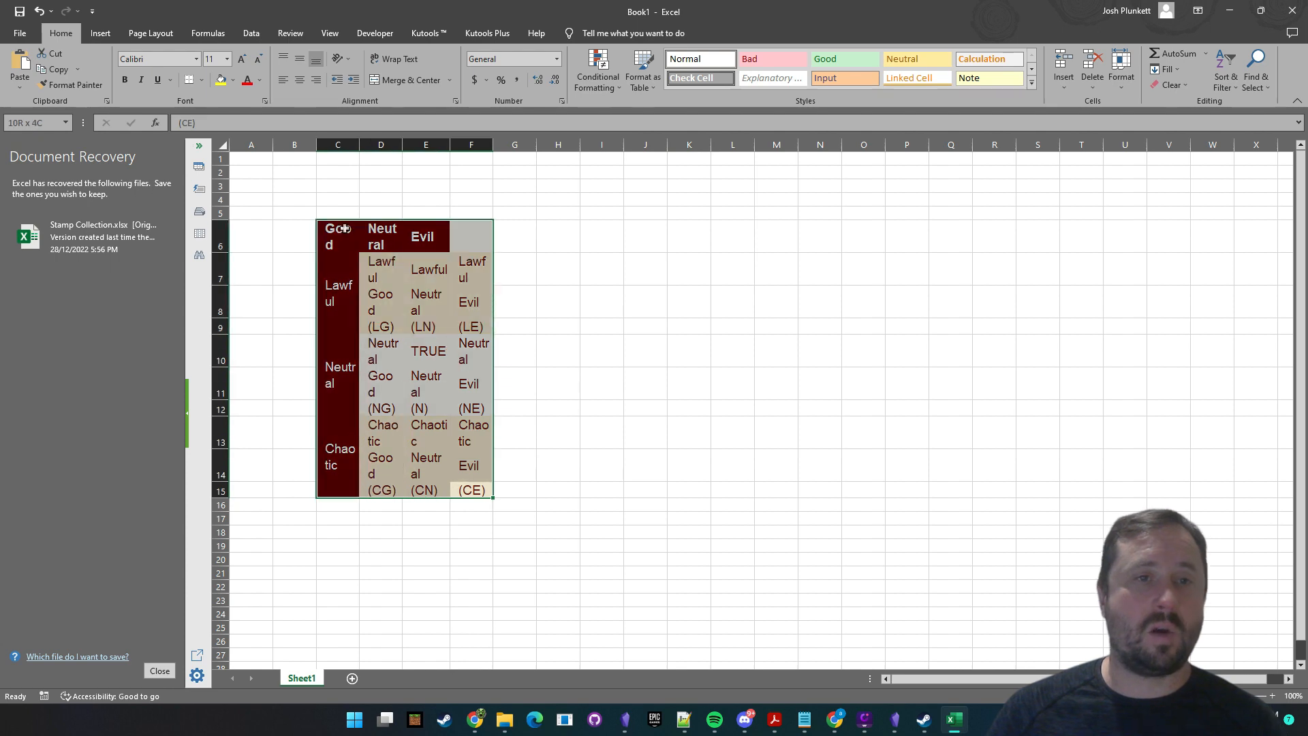
{"action": "key", "text": "ctrl+c"}
{"action": "left_click", "coordinate": [732, 408]}
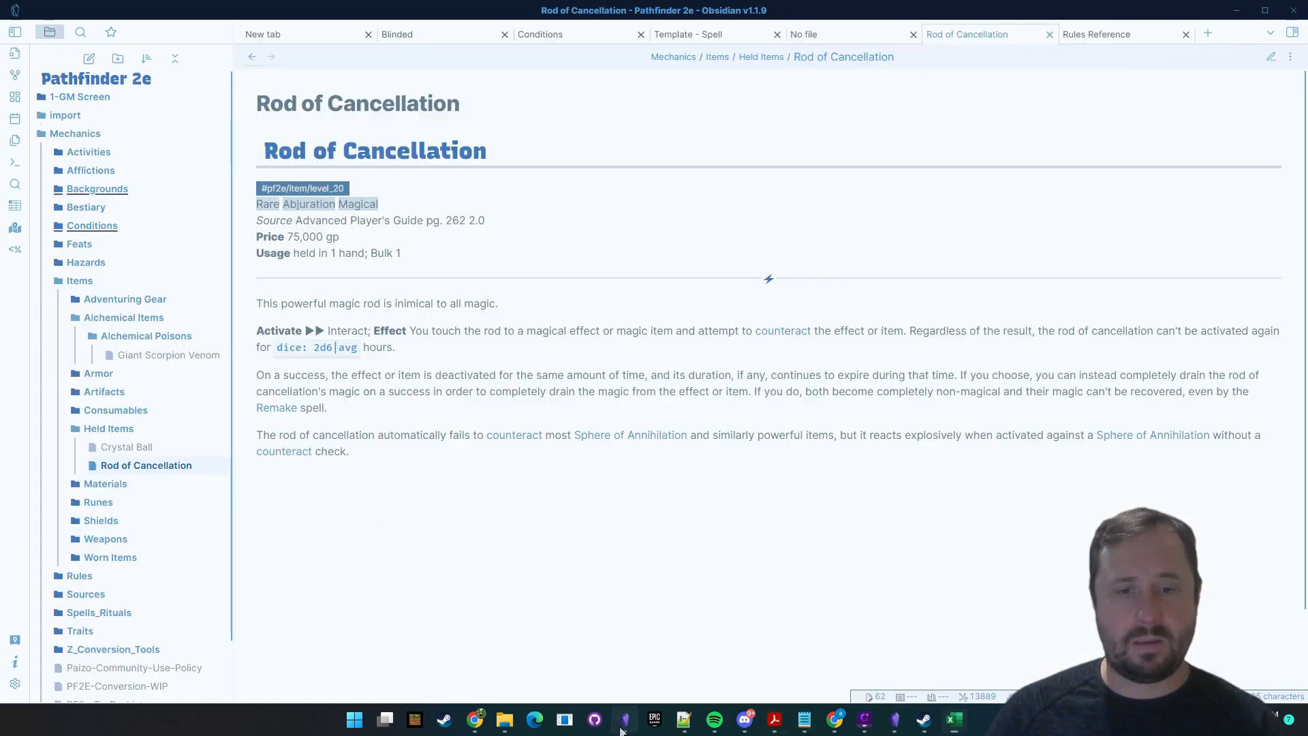
{"action": "left_click", "coordinate": [625, 719]}
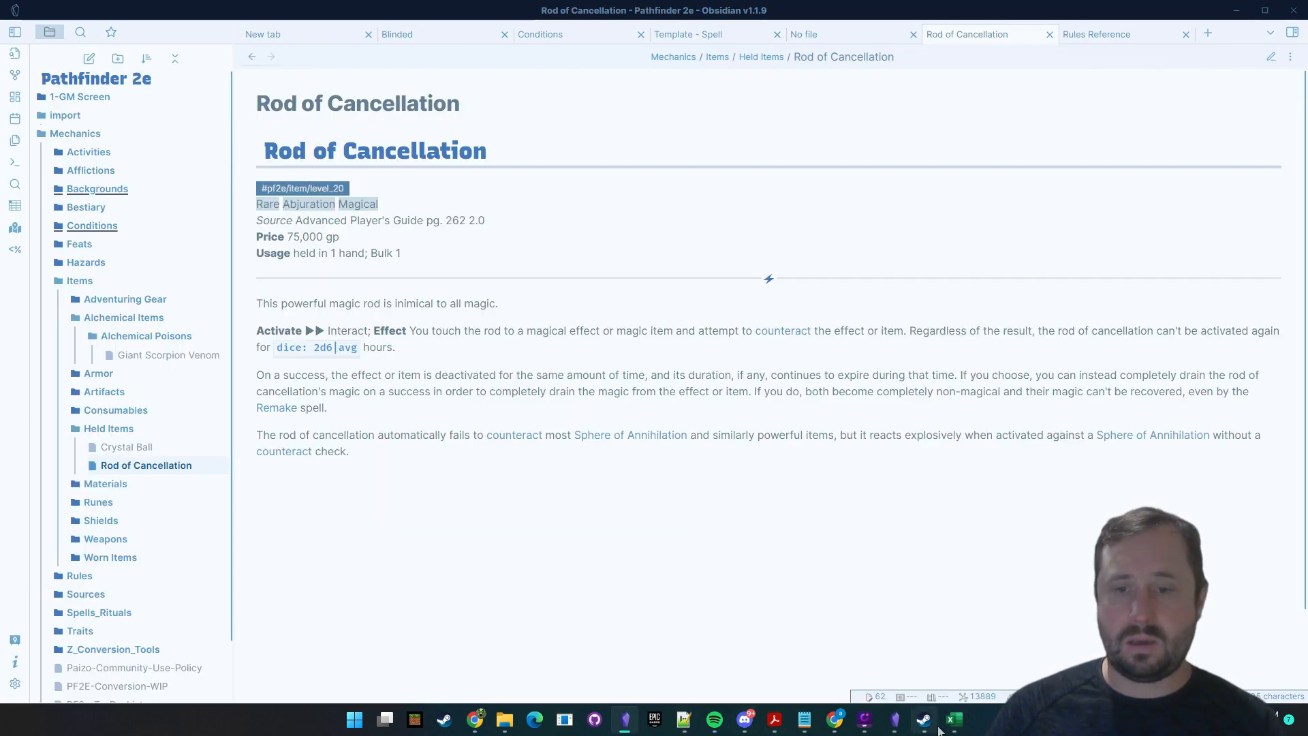
{"action": "mouse_move", "coordinate": [894, 718]}
{"action": "left_click", "coordinate": [947, 662]}
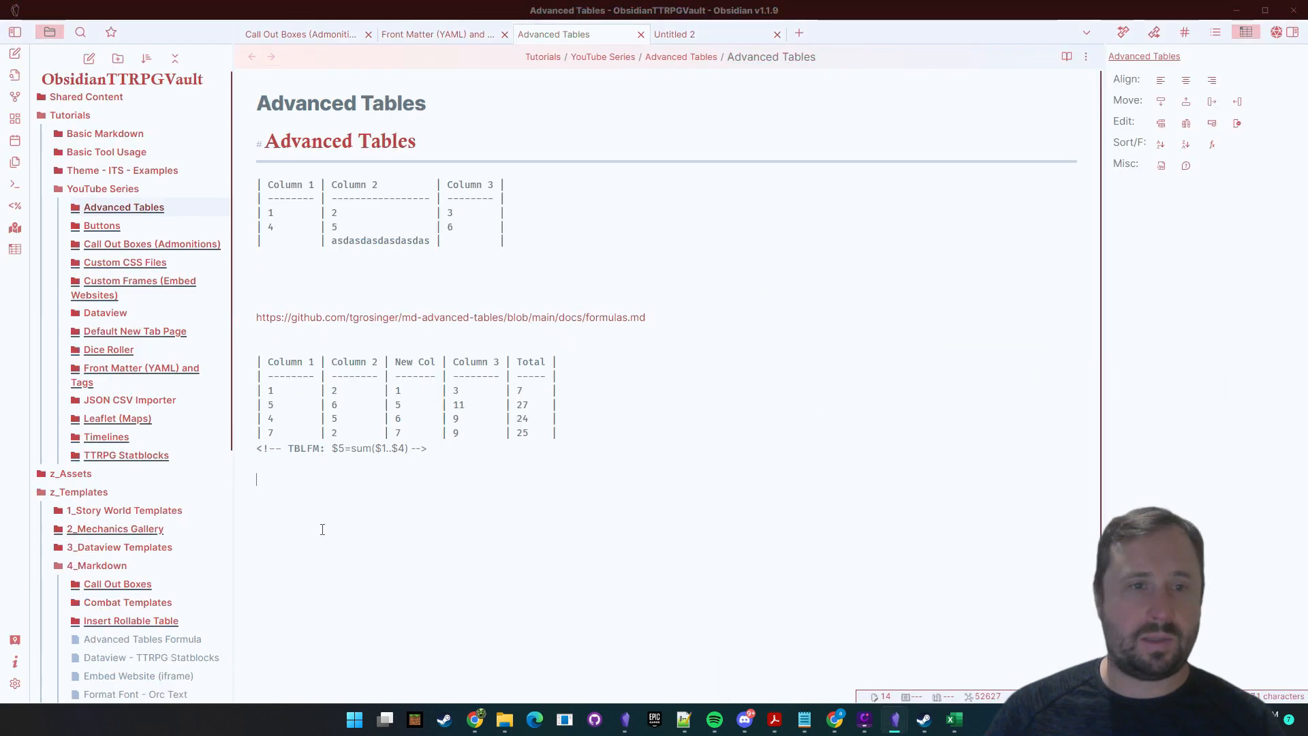
{"action": "key", "text": "ctrl+v"}
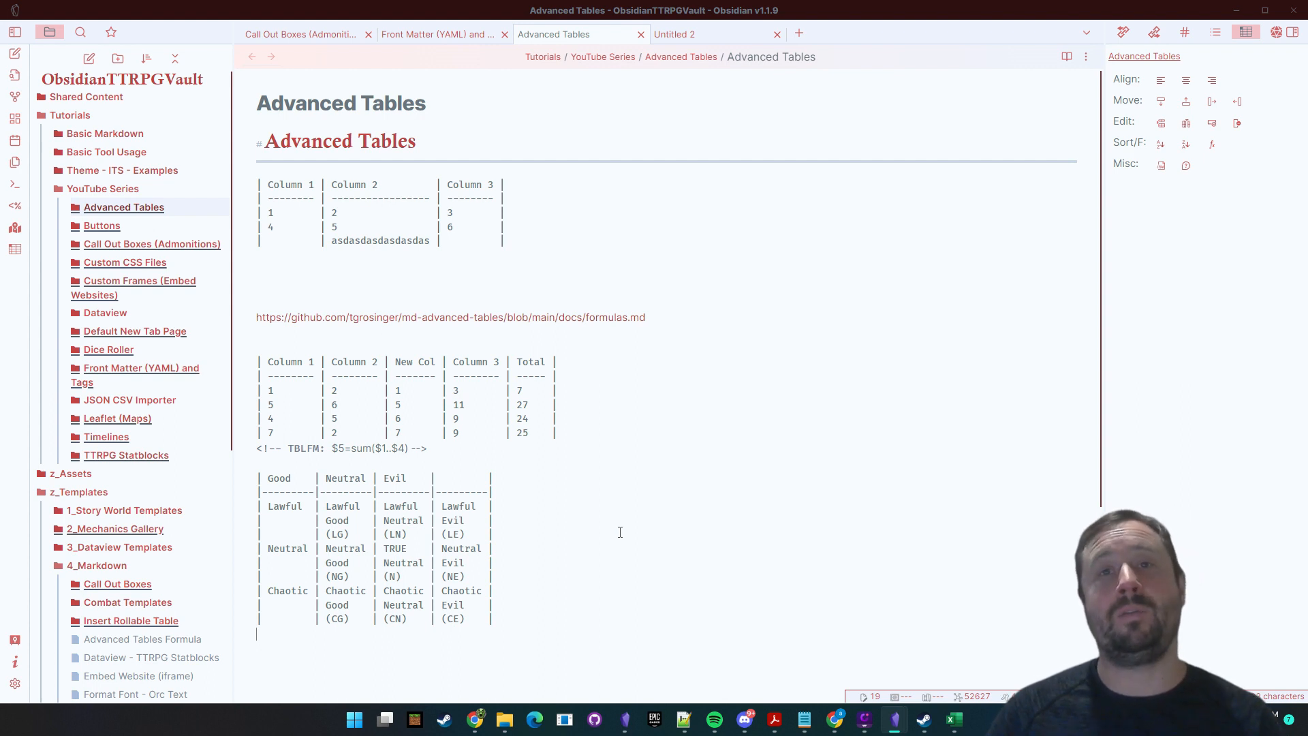
Step: Review the installed community plugins in the Obsidian settings, down to Excel to Markdown Table, and close the settings
{"action": "left_click", "coordinate": [13, 683]}
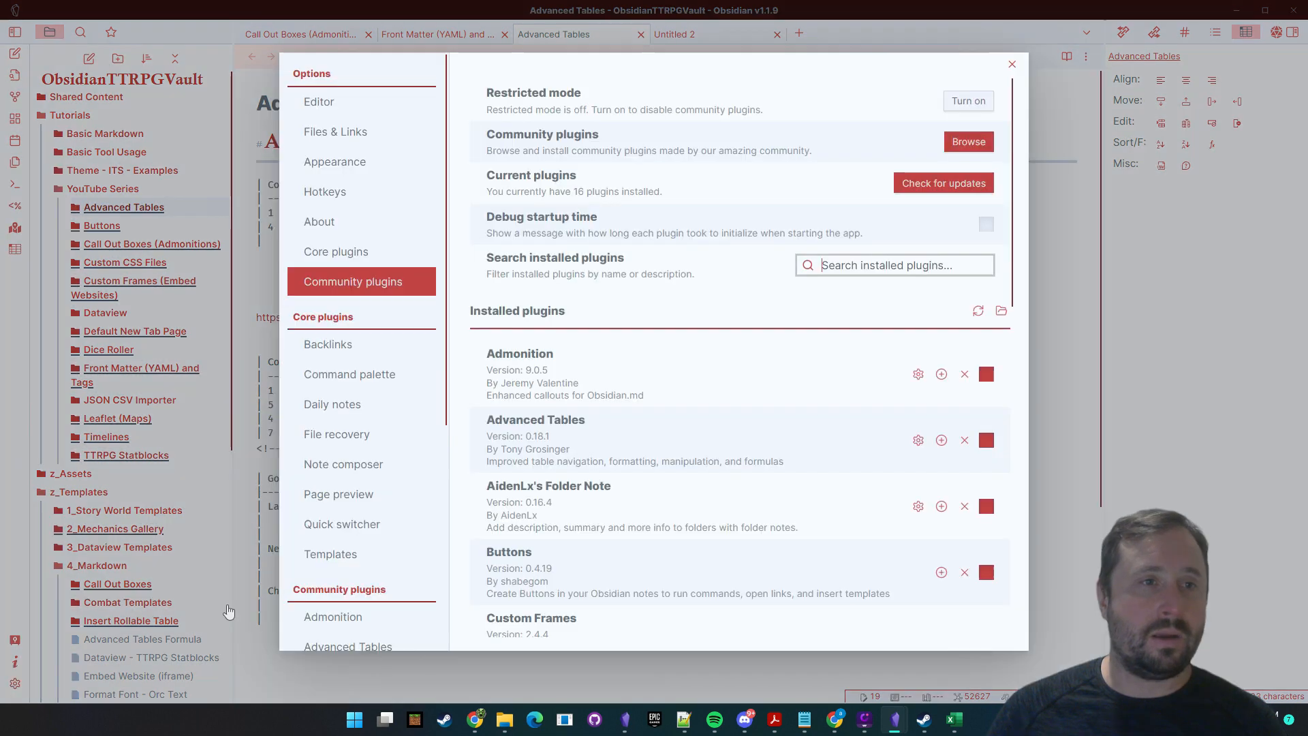
{"action": "scroll", "coordinate": [769, 281], "scroll_direction": "down", "scroll_amount": 3}
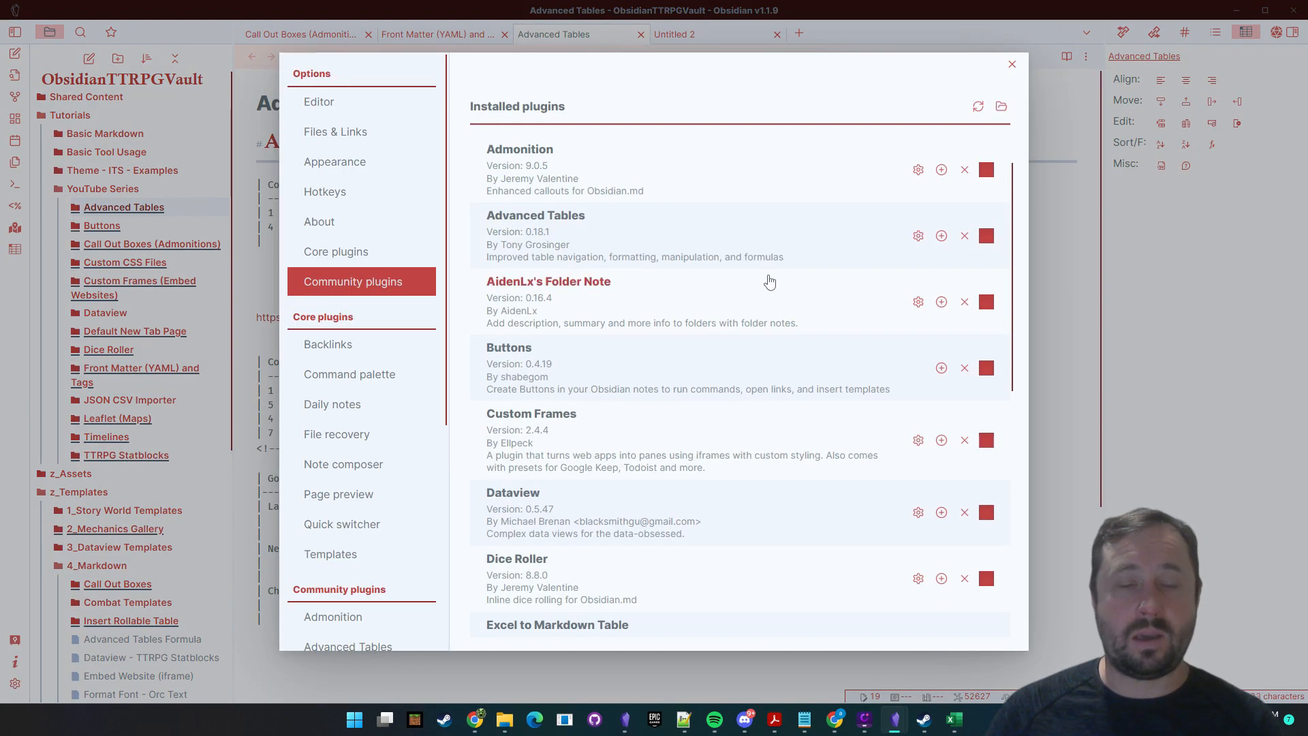
{"action": "scroll", "coordinate": [770, 282], "scroll_direction": "down", "scroll_amount": 2}
{"action": "scroll", "coordinate": [770, 280], "scroll_direction": "down", "scroll_amount": 5}
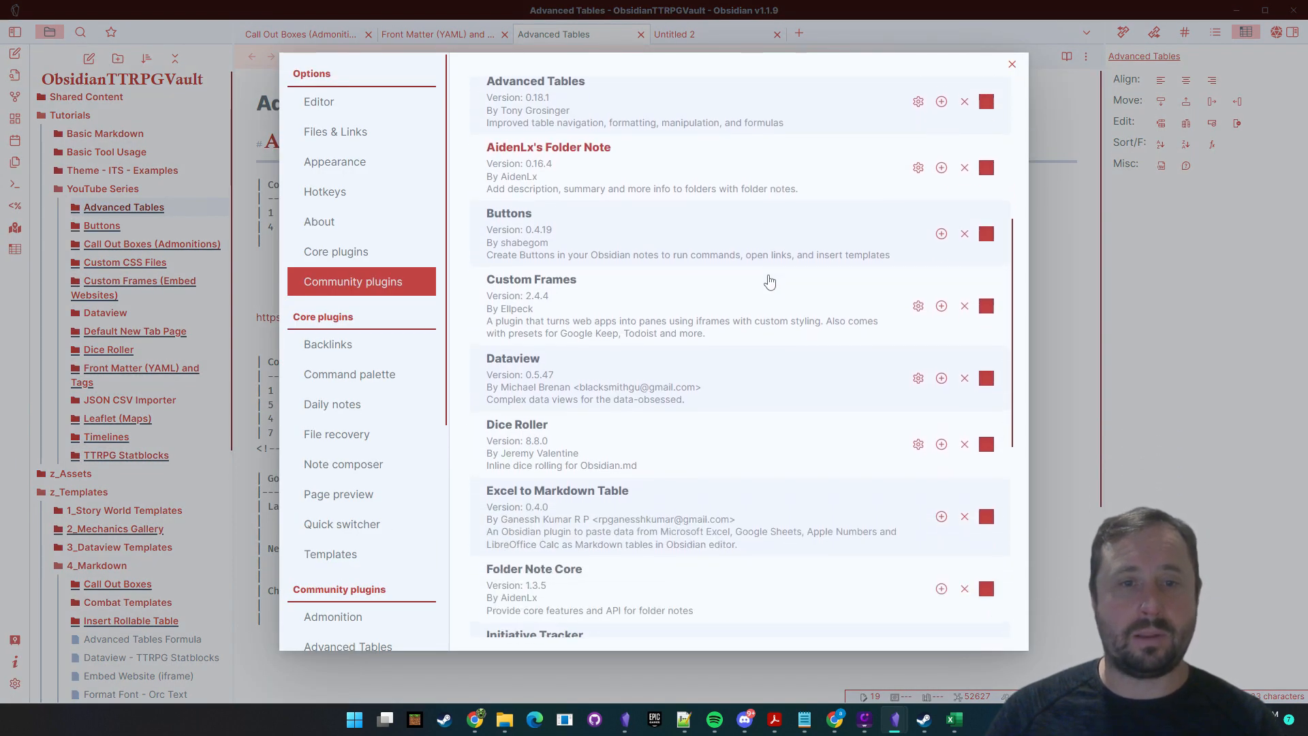
{"action": "scroll", "coordinate": [769, 281], "scroll_direction": "down", "scroll_amount": 1}
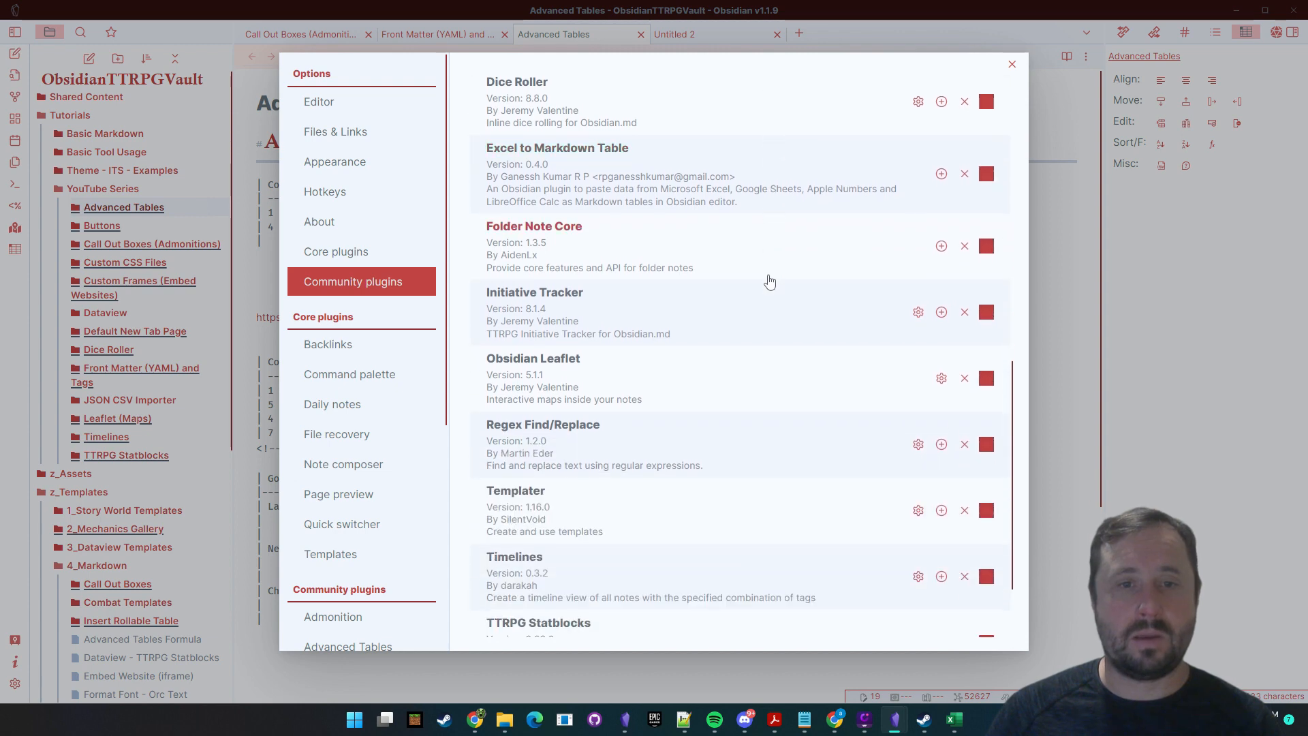
{"action": "scroll", "coordinate": [817, 388], "scroll_direction": "down", "scroll_amount": 3}
{"action": "key", "text": "Escape"}
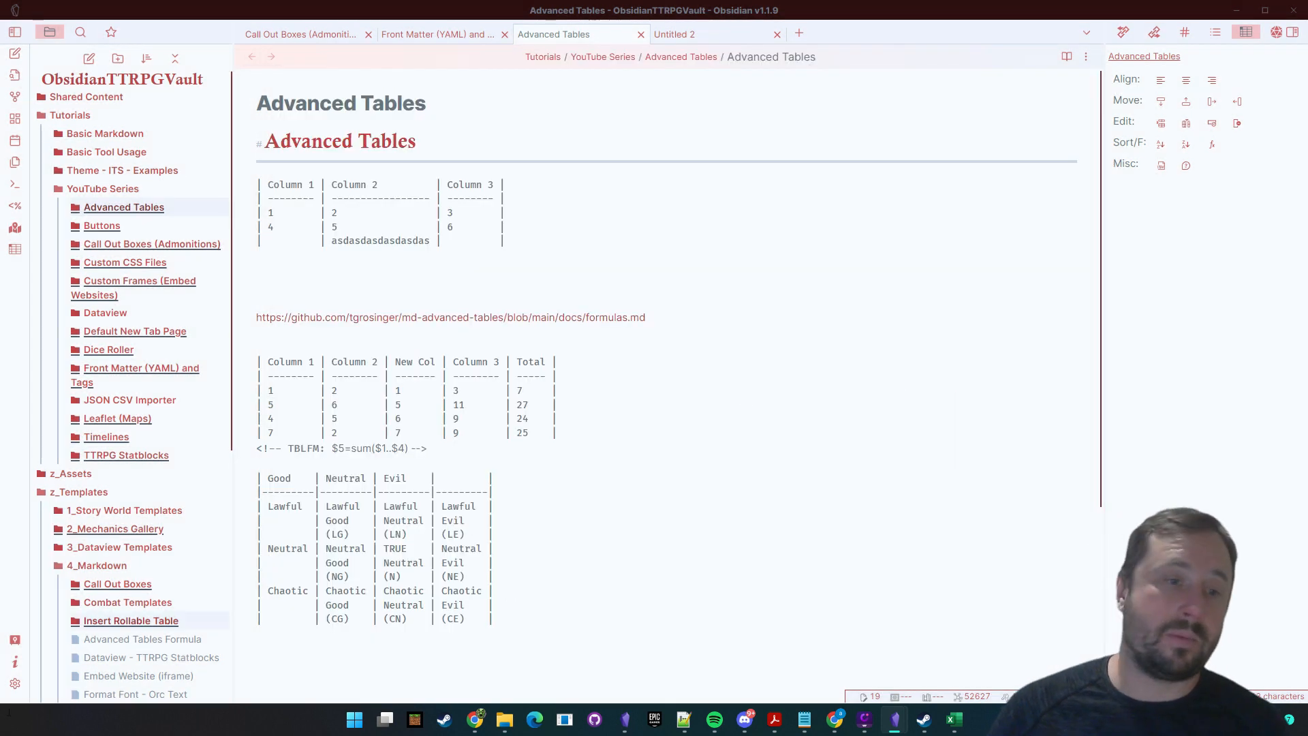
Step: Create a new local Obsidian vault named testnow in the Obsidian folder on the TTRPG (F:) drive
{"action": "left_click", "coordinate": [15, 641]}
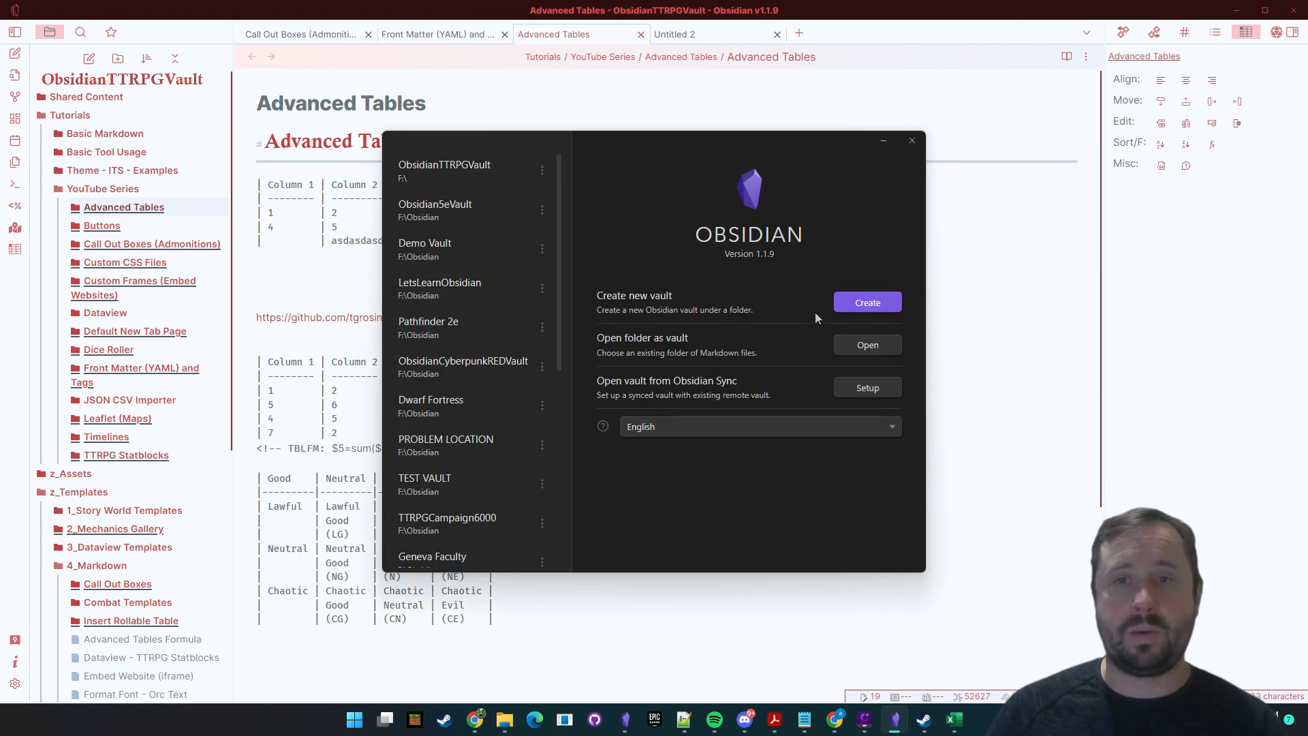
{"action": "left_click", "coordinate": [864, 296]}
{"action": "type", "text": "testnow"}
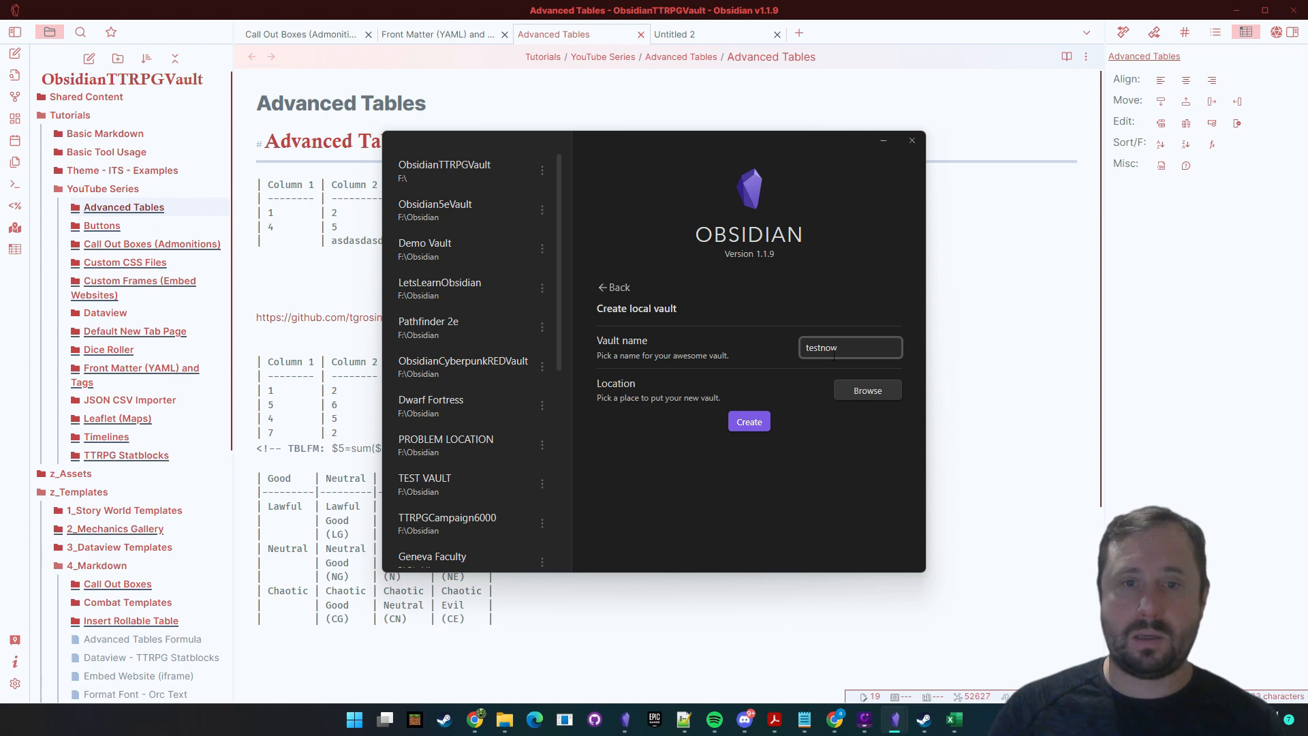
{"action": "left_click", "coordinate": [875, 390]}
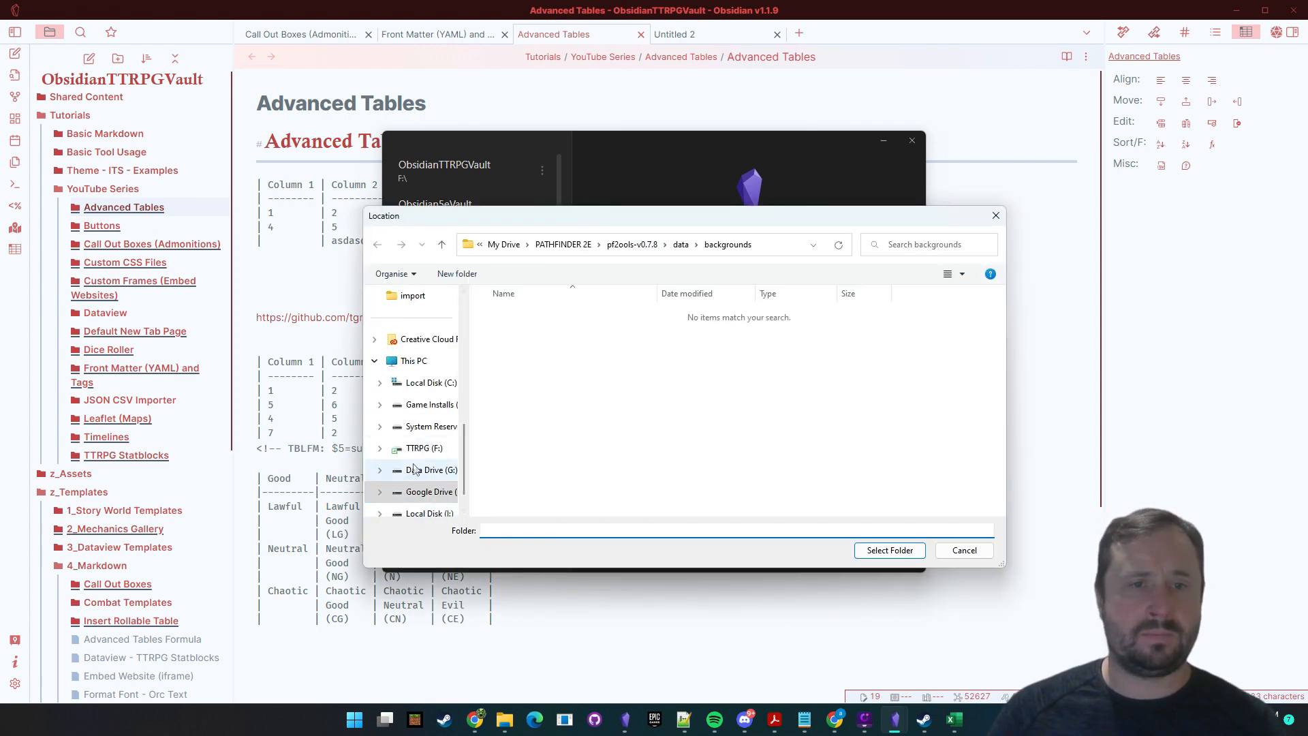
{"action": "left_click", "coordinate": [416, 448]}
{"action": "scroll", "coordinate": [527, 454], "scroll_direction": "down", "scroll_amount": 1}
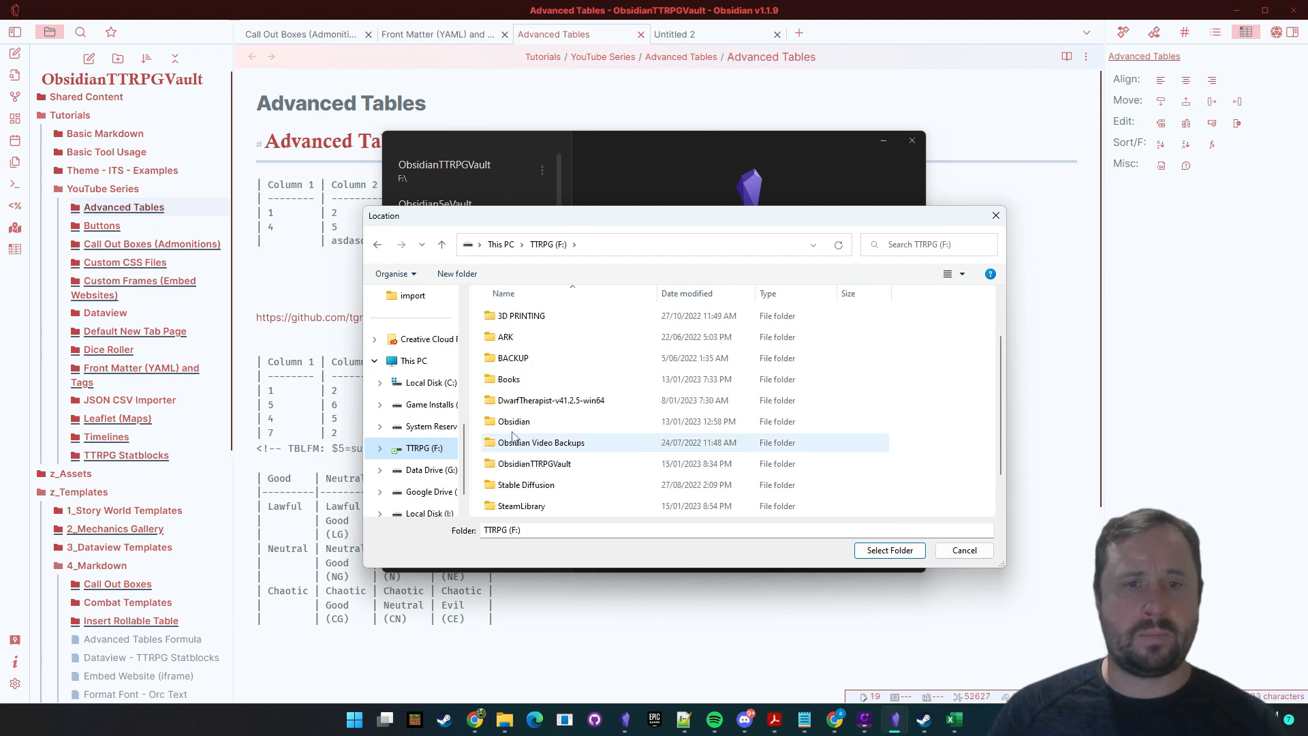
{"action": "double_click", "coordinate": [518, 422]}
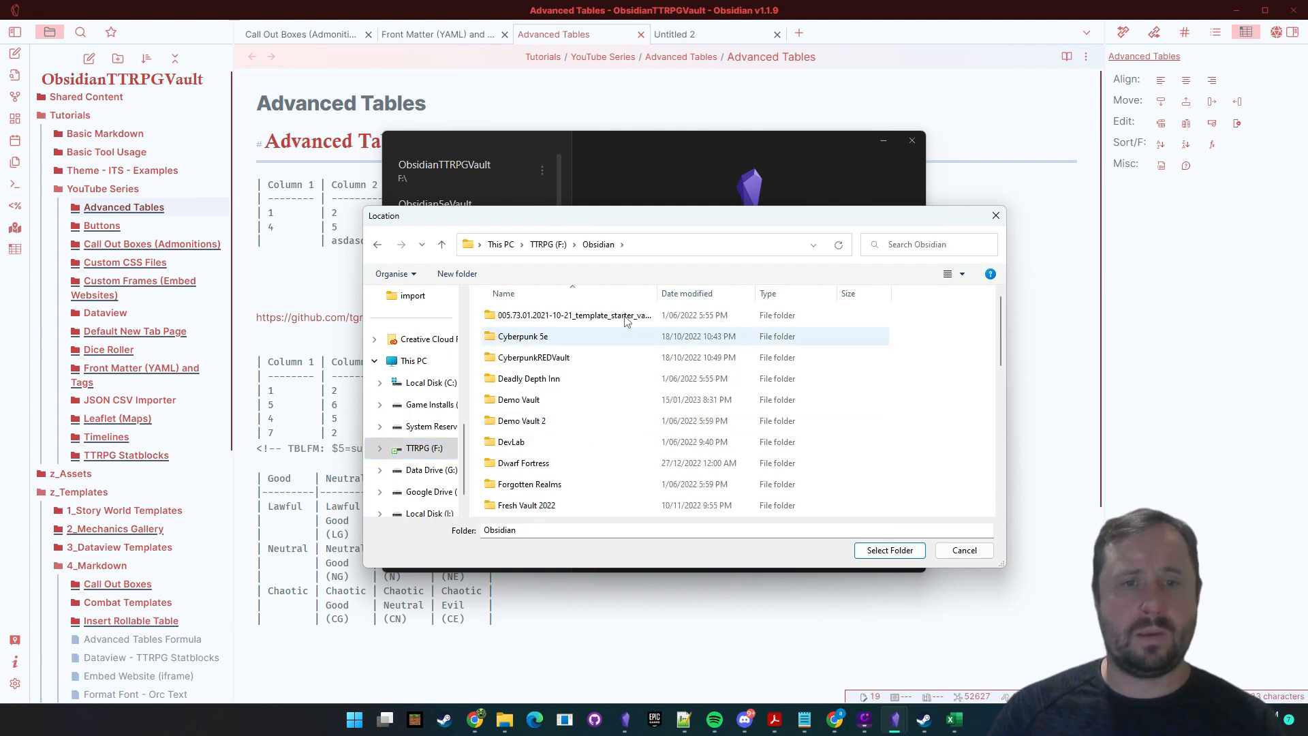
{"action": "left_click", "coordinate": [879, 553]}
{"action": "left_click", "coordinate": [747, 420]}
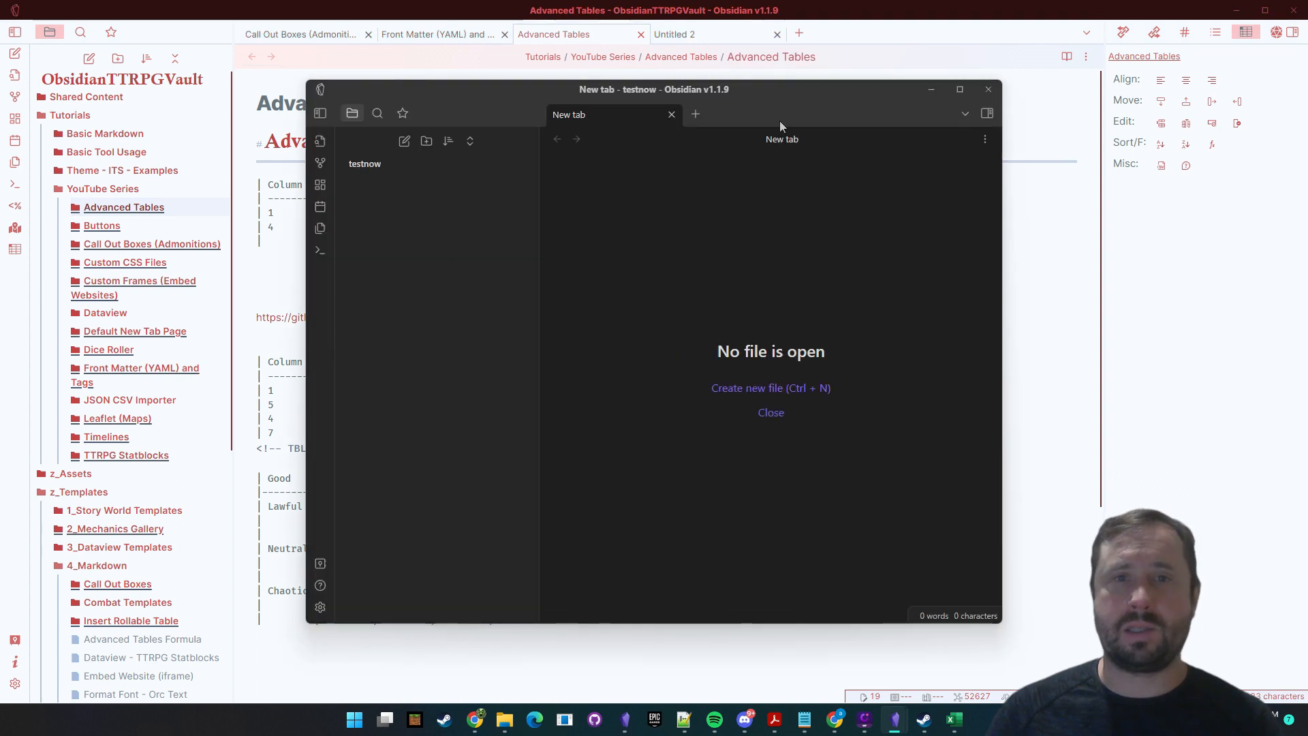
Step: Maximize the testnow vault window, create a new note, paste the copied Excel table into it and look over the result
{"action": "double_click", "coordinate": [779, 120]}
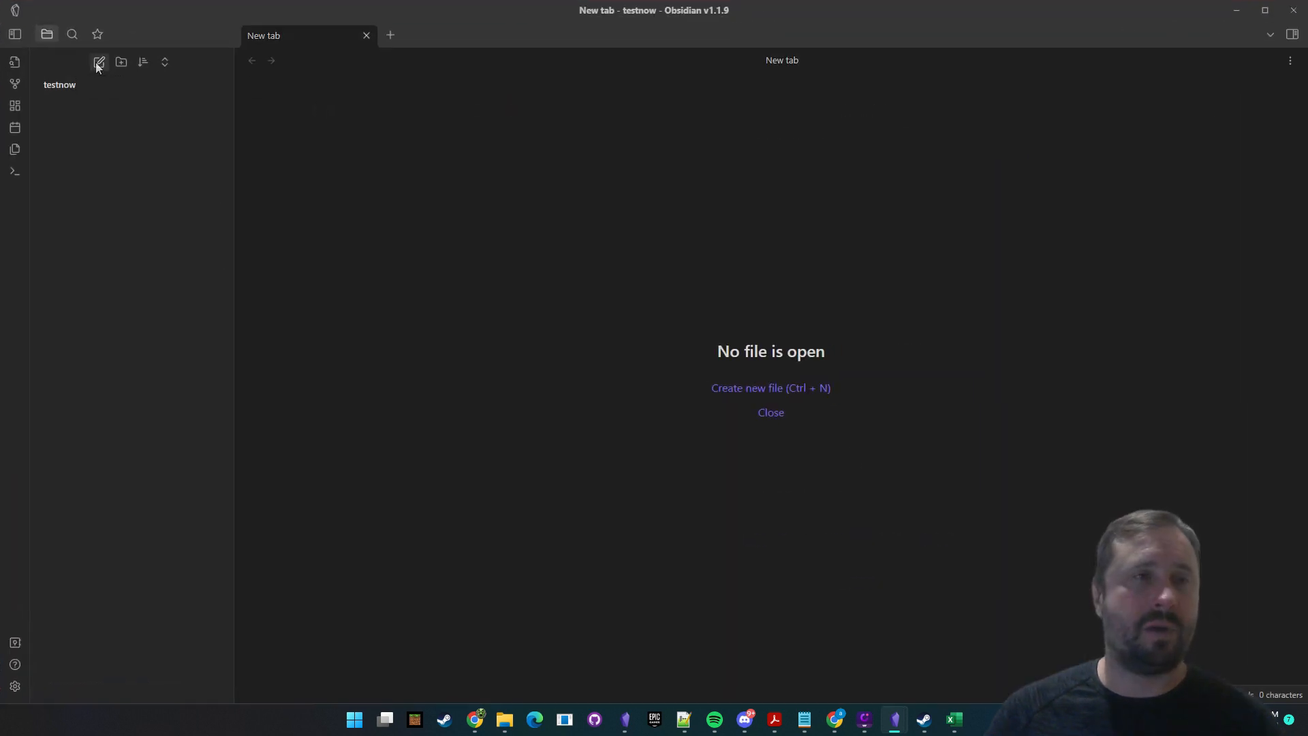
{"action": "left_click", "coordinate": [99, 64]}
{"action": "left_click", "coordinate": [644, 147]}
{"action": "key", "text": "ctrl+v"}
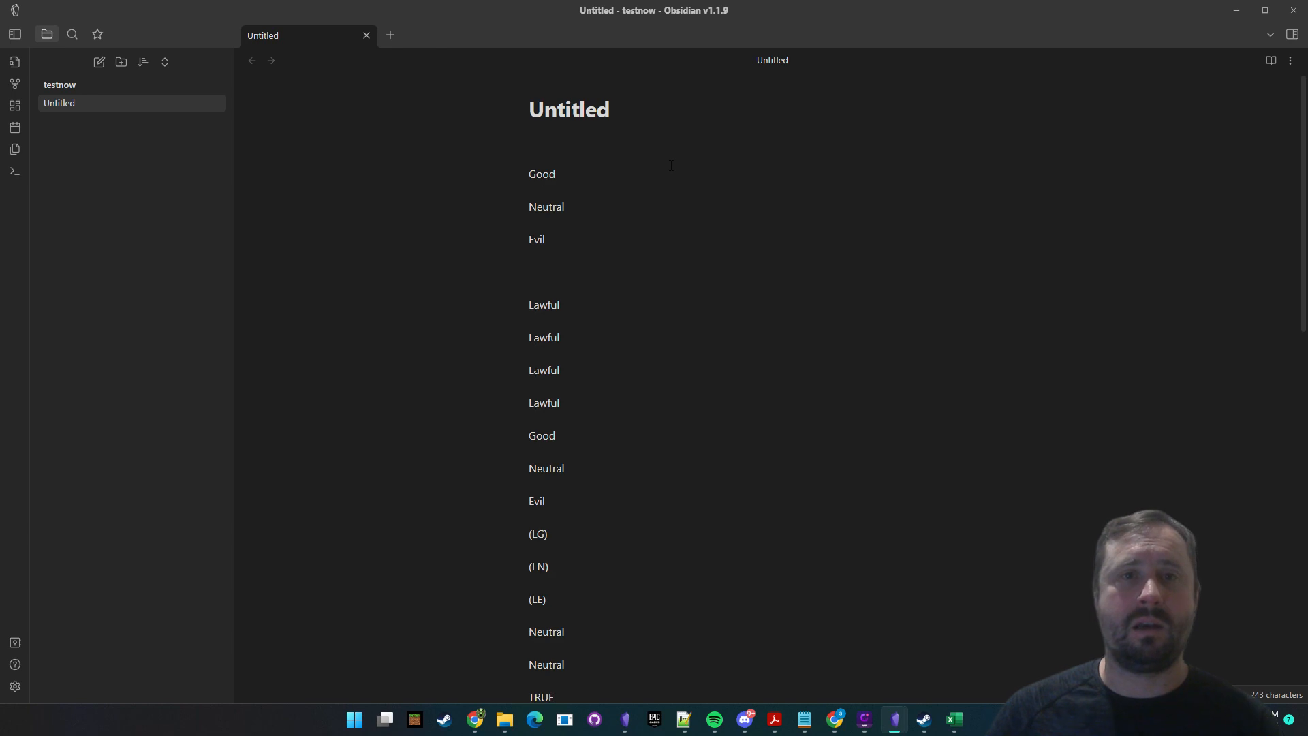
{"action": "scroll", "coordinate": [763, 390], "scroll_direction": "up", "scroll_amount": 6}
{"action": "scroll", "coordinate": [763, 390], "scroll_direction": "up", "scroll_amount": 5}
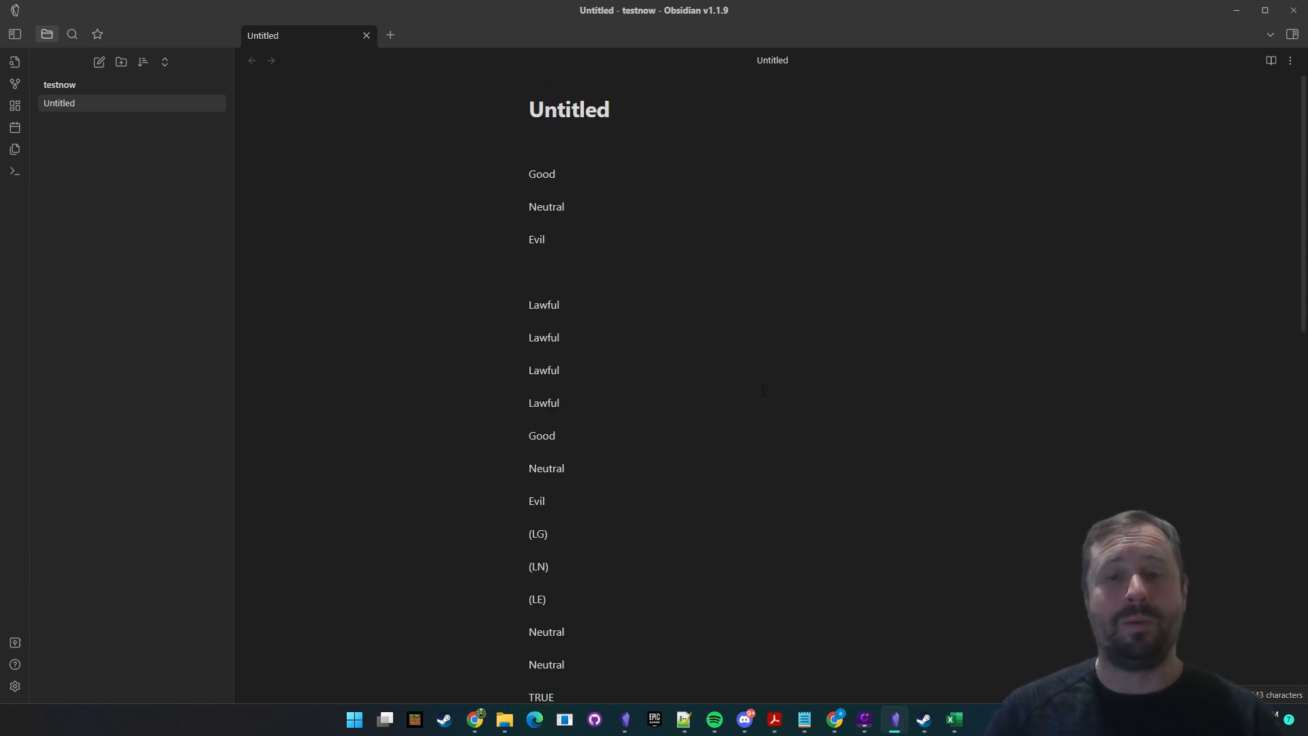
{"action": "scroll", "coordinate": [772, 675], "scroll_direction": "down", "scroll_amount": 7}
{"action": "scroll", "coordinate": [740, 462], "scroll_direction": "up", "scroll_amount": 7}
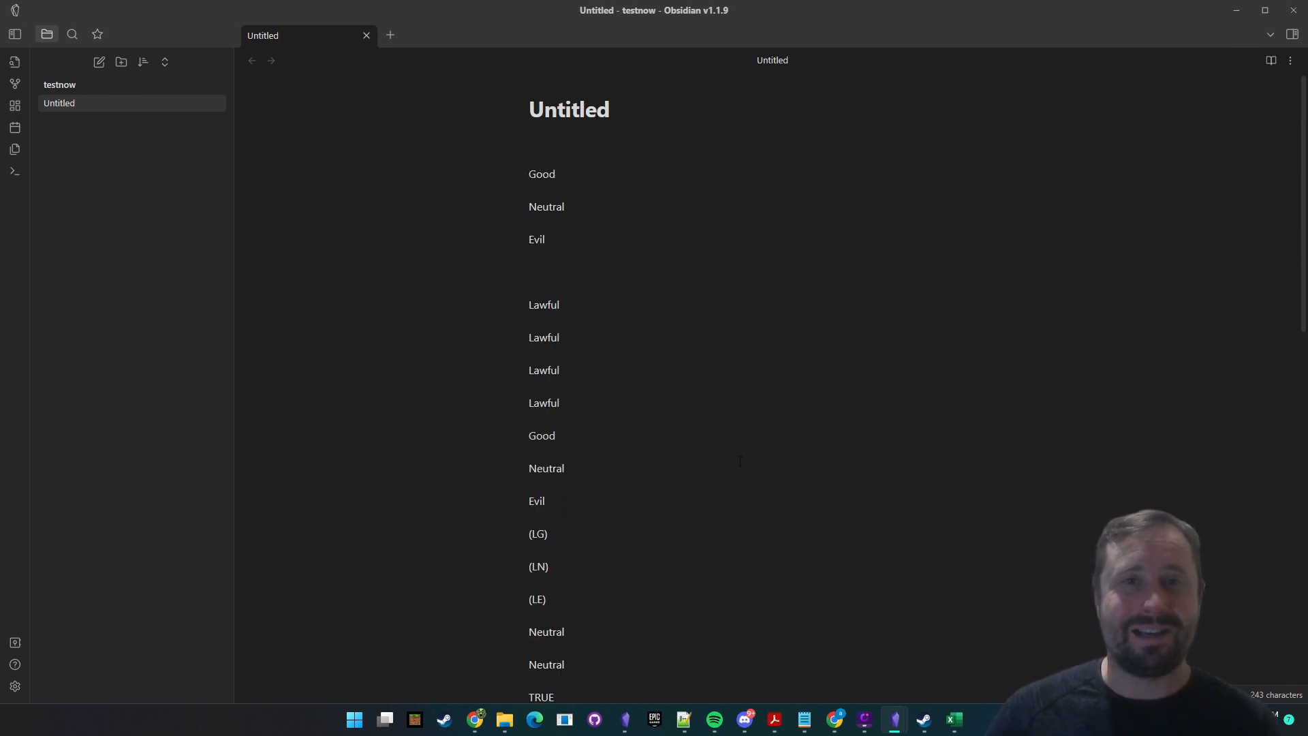
Step: Toggle the Untitled note to reading view and back and look over the pasted table text
{"action": "left_click", "coordinate": [1271, 61]}
{"action": "left_click", "coordinate": [1270, 62]}
{"action": "scroll", "coordinate": [737, 407], "scroll_direction": "down", "scroll_amount": 9}
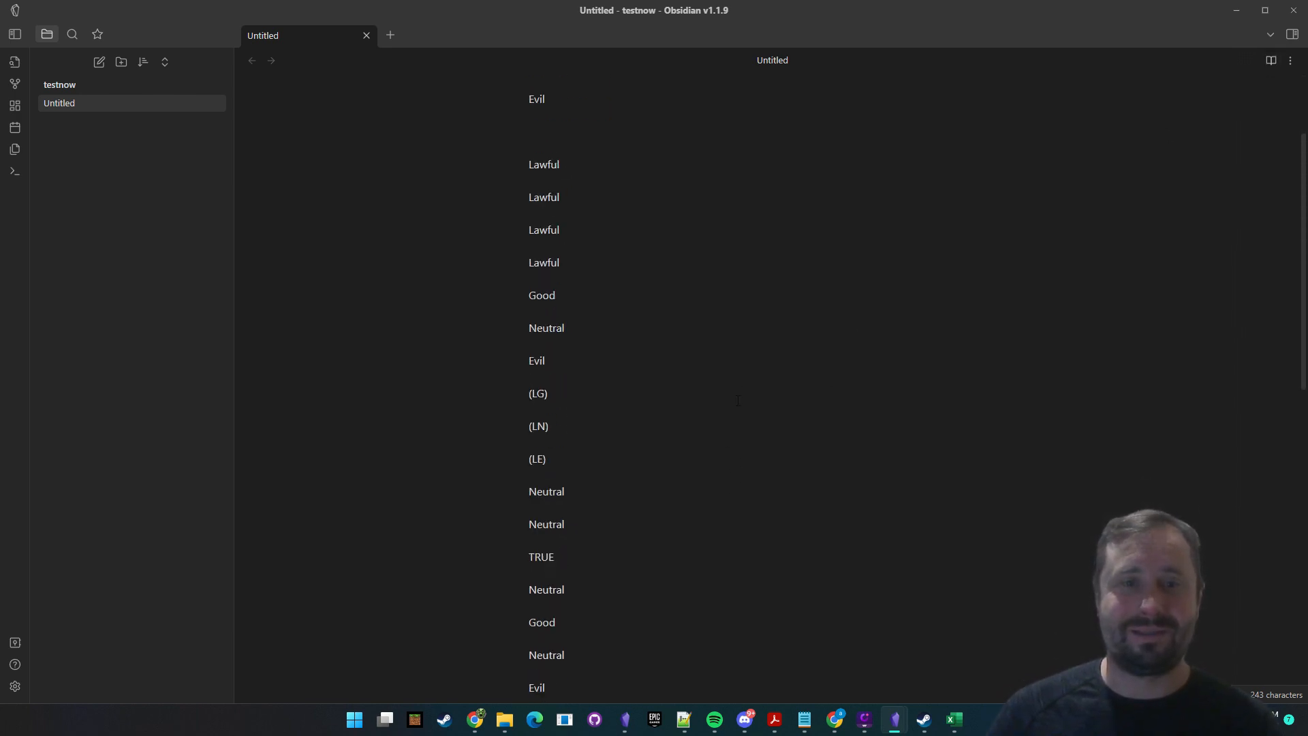
{"action": "scroll", "coordinate": [737, 407], "scroll_direction": "up", "scroll_amount": 9}
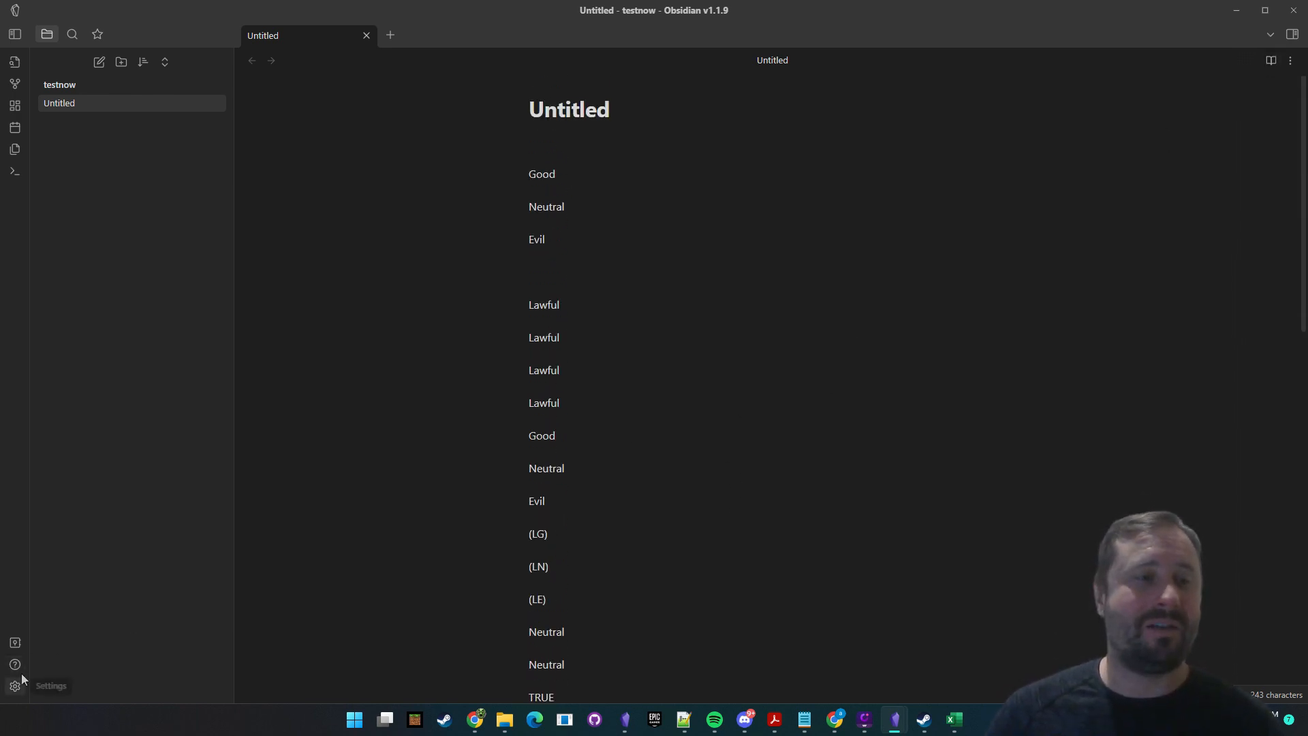
Step: Turn on community plugins in the testnow vault's settings
{"action": "key", "text": "ctrl+comma"}
{"action": "left_click", "coordinate": [353, 217]}
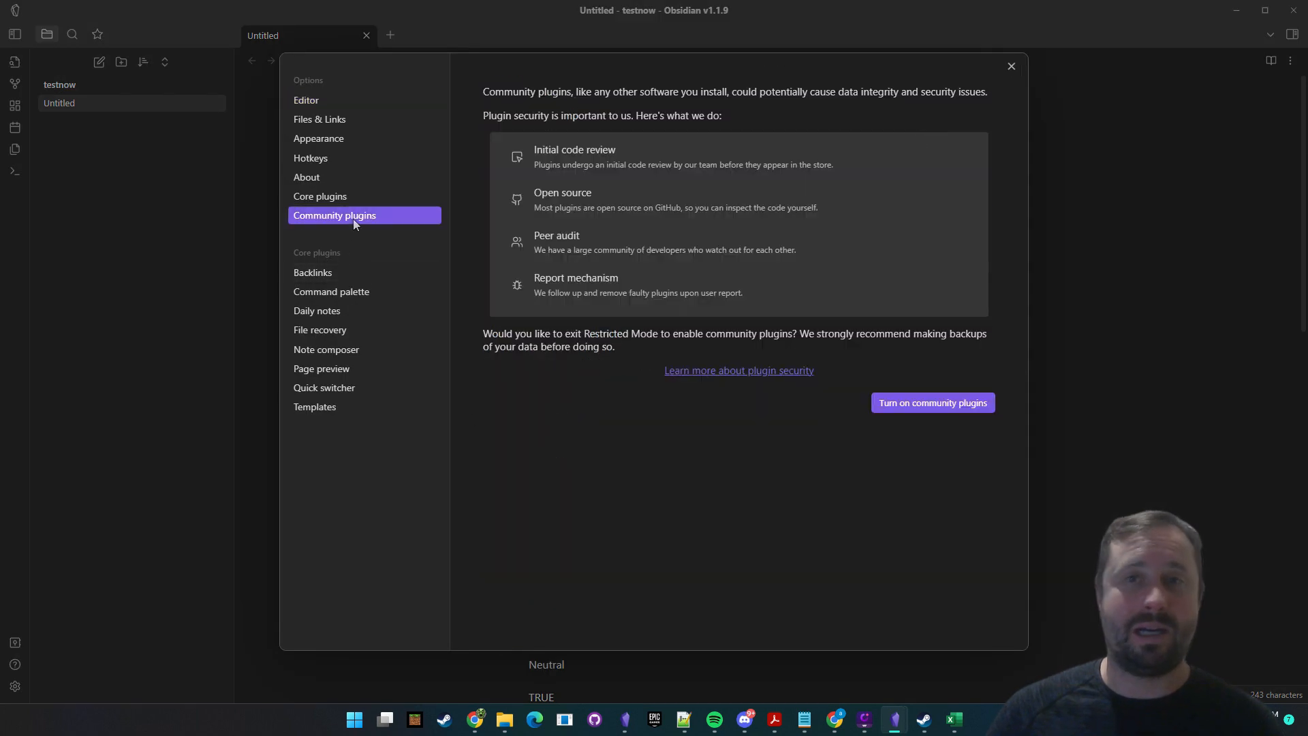
{"action": "left_click", "coordinate": [937, 397]}
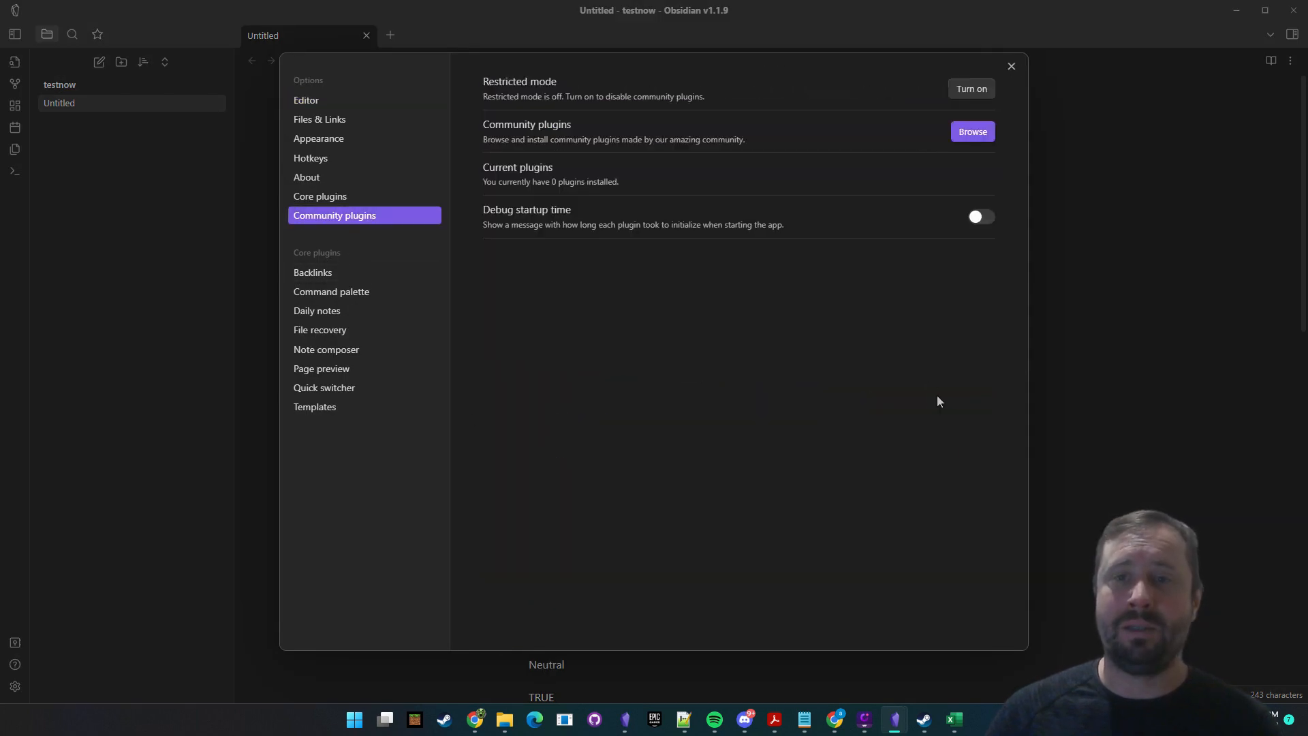
Step: Find the Advanced Tables community plugin by searching for "Advanced", install and enable it, and close the settings
{"action": "left_click", "coordinate": [971, 131]}
{"action": "left_click", "coordinate": [442, 73]}
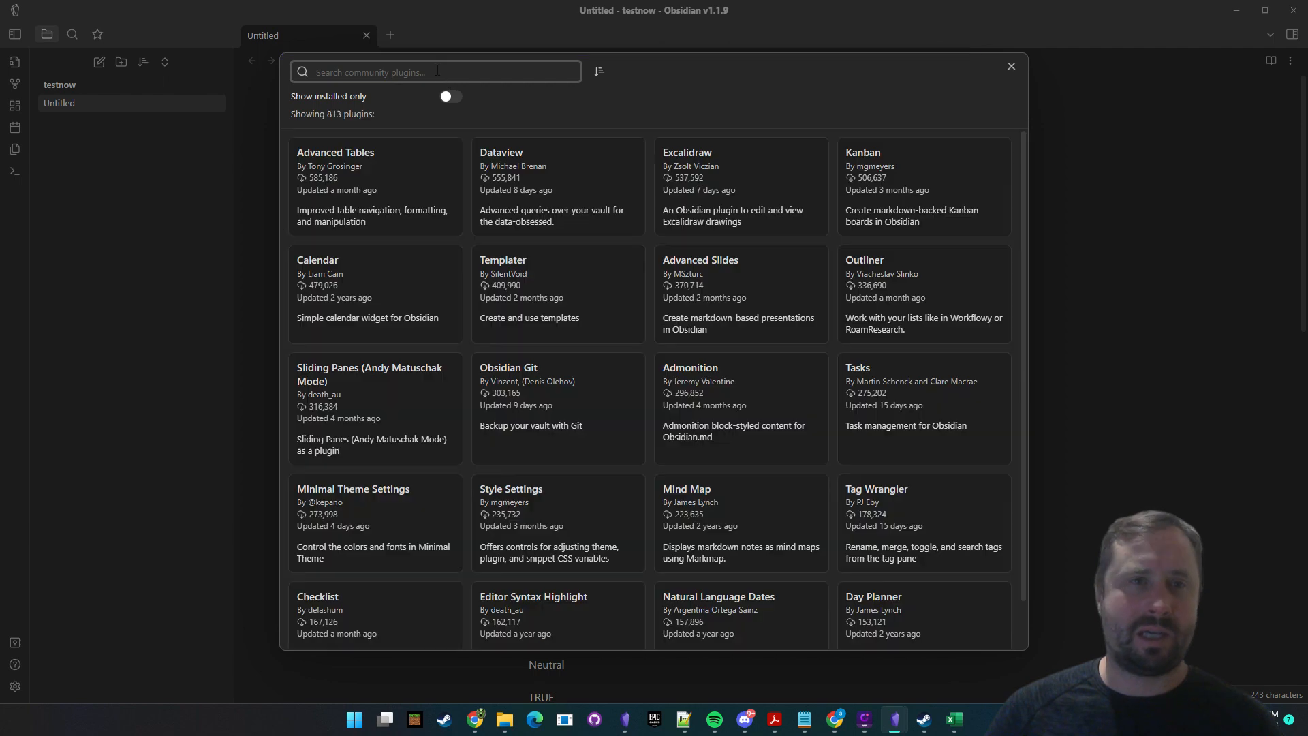
{"action": "type", "text": "Advanced"}
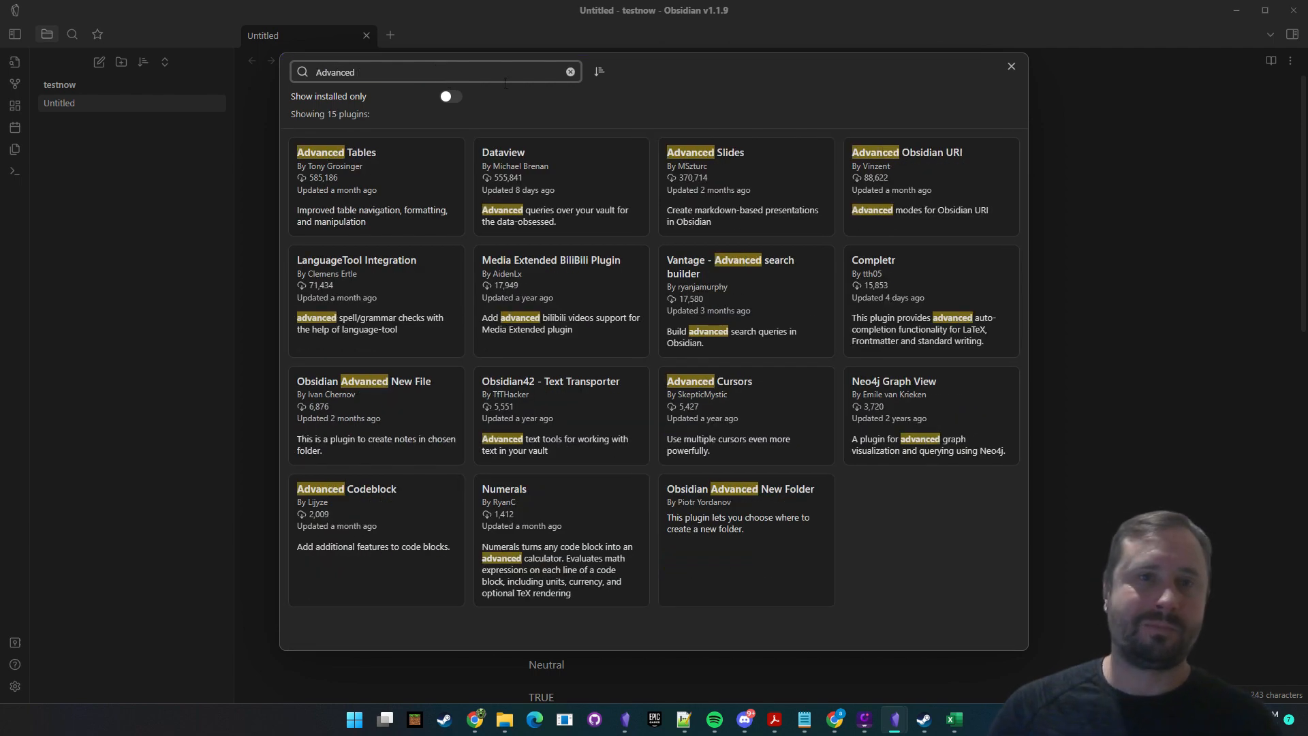
{"action": "left_click", "coordinate": [366, 209]}
{"action": "left_click", "coordinate": [534, 254]}
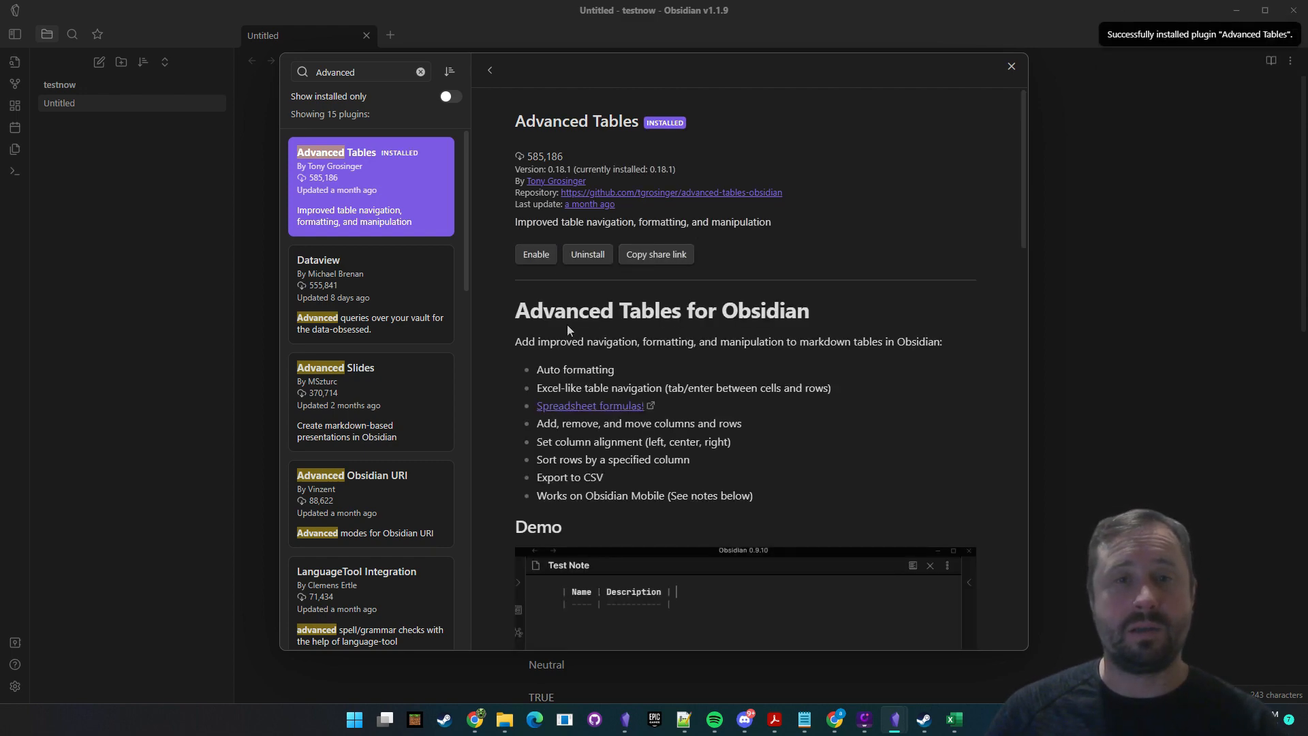
{"action": "left_click", "coordinate": [1011, 66]}
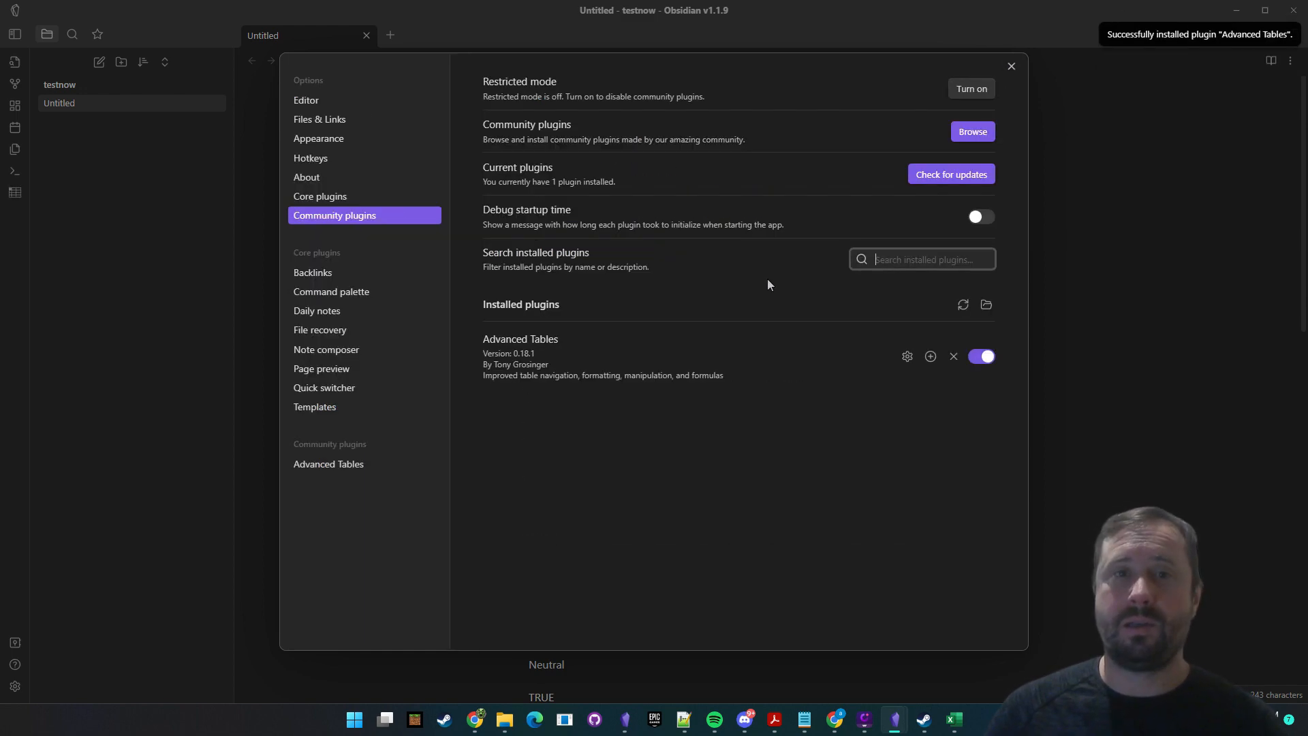
{"action": "left_click", "coordinate": [1124, 405]}
Step: Clear the whole content of the Untitled note and paste the table into it again
{"action": "key", "text": "ctrl+a"}
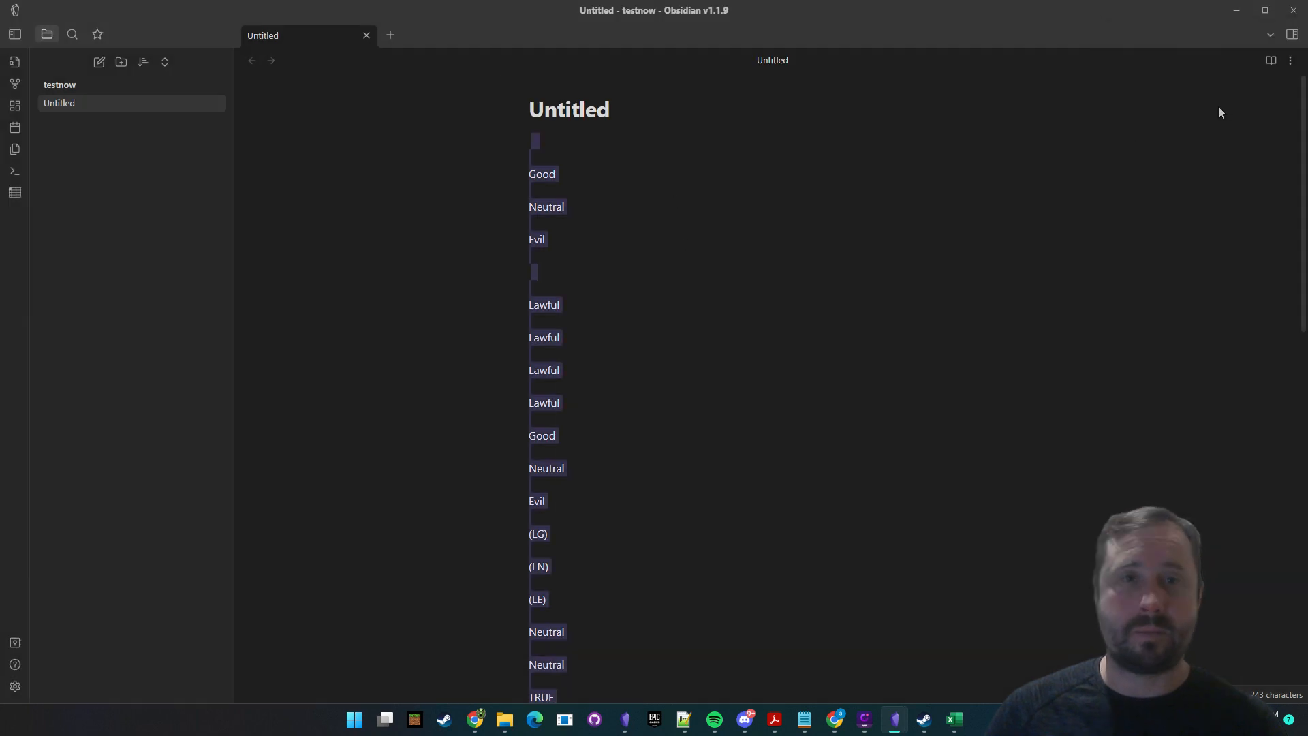
{"action": "key", "text": "ctrl+x"}
{"action": "key", "text": "ctrl+v"}
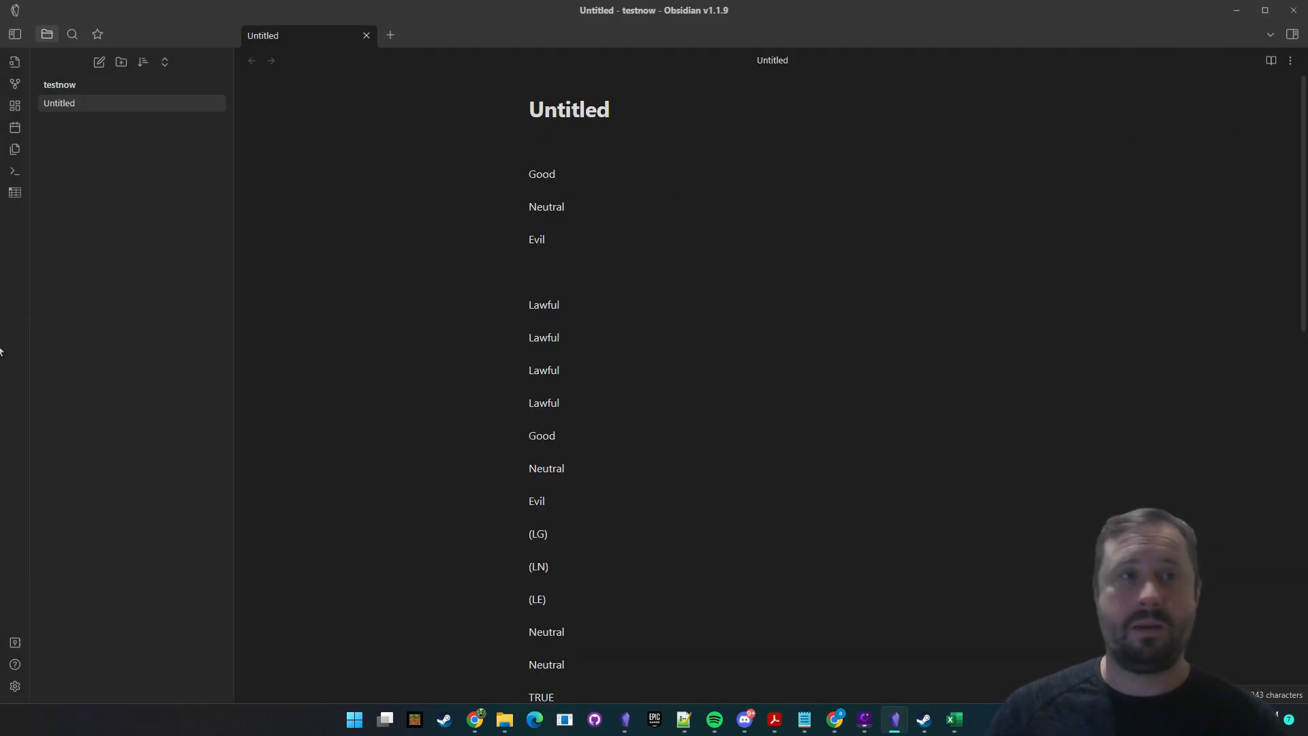
Step: Reload the app without saving
{"action": "left_click", "coordinate": [21, 176]}
{"action": "type", "text": "reload"}
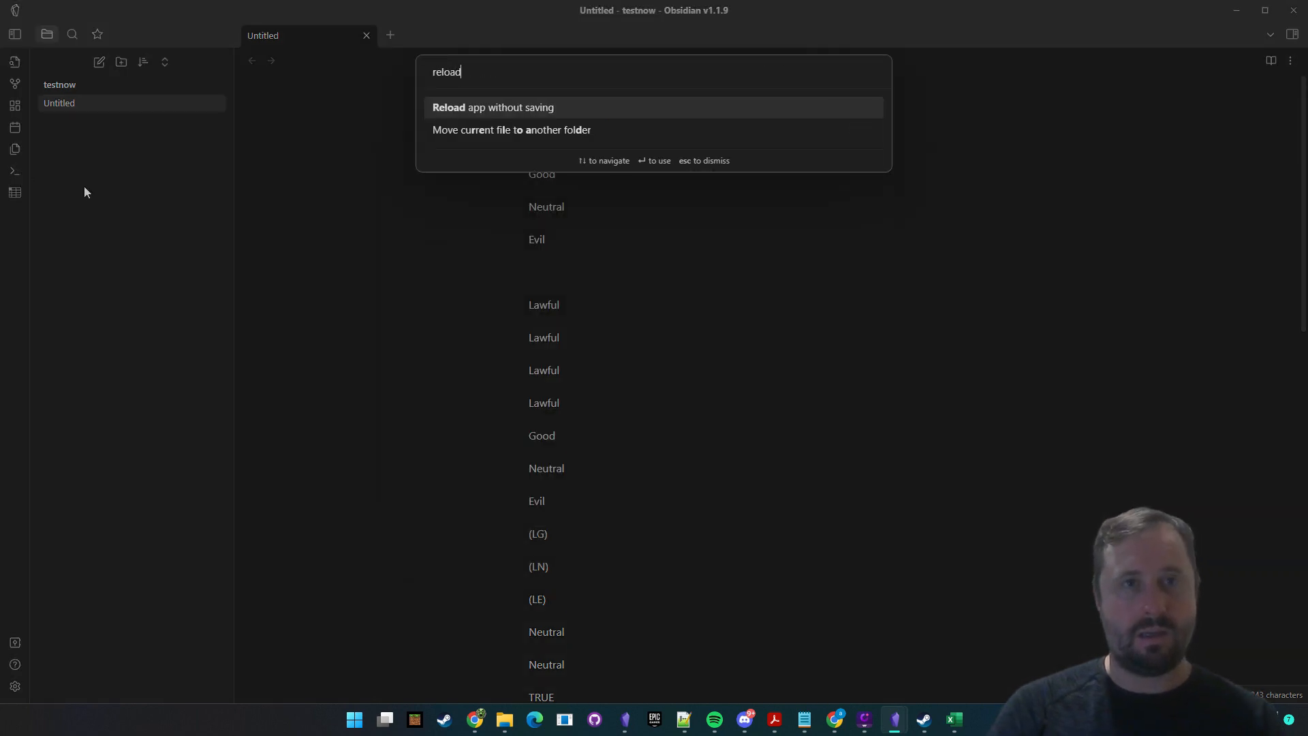
{"action": "key", "text": "Return"}
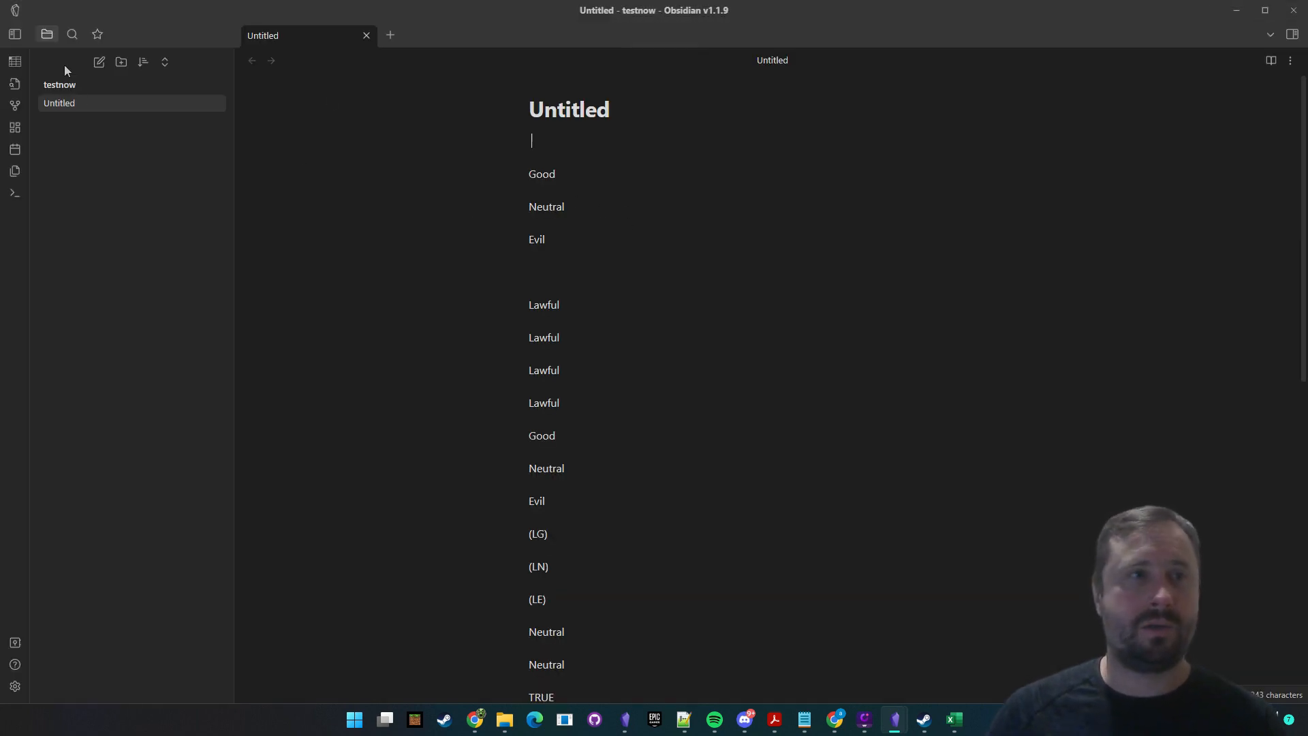
Step: Create another note in the testnow vault and paste the table into its body
{"action": "left_click", "coordinate": [99, 62]}
{"action": "left_click", "coordinate": [683, 204]}
{"action": "key", "text": "ctrl+v"}
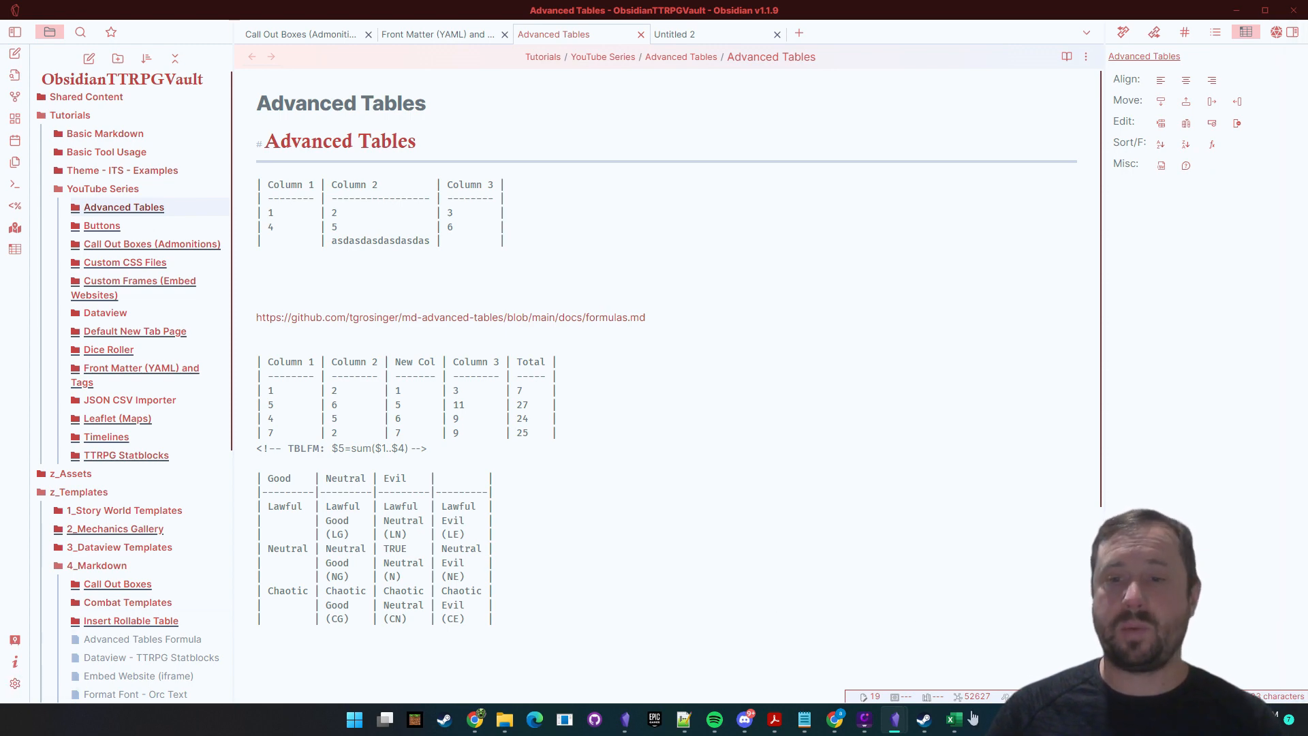
Step: Look through ObsidianTTRPGVault's installed community plugins in the settings, down to Excel to Markdown Table, and return to the start of the list
{"action": "left_click", "coordinate": [15, 683]}
{"action": "scroll", "coordinate": [708, 294], "scroll_direction": "down", "scroll_amount": 1}
{"action": "scroll", "coordinate": [709, 295], "scroll_direction": "down", "scroll_amount": 2}
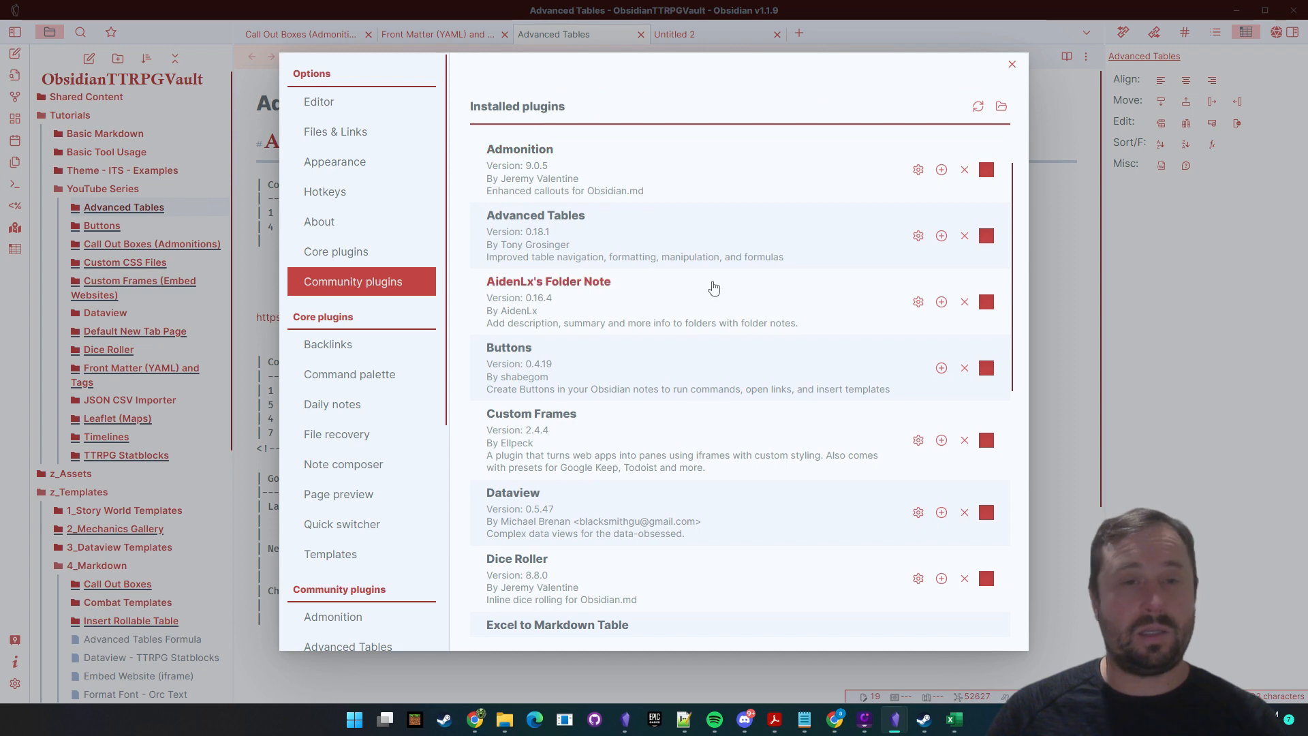
{"action": "scroll", "coordinate": [768, 360], "scroll_direction": "down", "scroll_amount": 5}
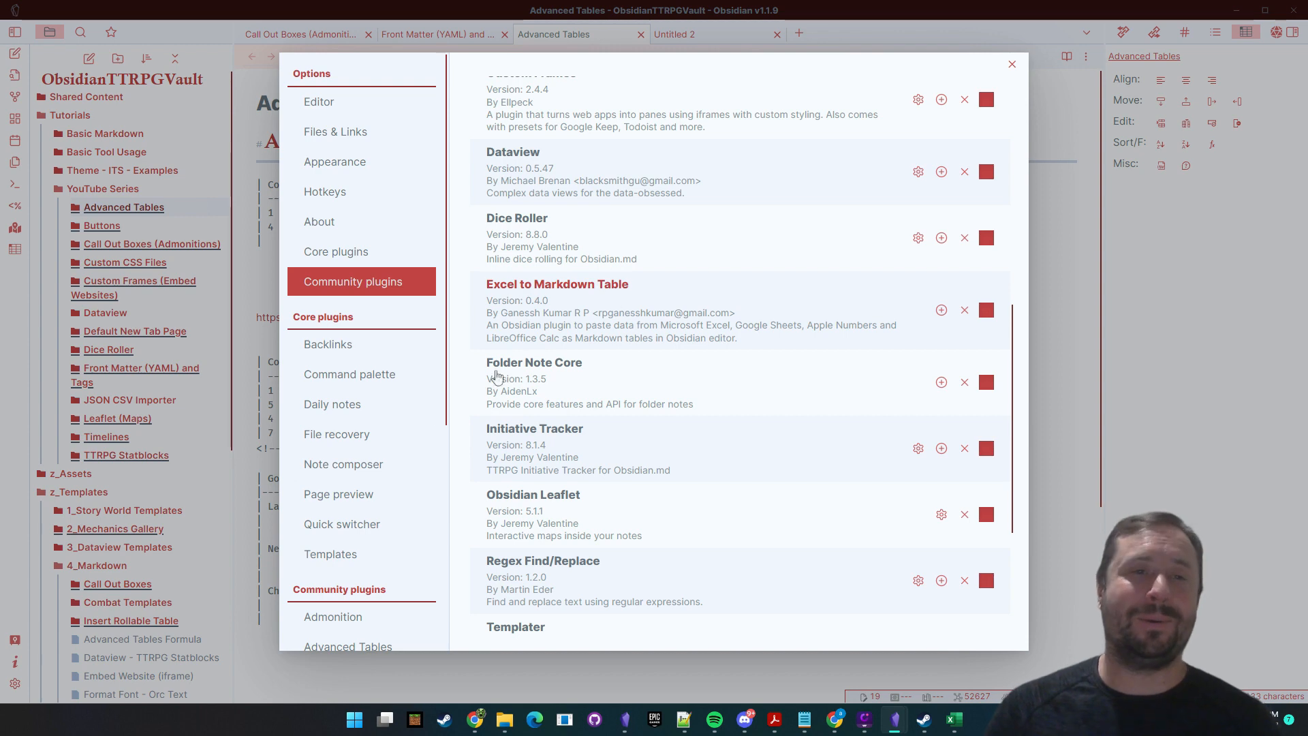
{"action": "scroll", "coordinate": [394, 323], "scroll_direction": "down", "scroll_amount": 2}
{"action": "scroll", "coordinate": [394, 322], "scroll_direction": "up", "scroll_amount": 1}
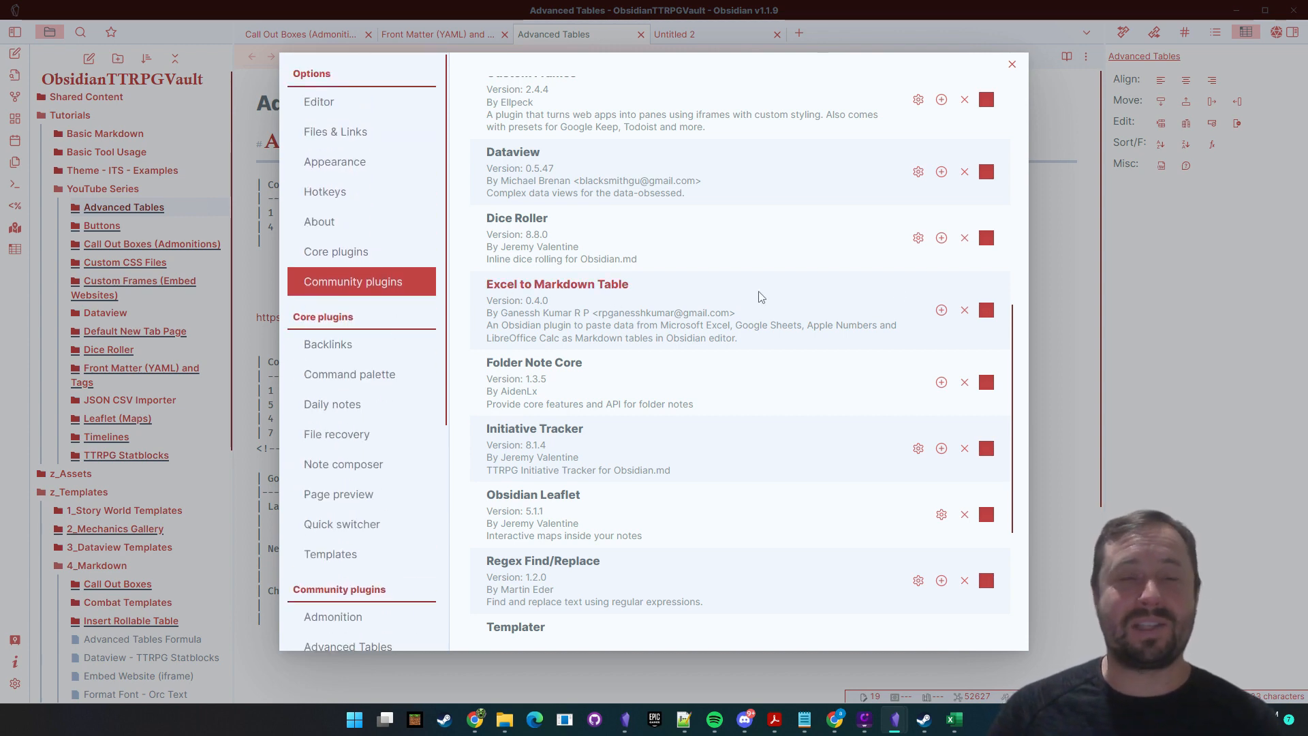
{"action": "scroll", "coordinate": [781, 291], "scroll_direction": "up", "scroll_amount": 8}
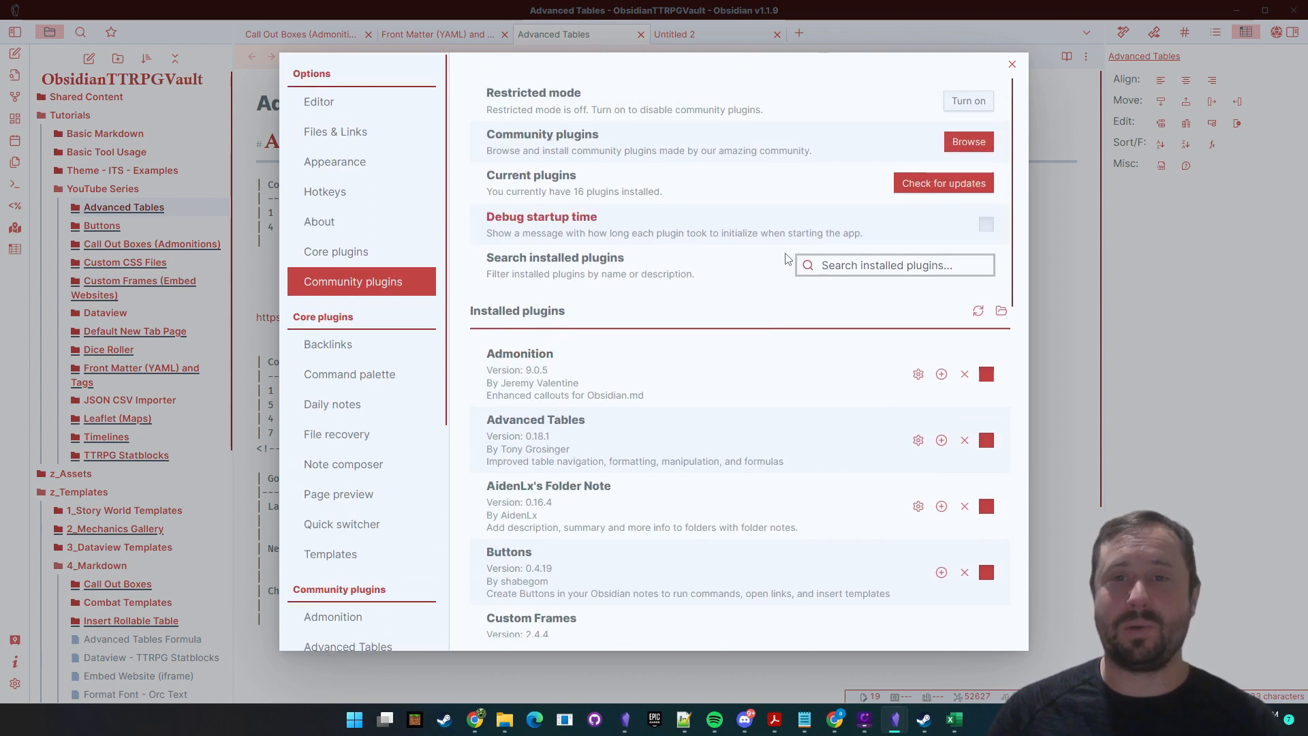
Step: Search the community plugin catalogue for "Excel to M" and open the Excel to Markdown Table page
{"action": "left_click", "coordinate": [967, 143]}
{"action": "left_click", "coordinate": [412, 71]}
{"action": "type", "text": "Excel to M"}
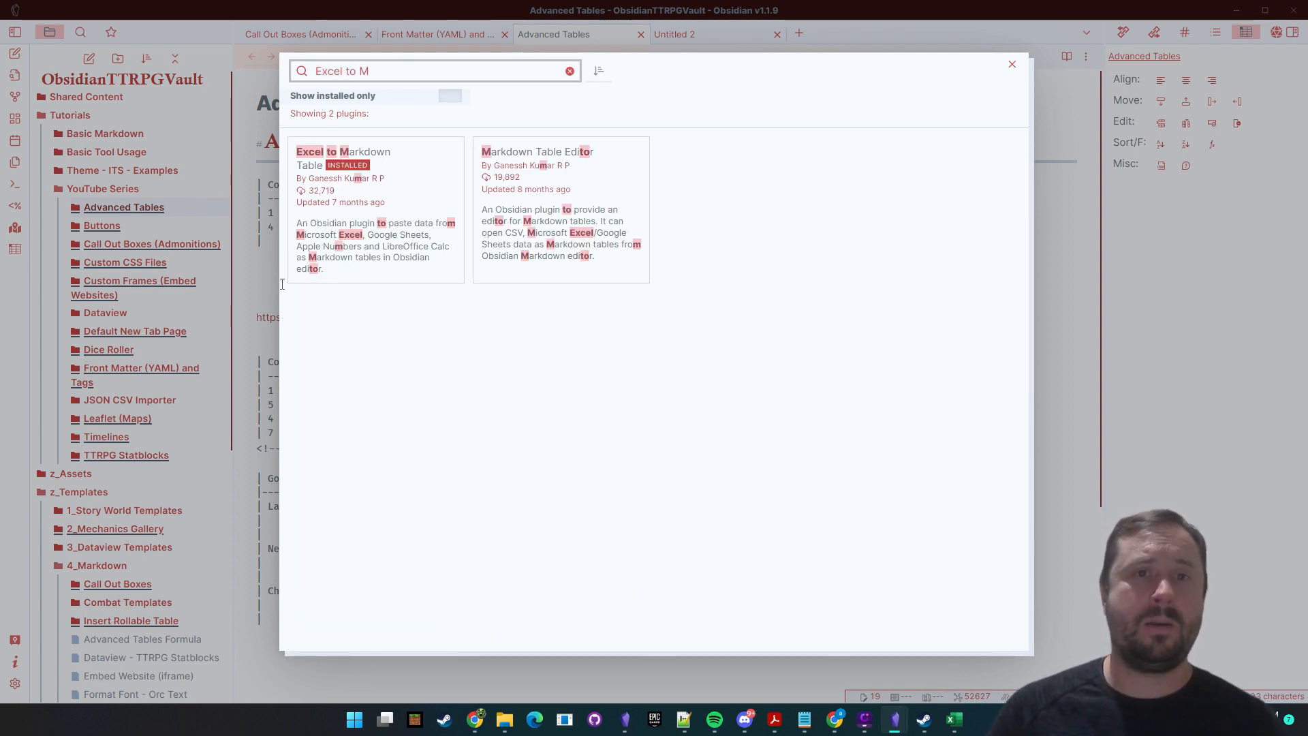
{"action": "left_click", "coordinate": [422, 200]}
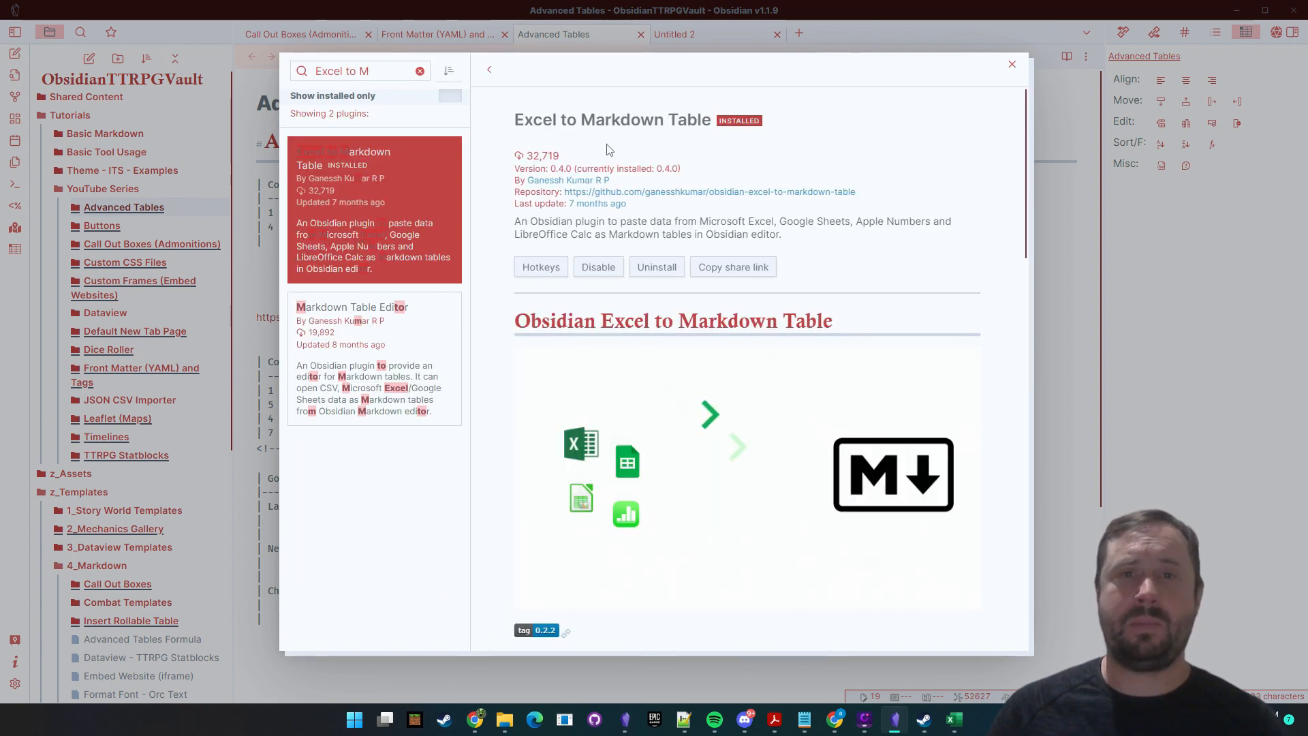
Step: Read the Excel to Markdown Table page, including its demo and paste methods, and close the plugin browser and settings
{"action": "scroll", "coordinate": [850, 284], "scroll_direction": "down", "scroll_amount": 2}
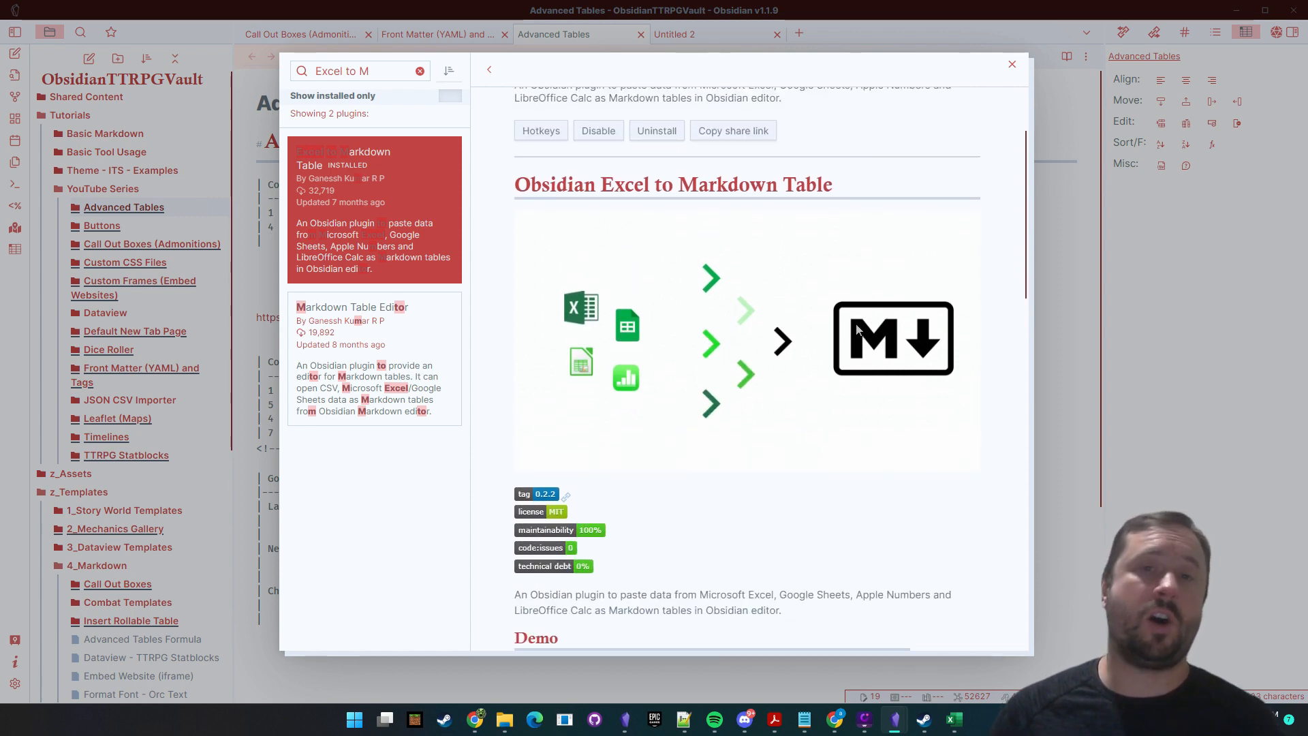
{"action": "scroll", "coordinate": [856, 330], "scroll_direction": "down", "scroll_amount": 8}
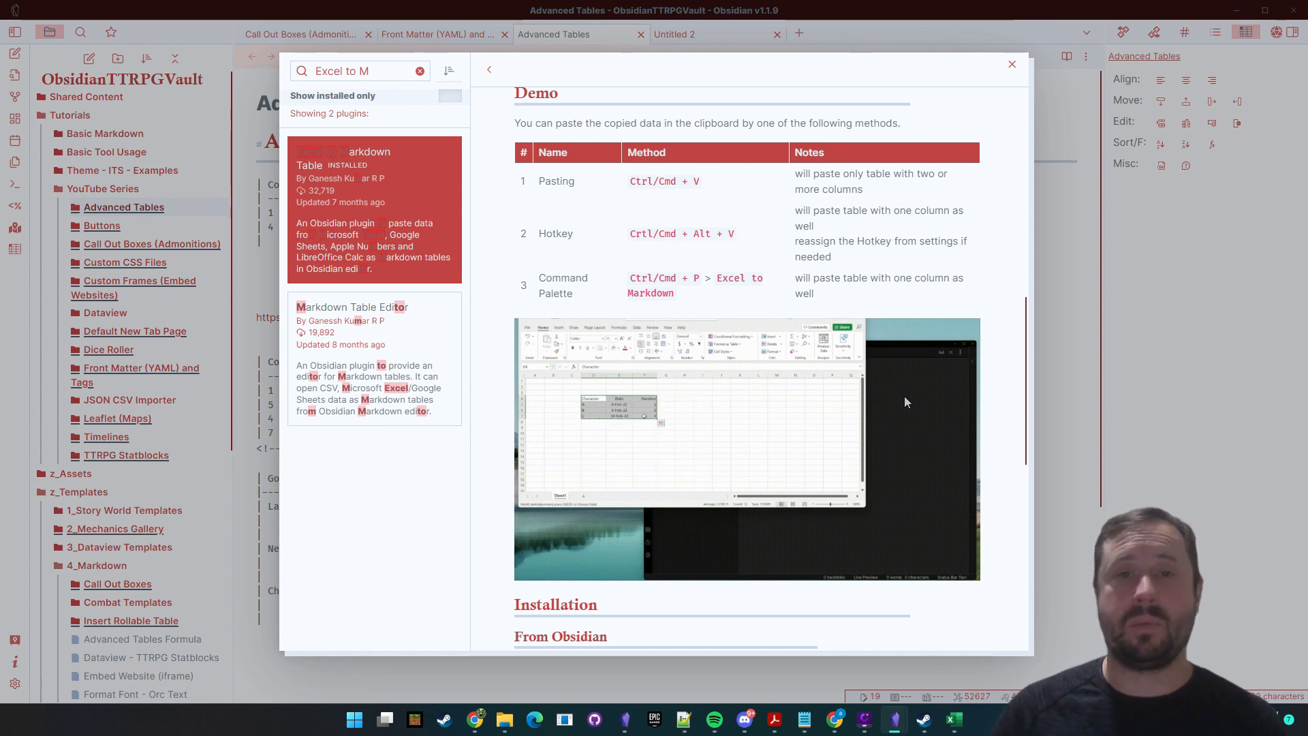
{"action": "scroll", "coordinate": [650, 276], "scroll_direction": "down", "scroll_amount": 6}
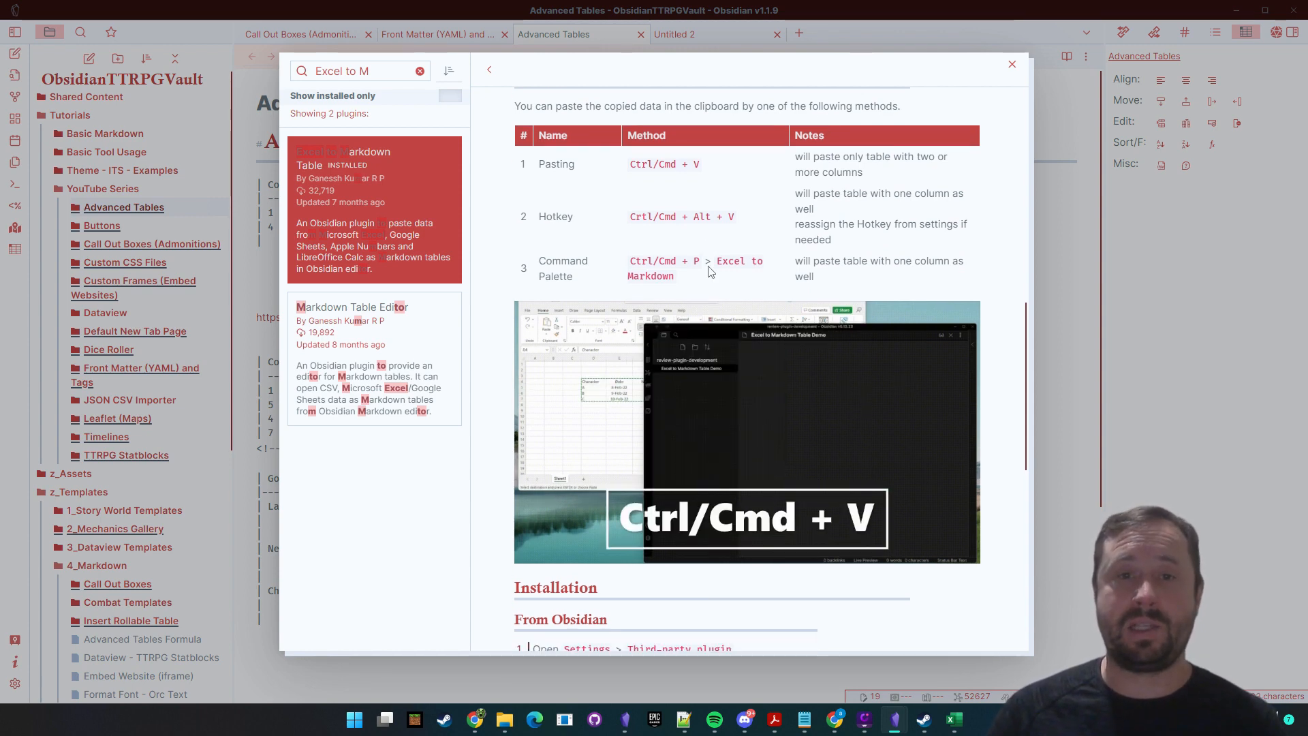
{"action": "scroll", "coordinate": [752, 319], "scroll_direction": "up", "scroll_amount": 15}
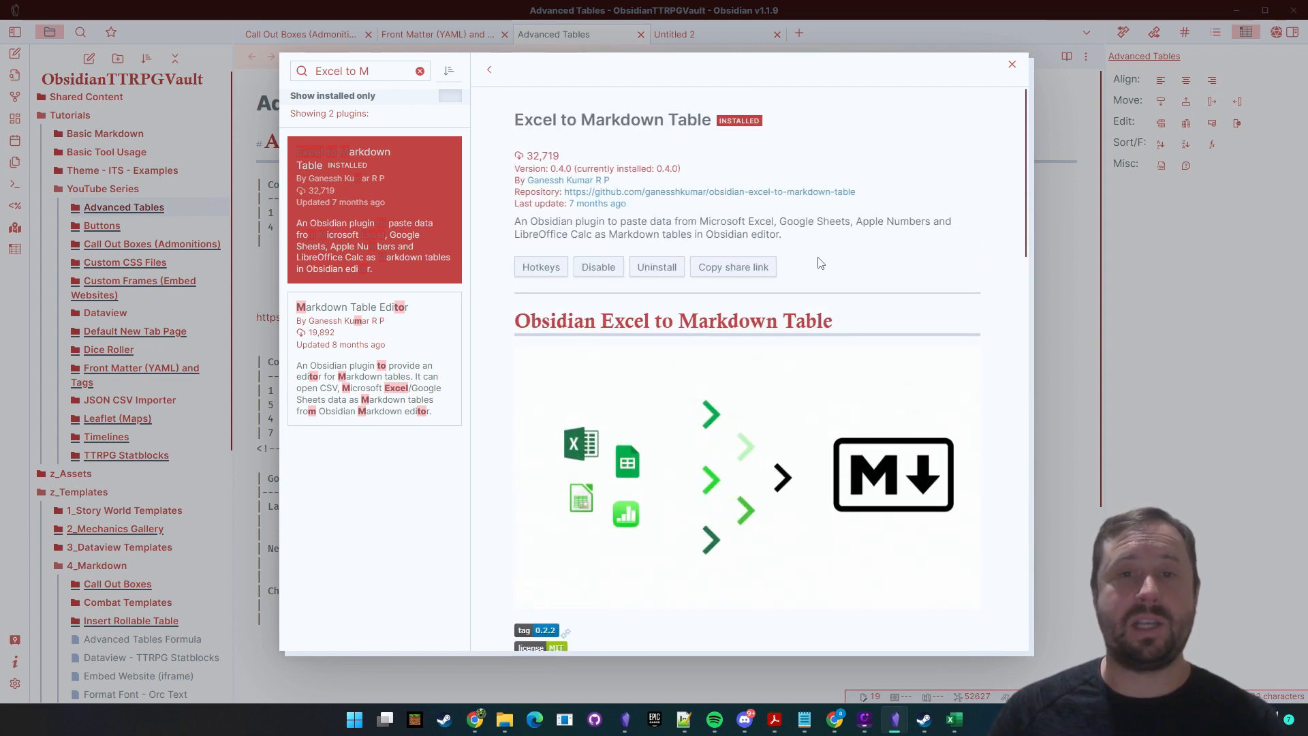
{"action": "left_click", "coordinate": [1012, 65]}
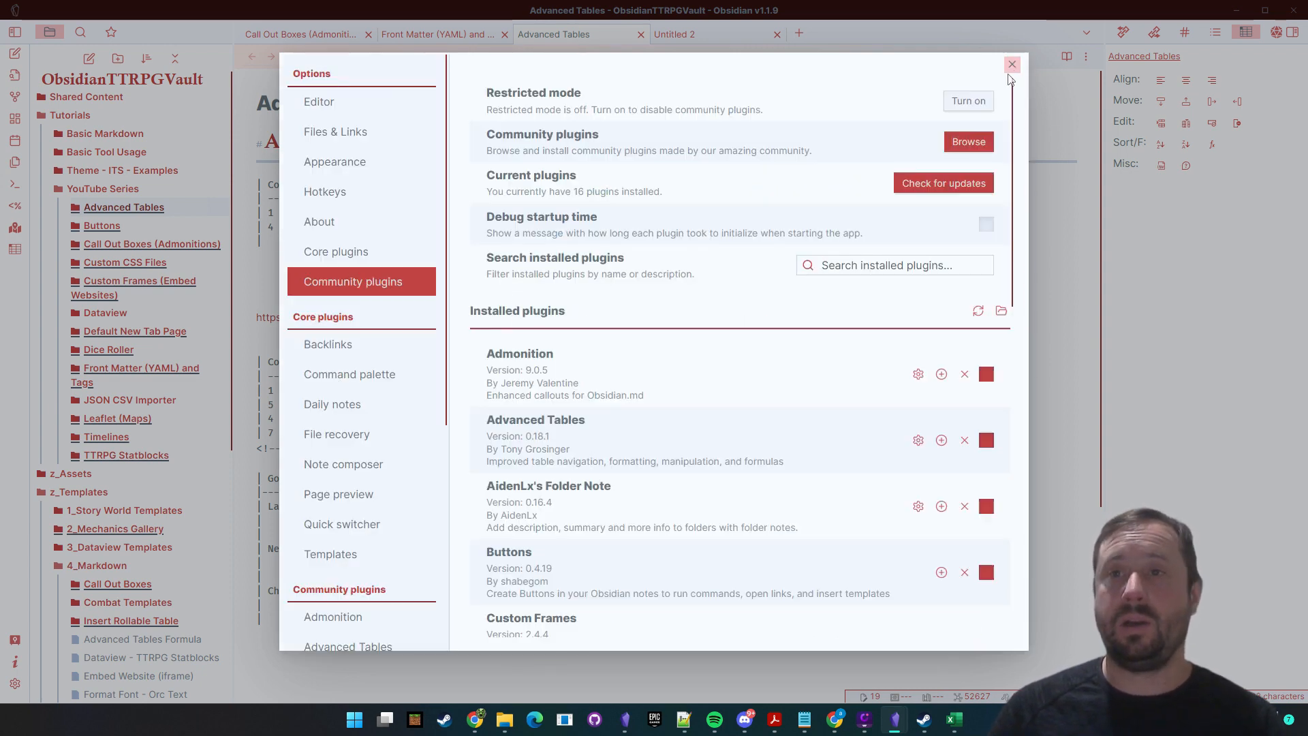
{"action": "left_click", "coordinate": [1012, 63]}
Step: Switch to Excel and enter the headers COL1 and COl2 in cells C23 and D23 of Sheet1
{"action": "left_click", "coordinate": [955, 720]}
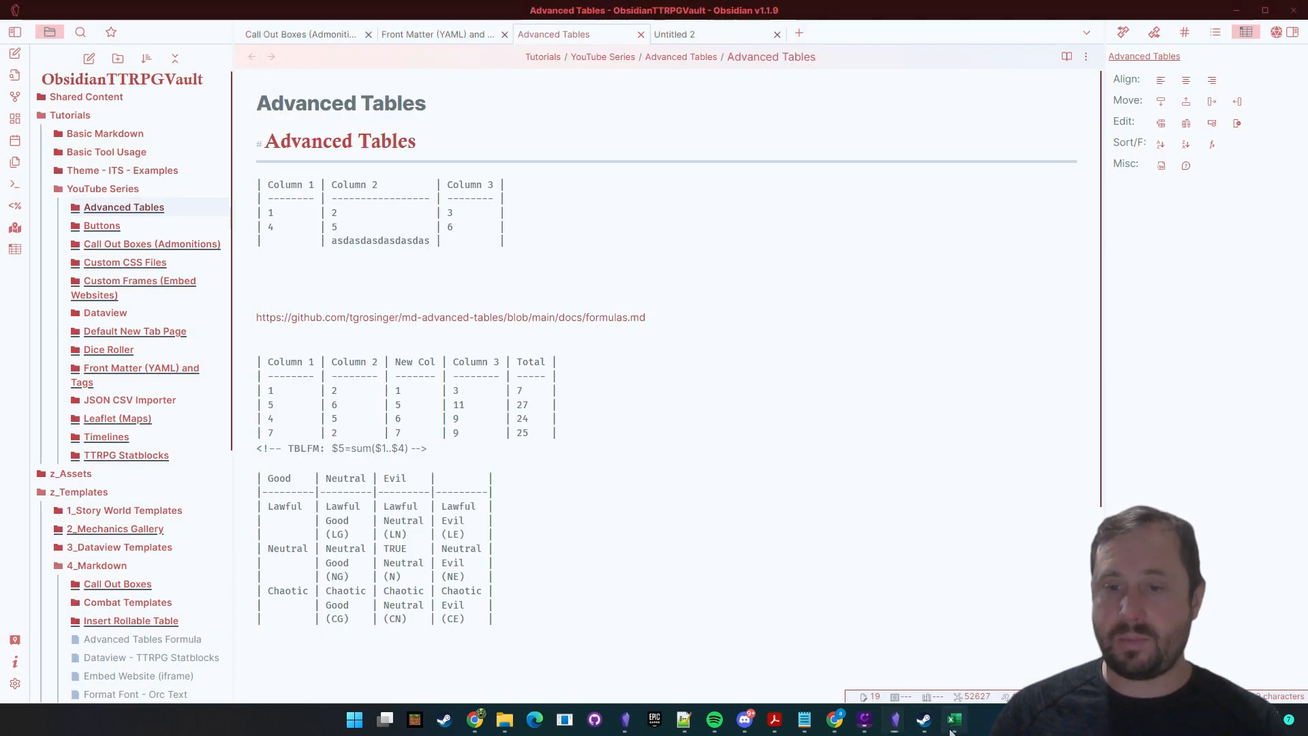
{"action": "scroll", "coordinate": [549, 484], "scroll_direction": "down", "scroll_amount": 4}
{"action": "scroll", "coordinate": [548, 484], "scroll_direction": "down", "scroll_amount": 1}
{"action": "left_click", "coordinate": [307, 252]}
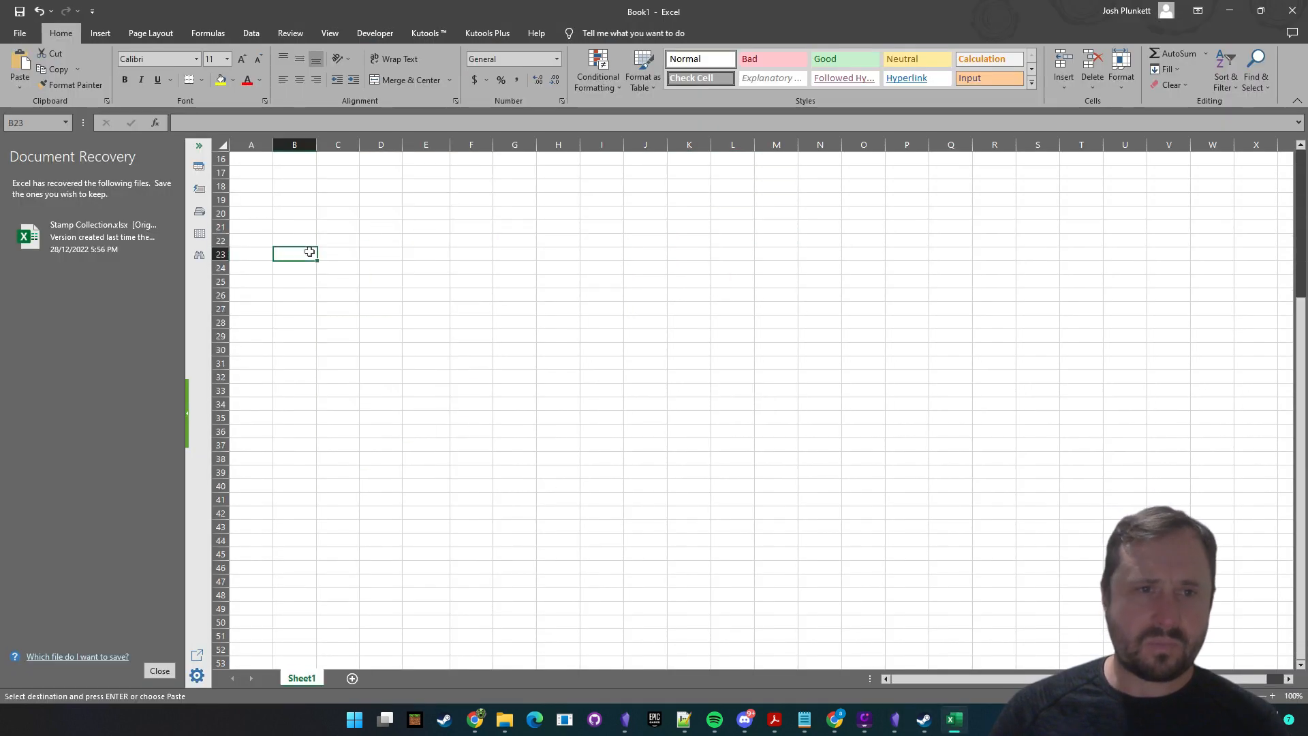
{"action": "key", "text": "Right"}
{"action": "type", "text": "COL"}
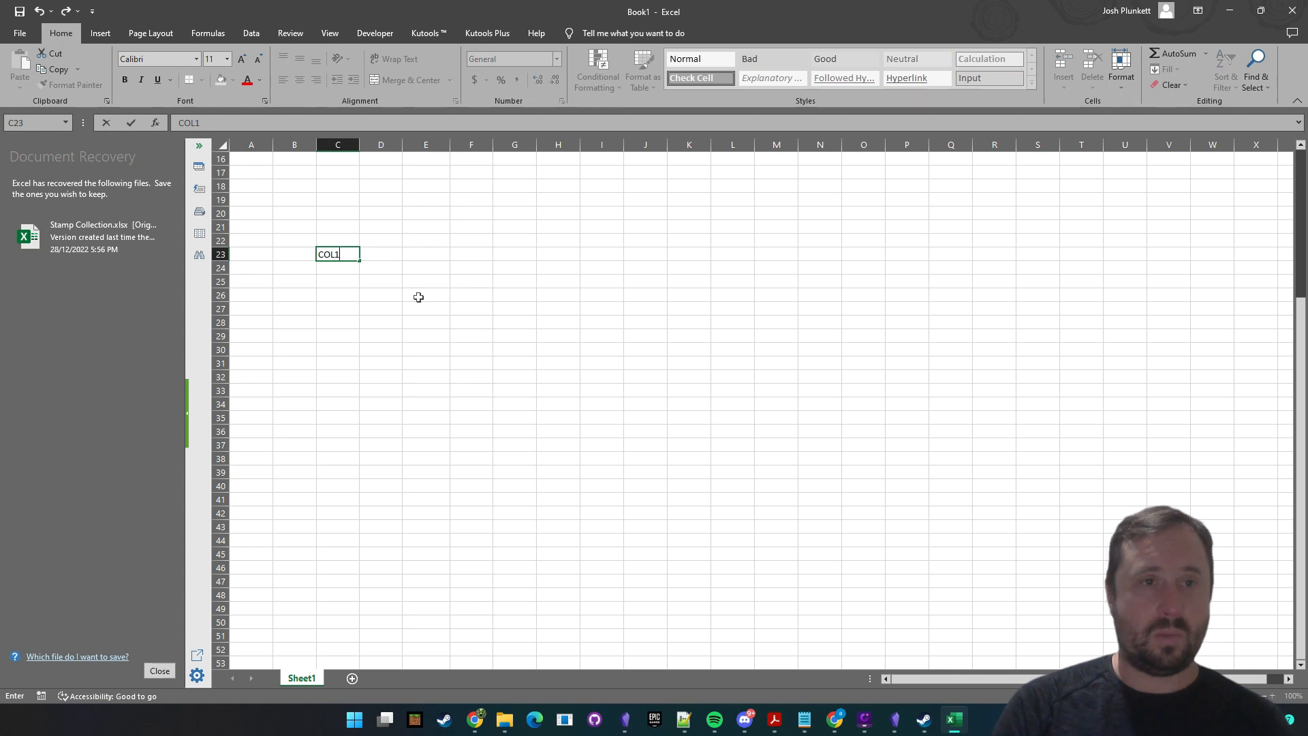
{"action": "key", "text": "Right"}
{"action": "type", "text": "CPO"}
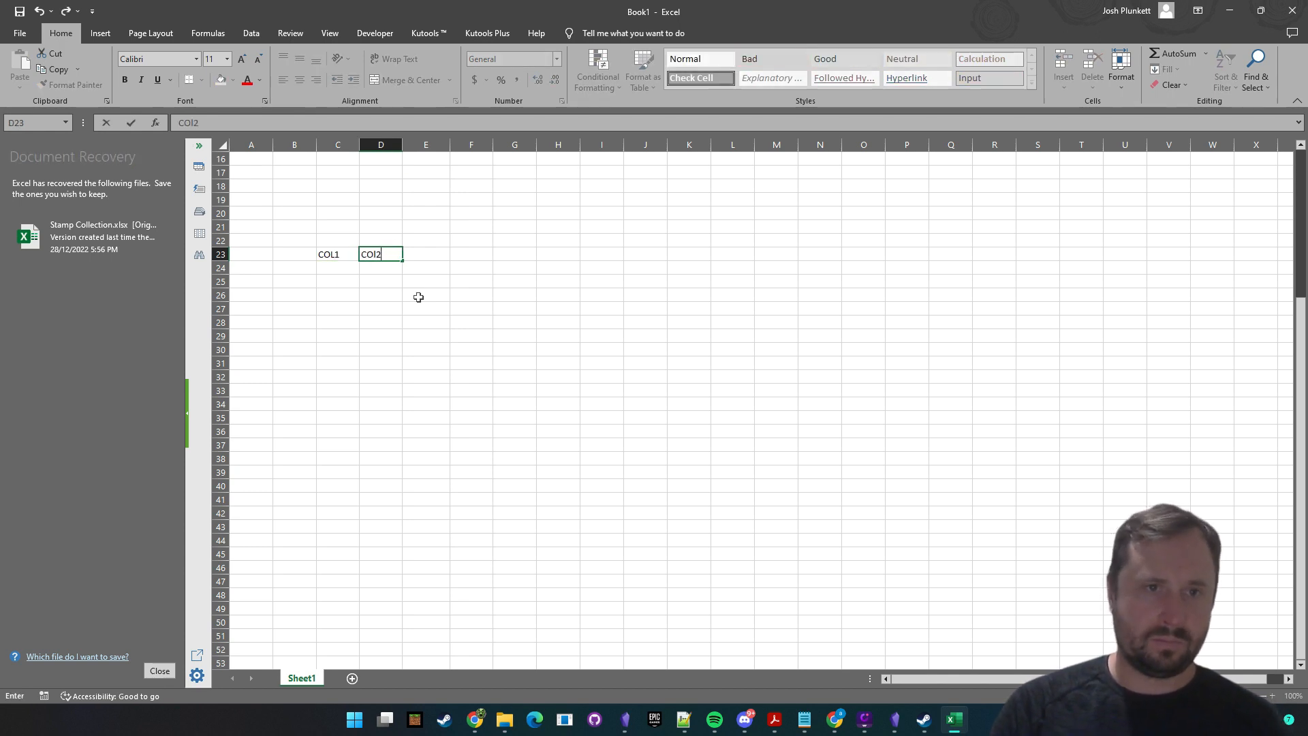
{"action": "key", "text": "Return"}
Step: Fill the two rows below the headers with 1 and 2 in row 24 and 4 and 5 in row 25
{"action": "type", "text": "1"}
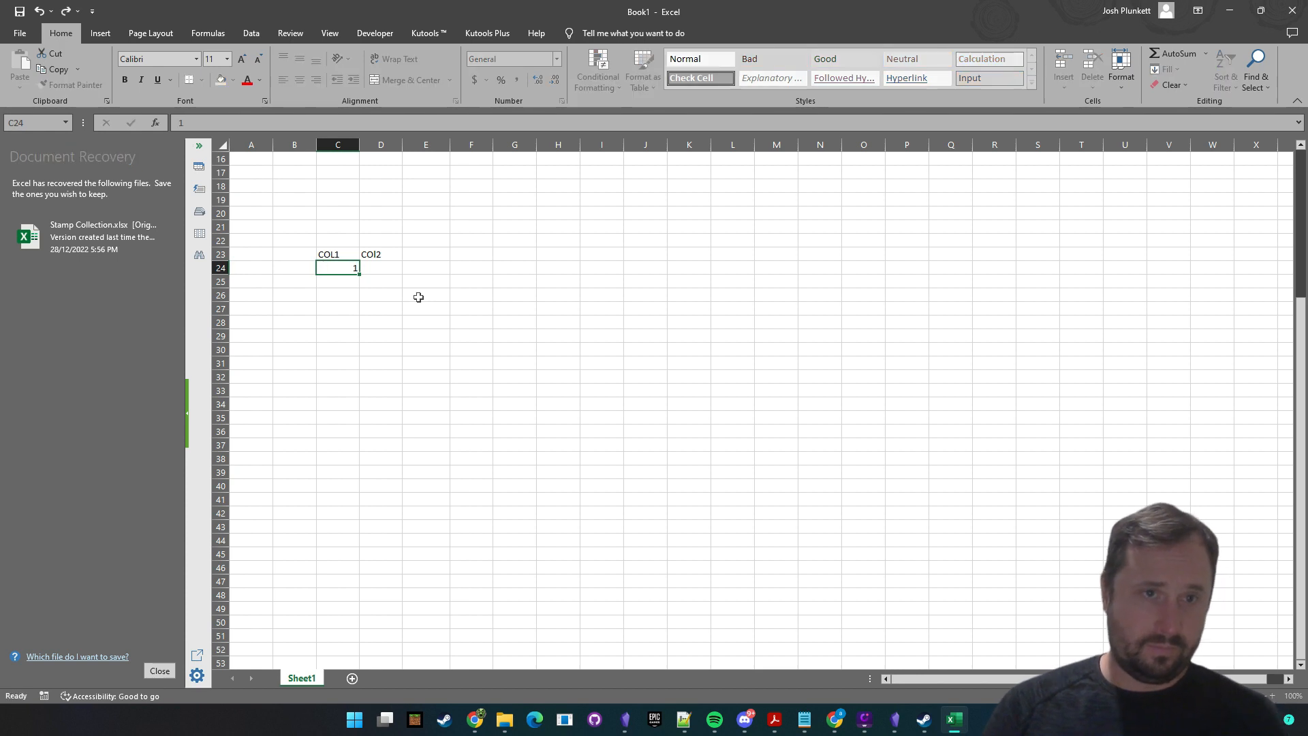
{"action": "key", "text": "Tab"}
{"action": "type", "text": "2"}
{"action": "key", "text": "Return"}
{"action": "type", "text": "4"}
{"action": "key", "text": "Tab"}
{"action": "type", "text": "5"}
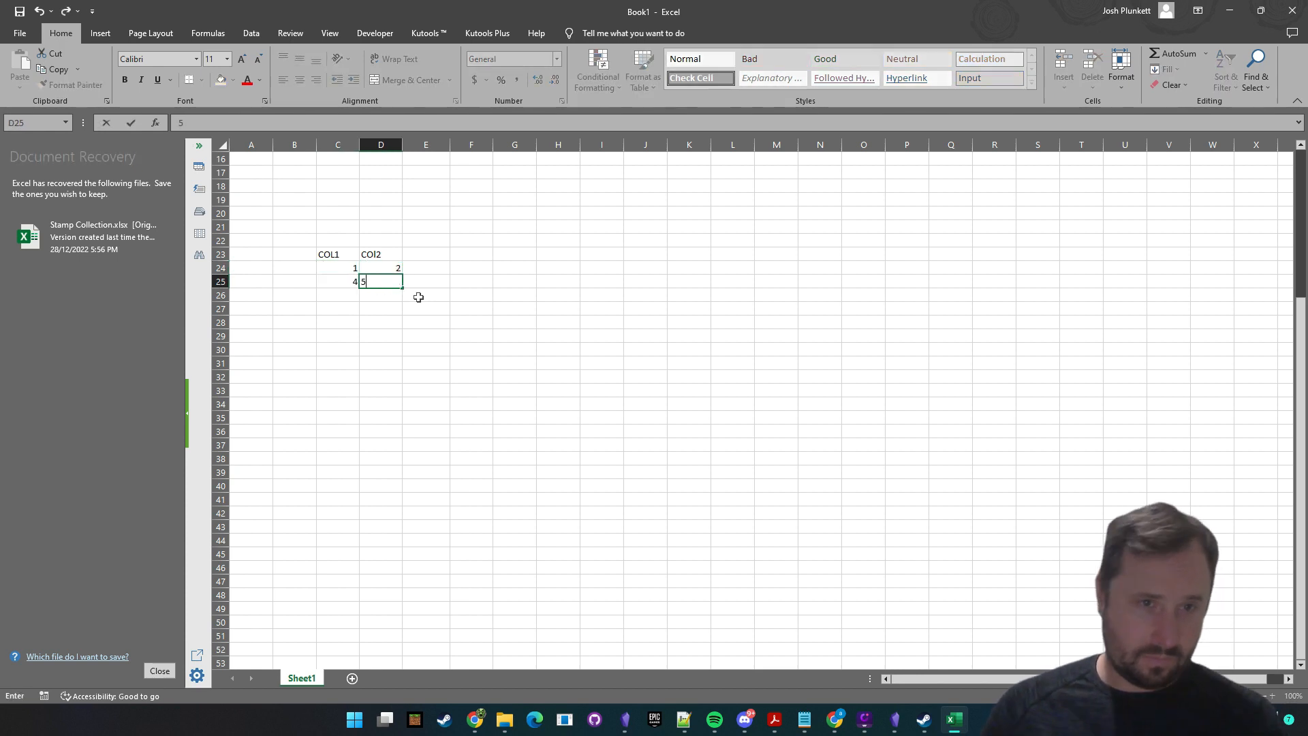
{"action": "key", "text": "Tab"}
Step: Copy the small table C23:D25 from Excel and paste it over the alignment table in Obsidian's Advanced Tables note
{"action": "left_click", "coordinate": [749, 286]}
{"action": "left_click_drag", "start_coordinate": [340, 261], "coordinate": [391, 278]}
{"action": "key", "text": "ctrl+c"}
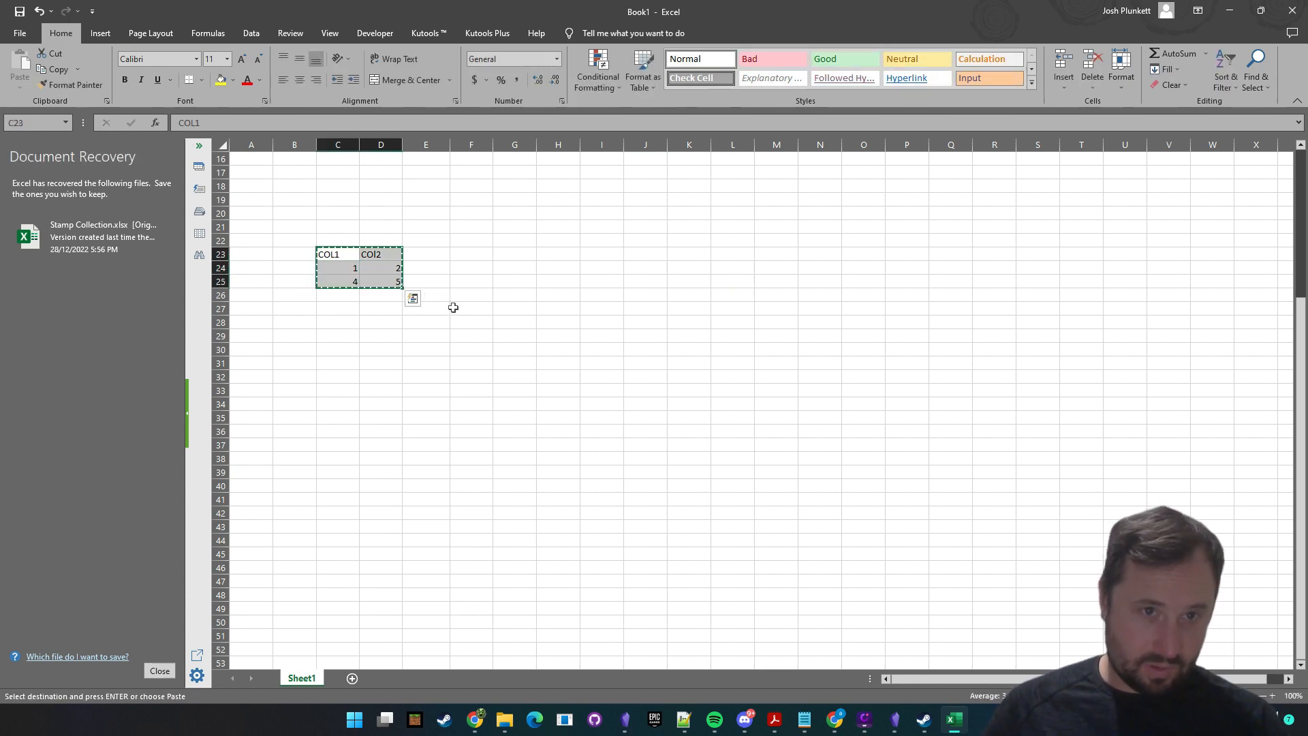
{"action": "left_click", "coordinate": [514, 390]}
{"action": "mouse_move", "coordinate": [894, 719]}
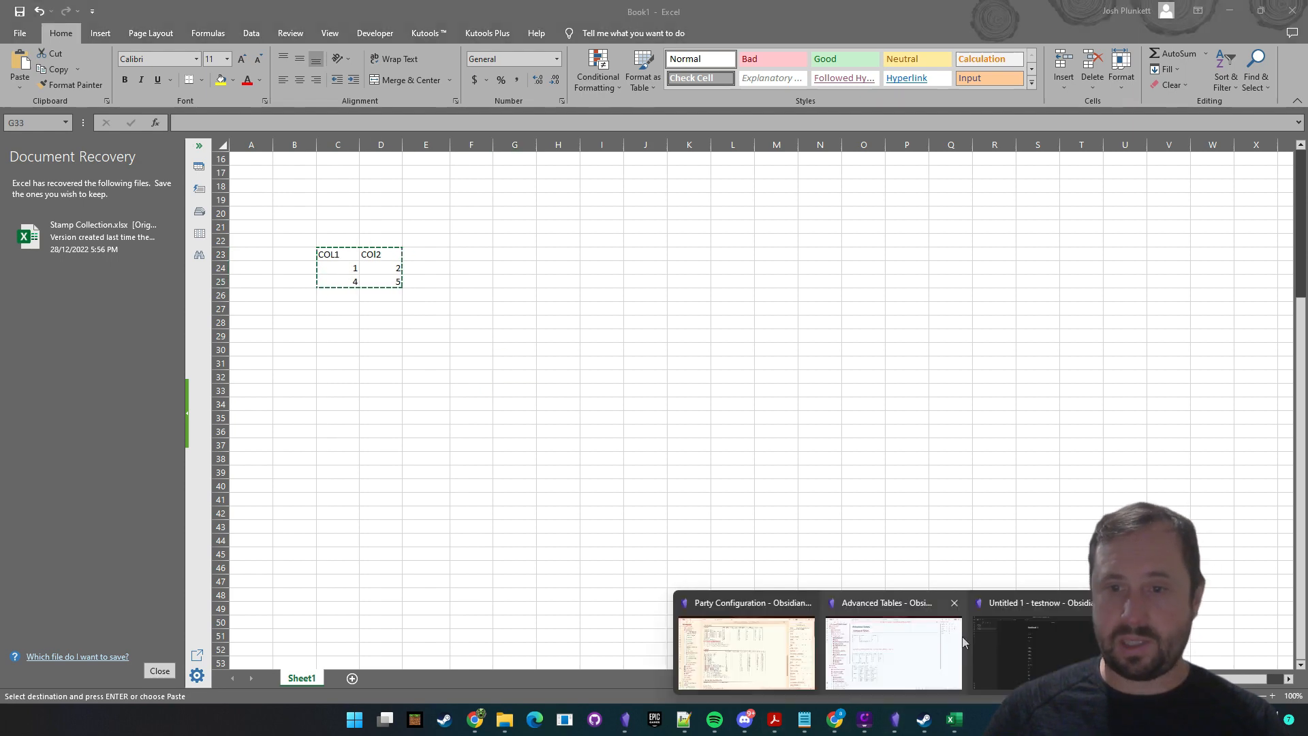
{"action": "left_click", "coordinate": [909, 647]}
{"action": "left_click_drag", "start_coordinate": [572, 618], "coordinate": [257, 475]}
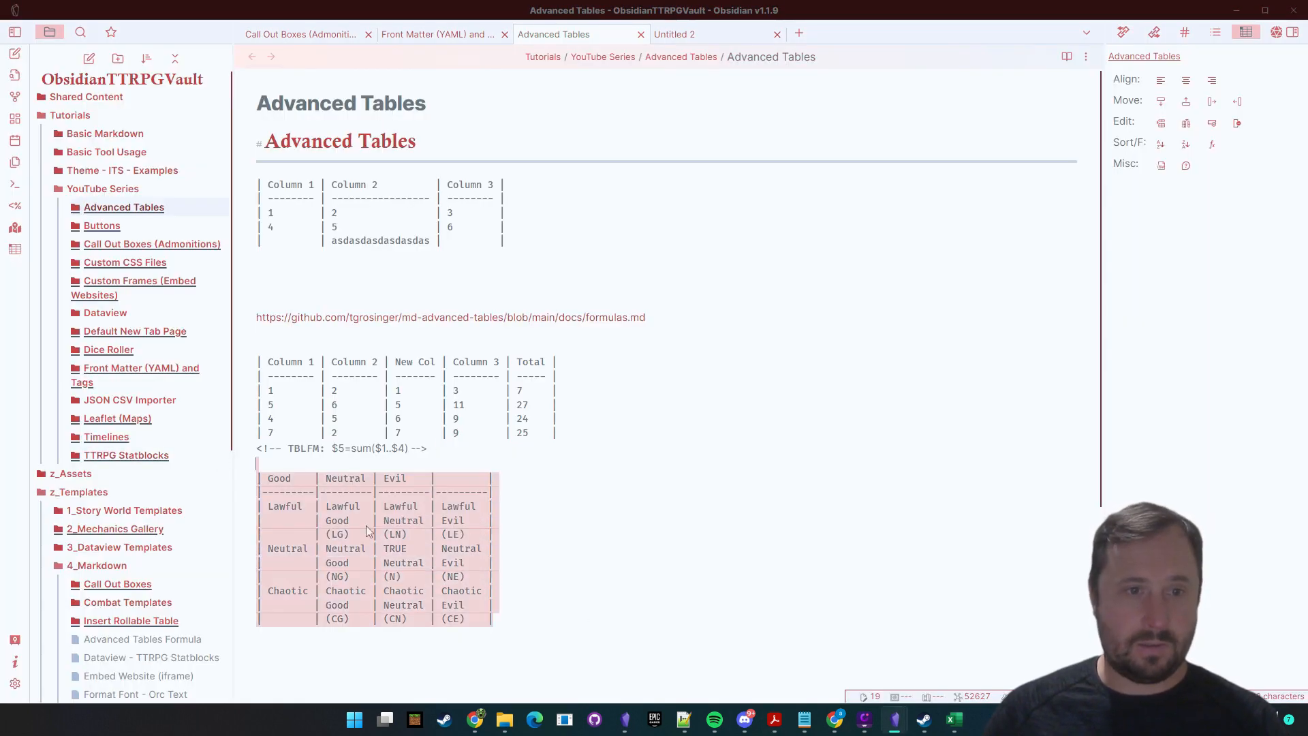
{"action": "key", "text": "ctrl+v"}
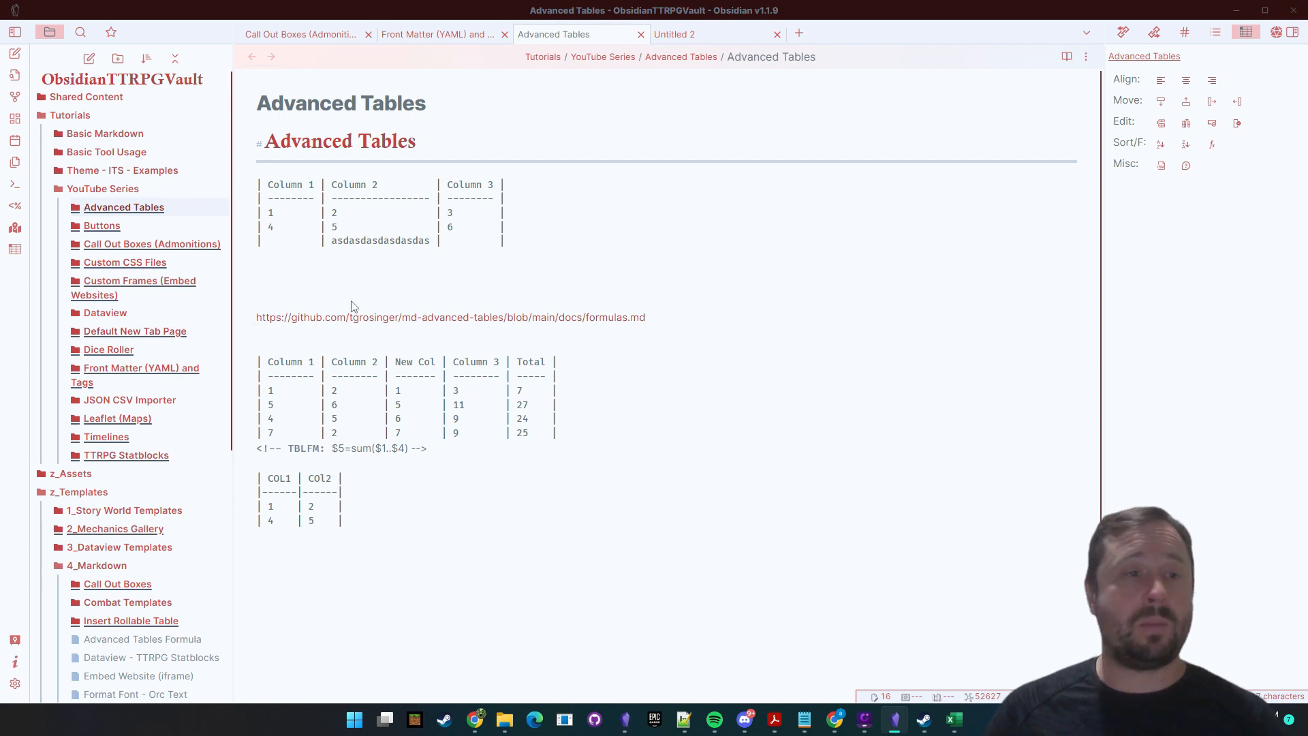
Step: Check the Excel to Markdown Table entry among the installed plugins, then append "+ Excel to Markdown Table" to the Advanced Tables heading
{"action": "left_click", "coordinate": [14, 682]}
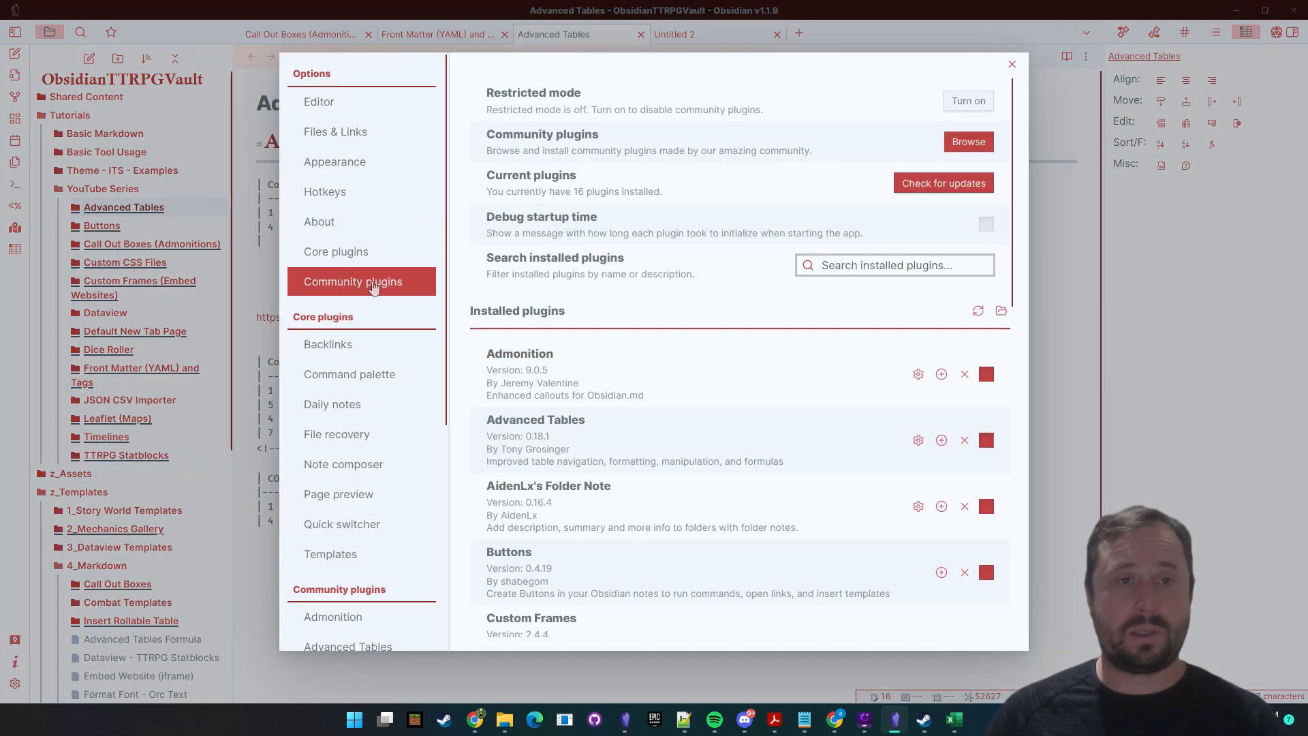
{"action": "scroll", "coordinate": [749, 313], "scroll_direction": "down", "scroll_amount": 5}
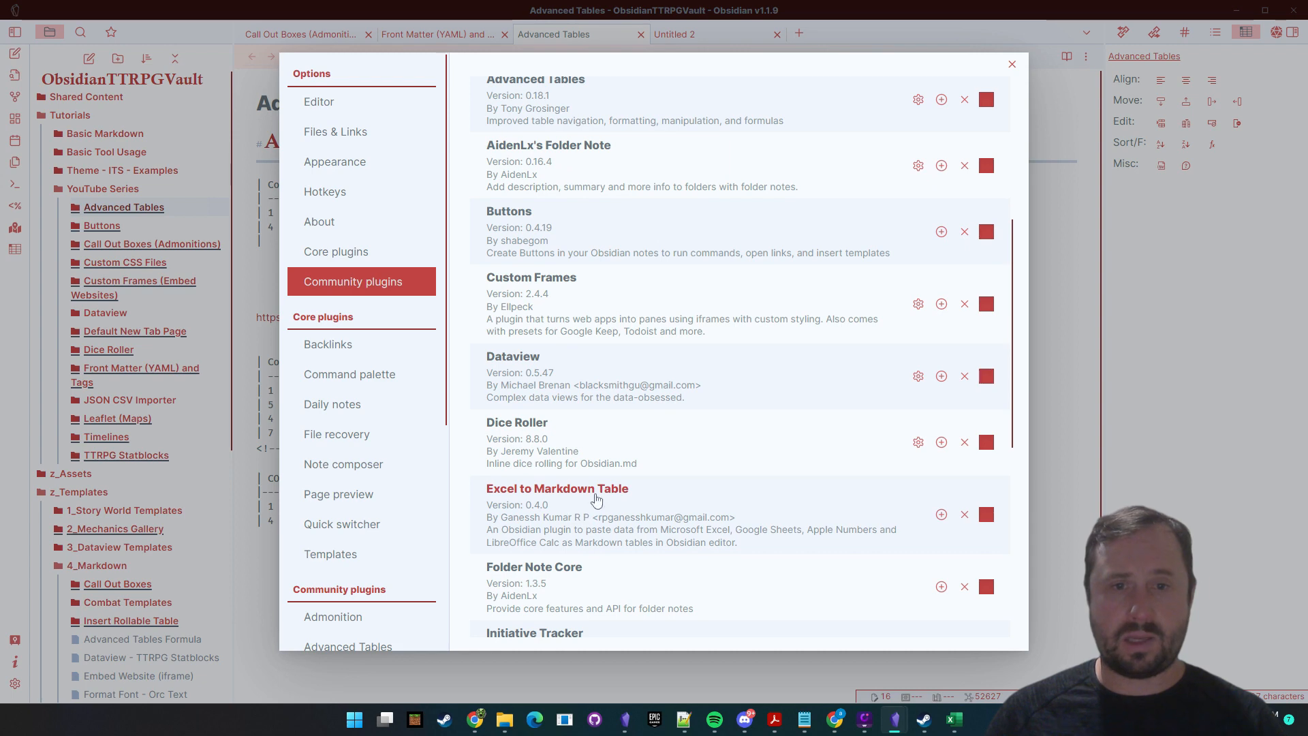
{"action": "left_click", "coordinate": [1109, 285]}
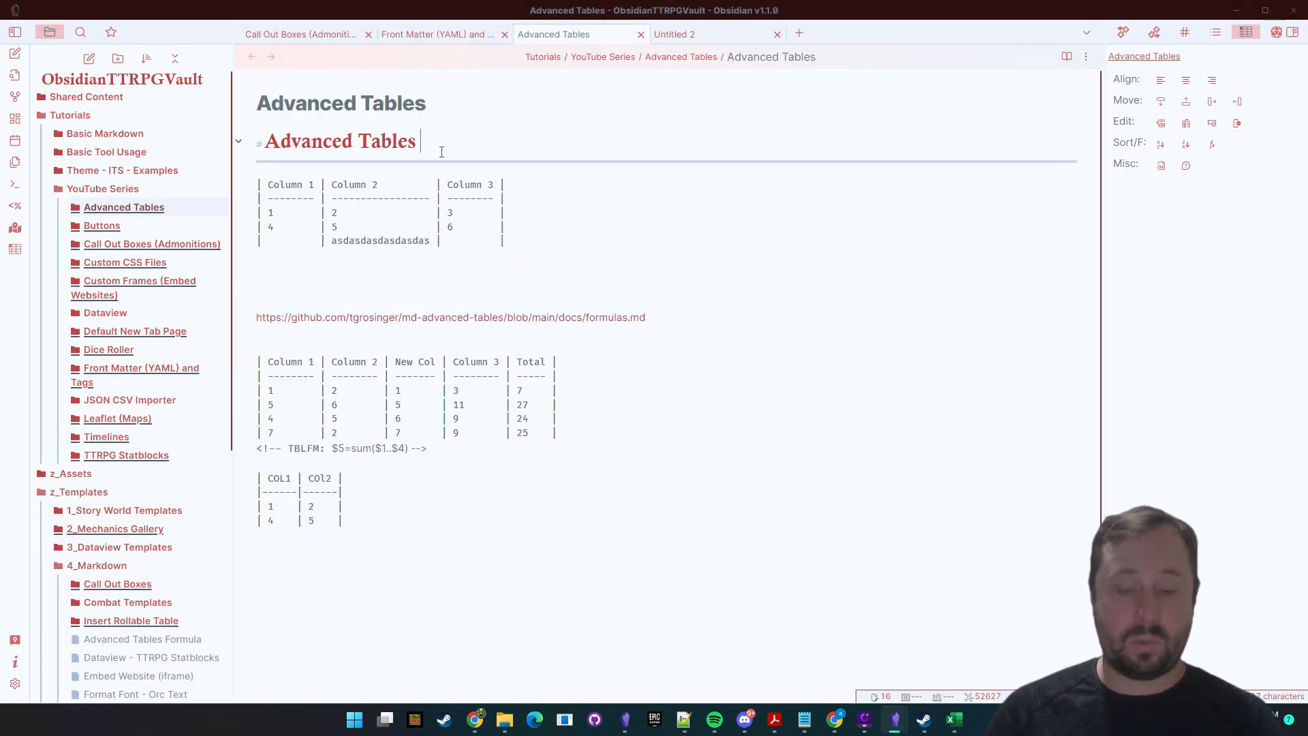
{"action": "type", "text": "+ Excel to Ma"}
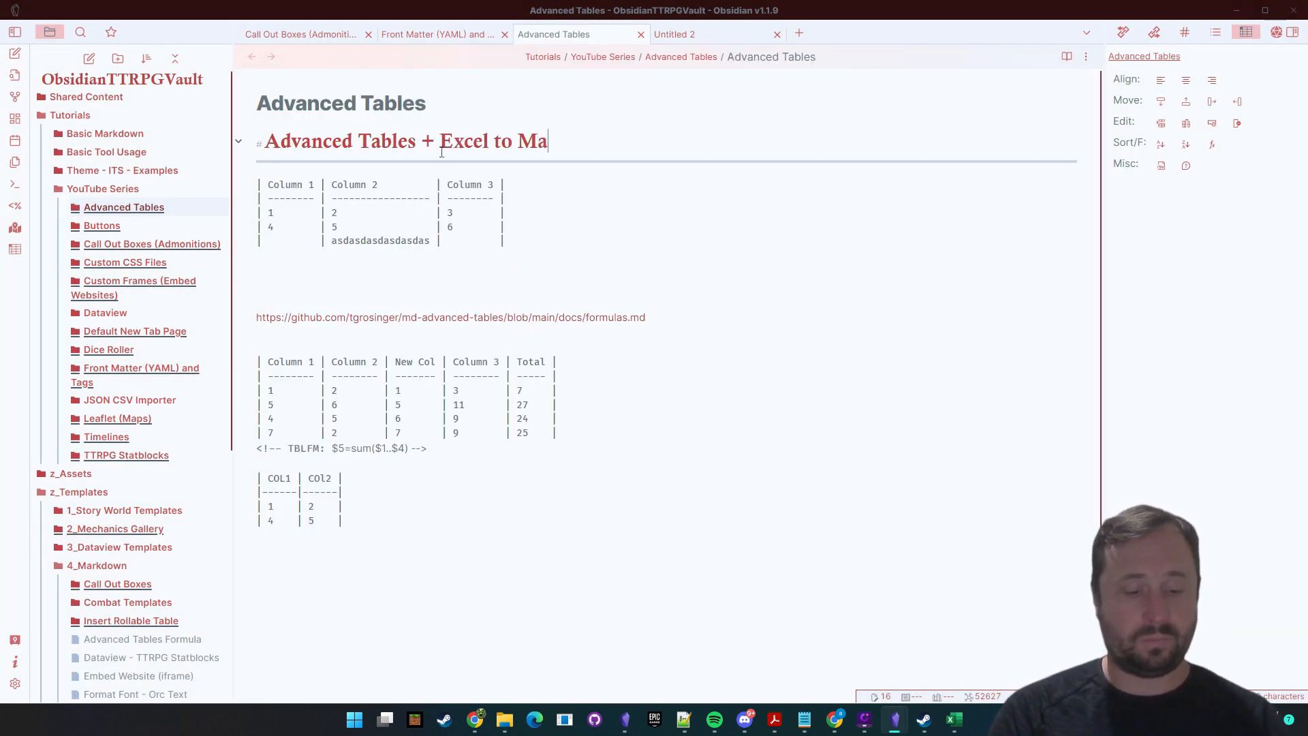
{"action": "type", "text": "rkdown Table"}
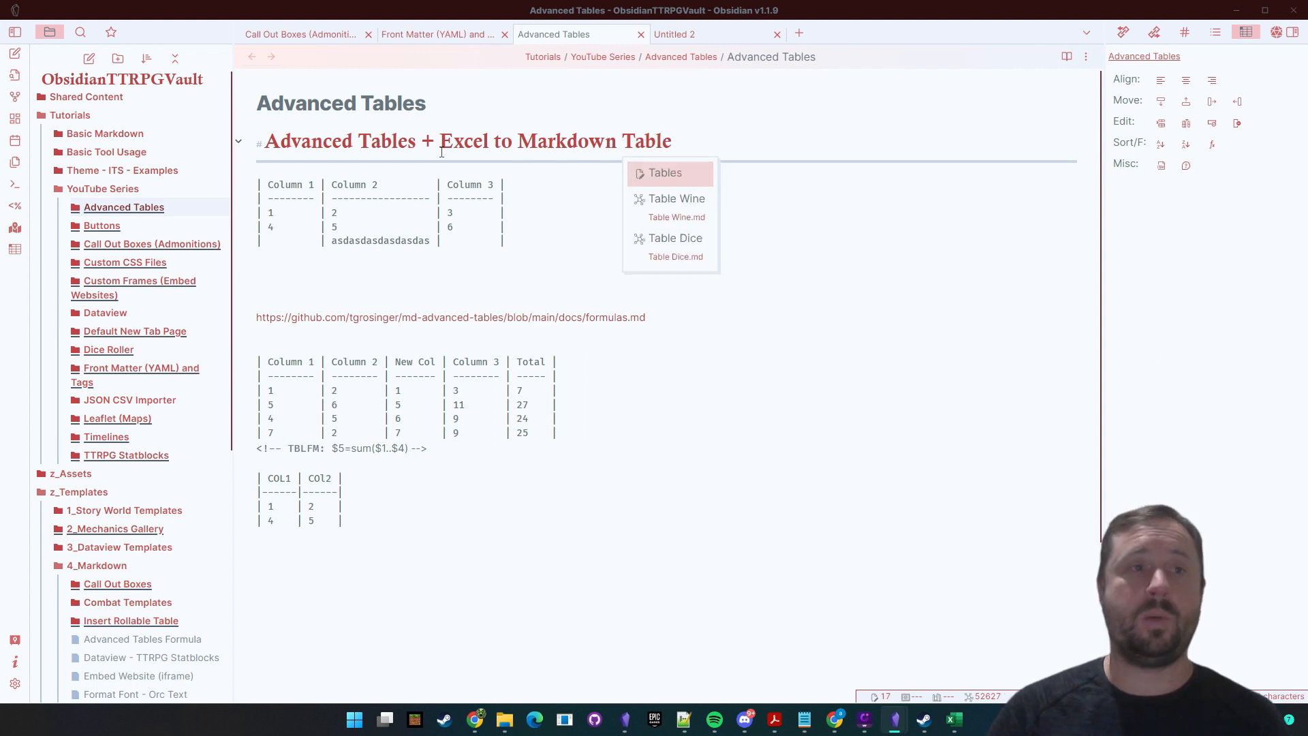
{"action": "left_click", "coordinate": [637, 485]}
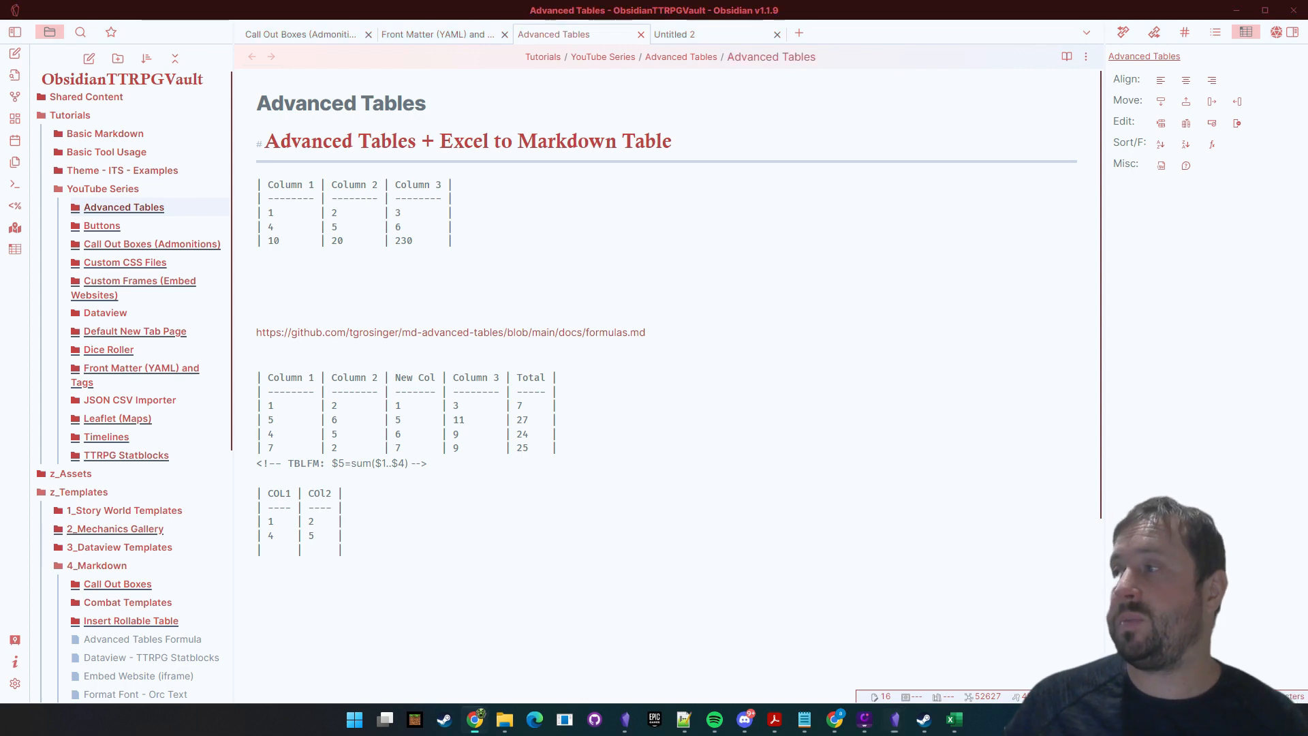
Step: Bring up the Table to Markdown website in Chrome on its spreadsheet conversion page and activate the paste area
{"action": "left_click_drag", "start_coordinate": [1307, 272], "coordinate": [453, 106]}
{"action": "left_click", "coordinate": [698, 96]}
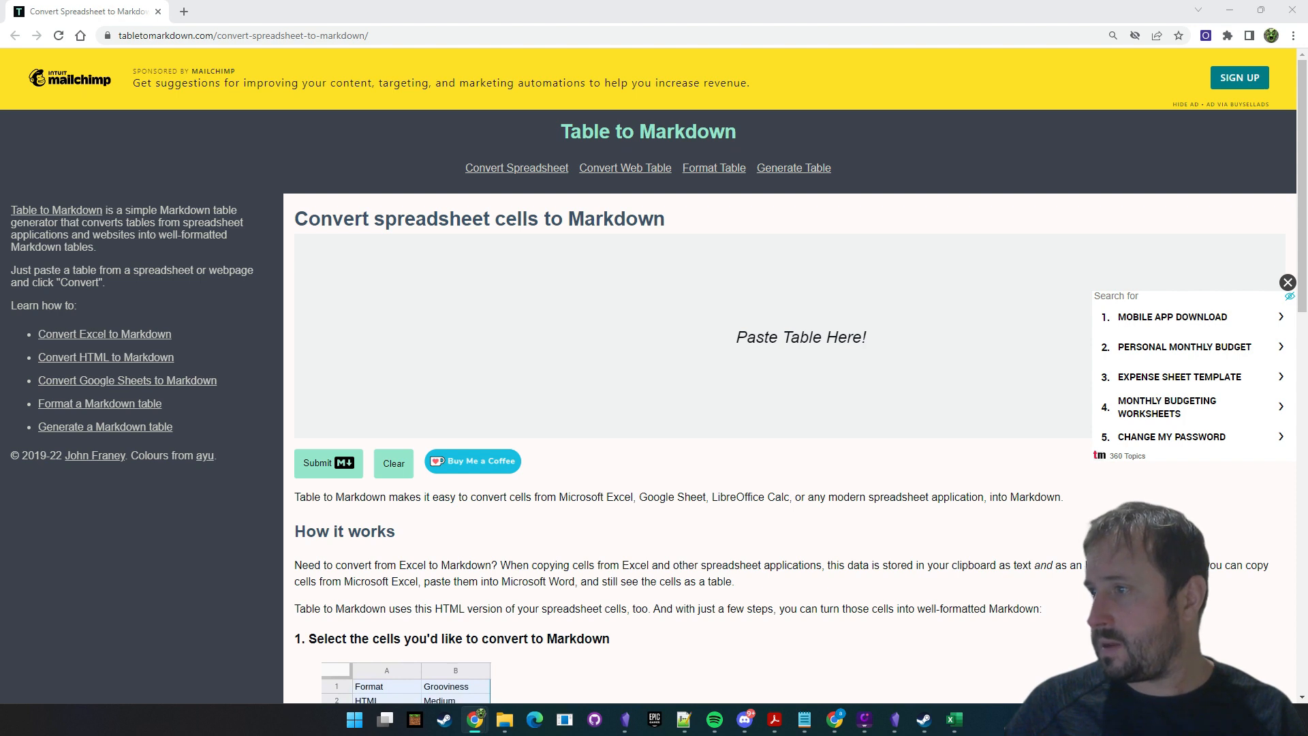
{"action": "left_click", "coordinate": [461, 254]}
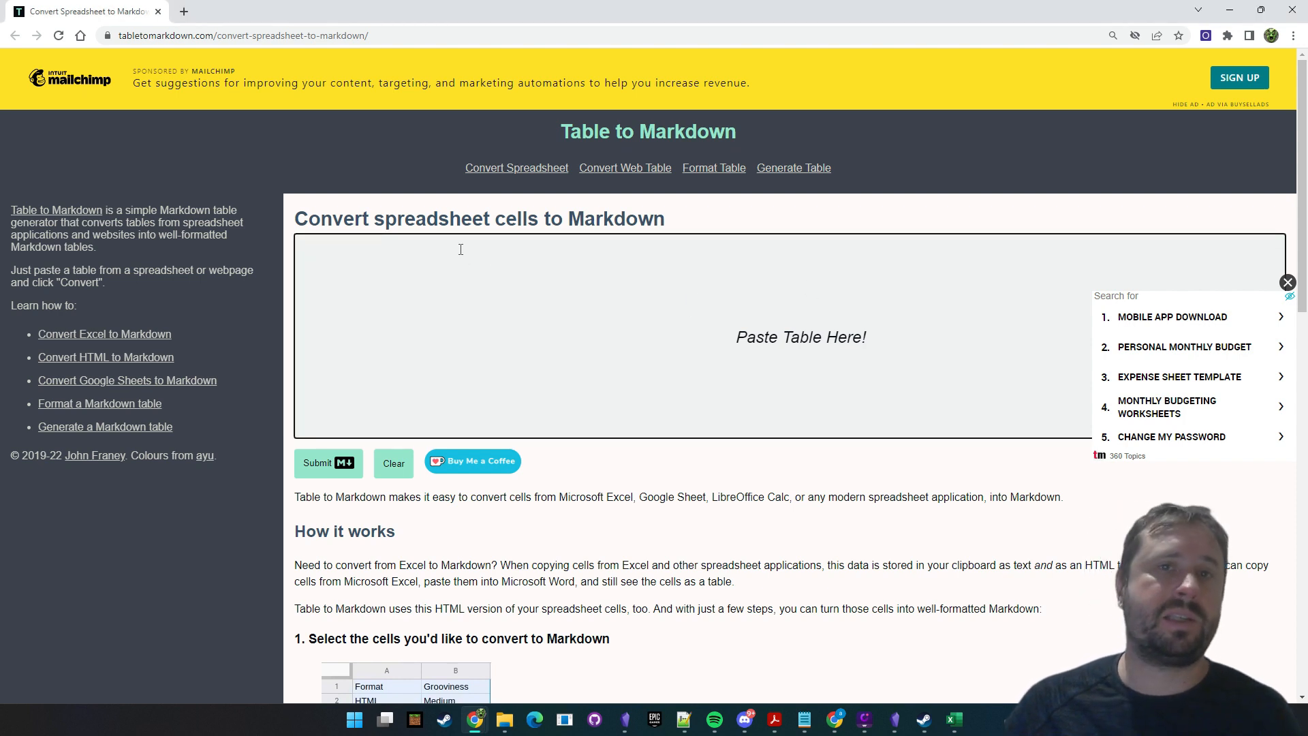
Step: Copy the d10 Purpose table under Special Purpose from the D&D Beyond Magic Items page and return to the converter
{"action": "left_click_drag", "start_coordinate": [1307, 368], "coordinate": [400, 151]}
{"action": "double_click", "coordinate": [680, 138]}
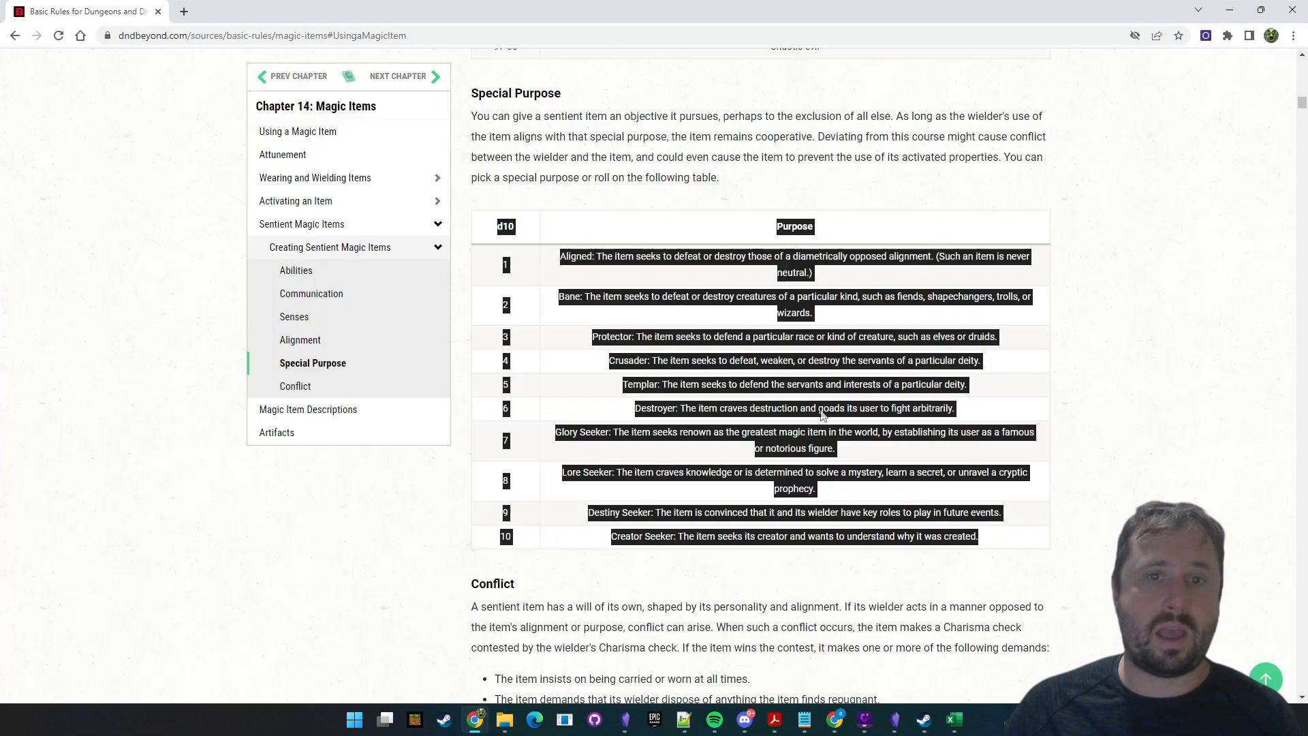
{"action": "left_click_drag", "start_coordinate": [913, 514], "coordinate": [489, 225]}
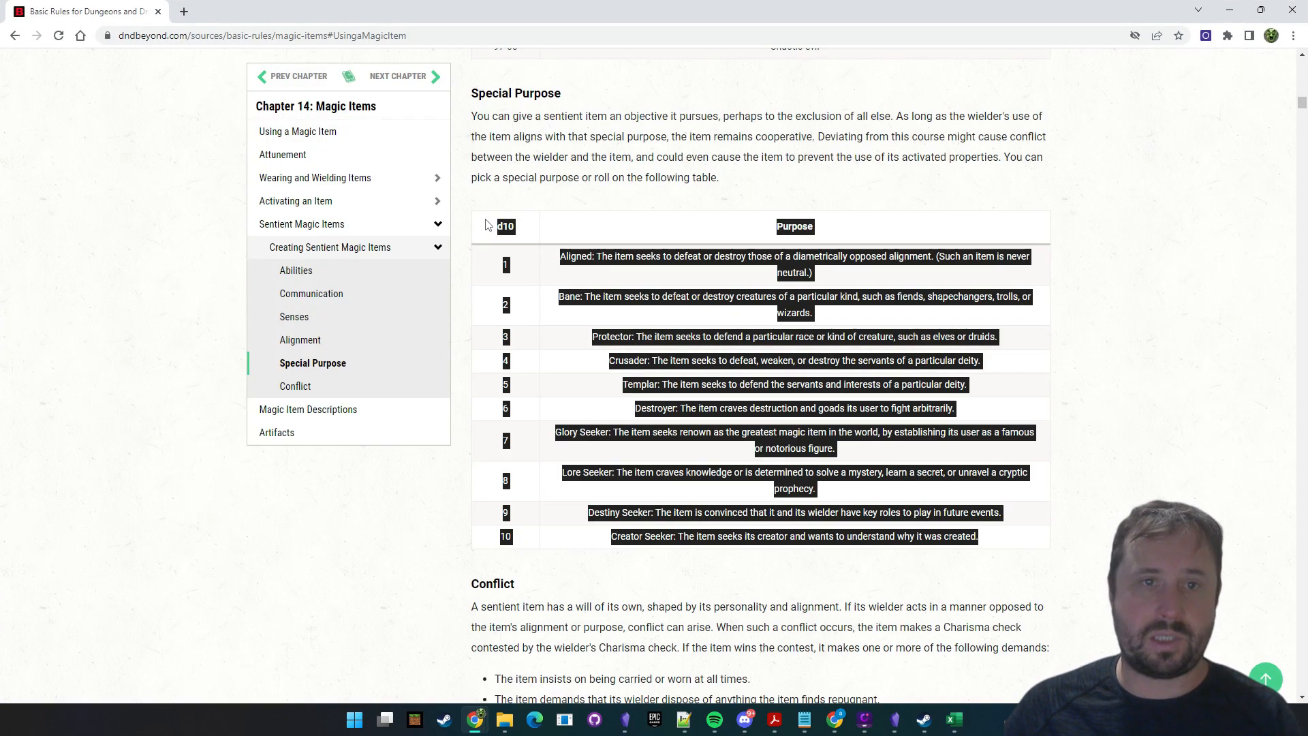
{"action": "left_click", "coordinate": [1219, 11]}
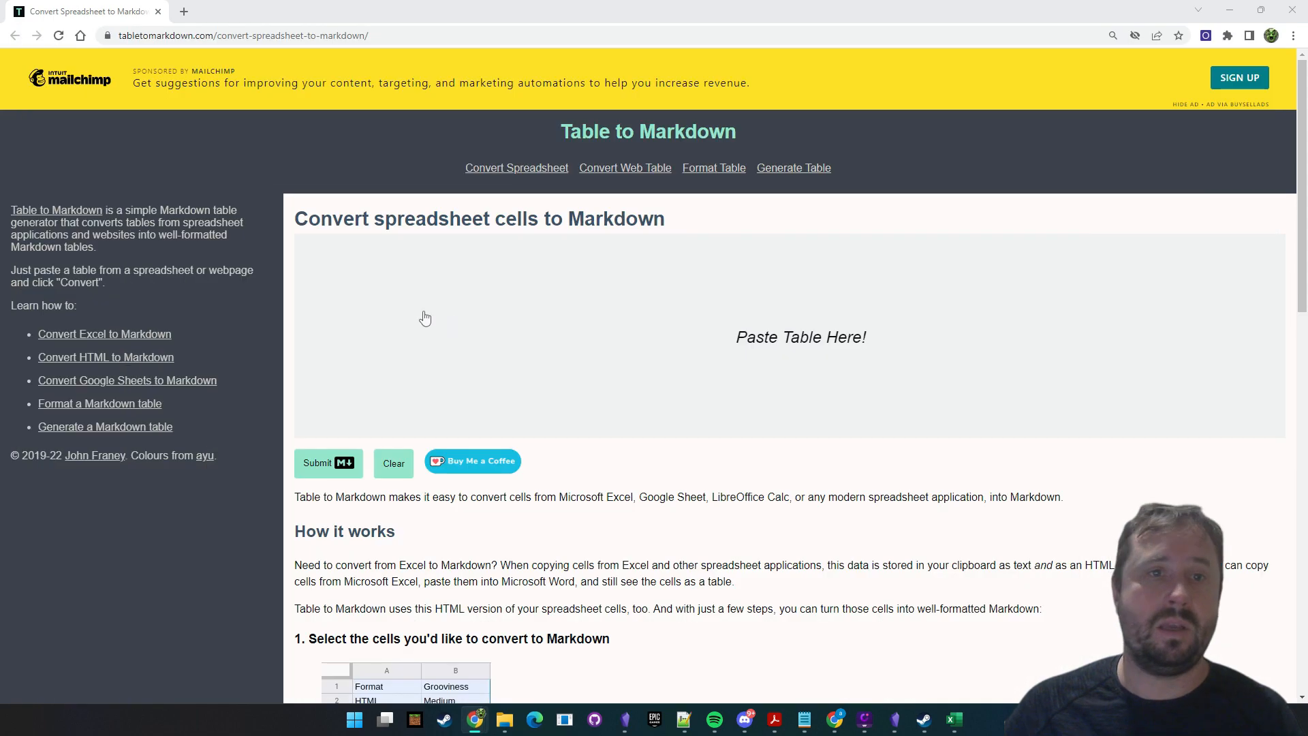
Step: Paste the copied Special Purpose table into the converter's paste area and look over its rows
{"action": "left_click", "coordinate": [423, 317]}
{"action": "key", "text": "ctrl+v"}
{"action": "scroll", "coordinate": [1004, 272], "scroll_direction": "down", "scroll_amount": 3}
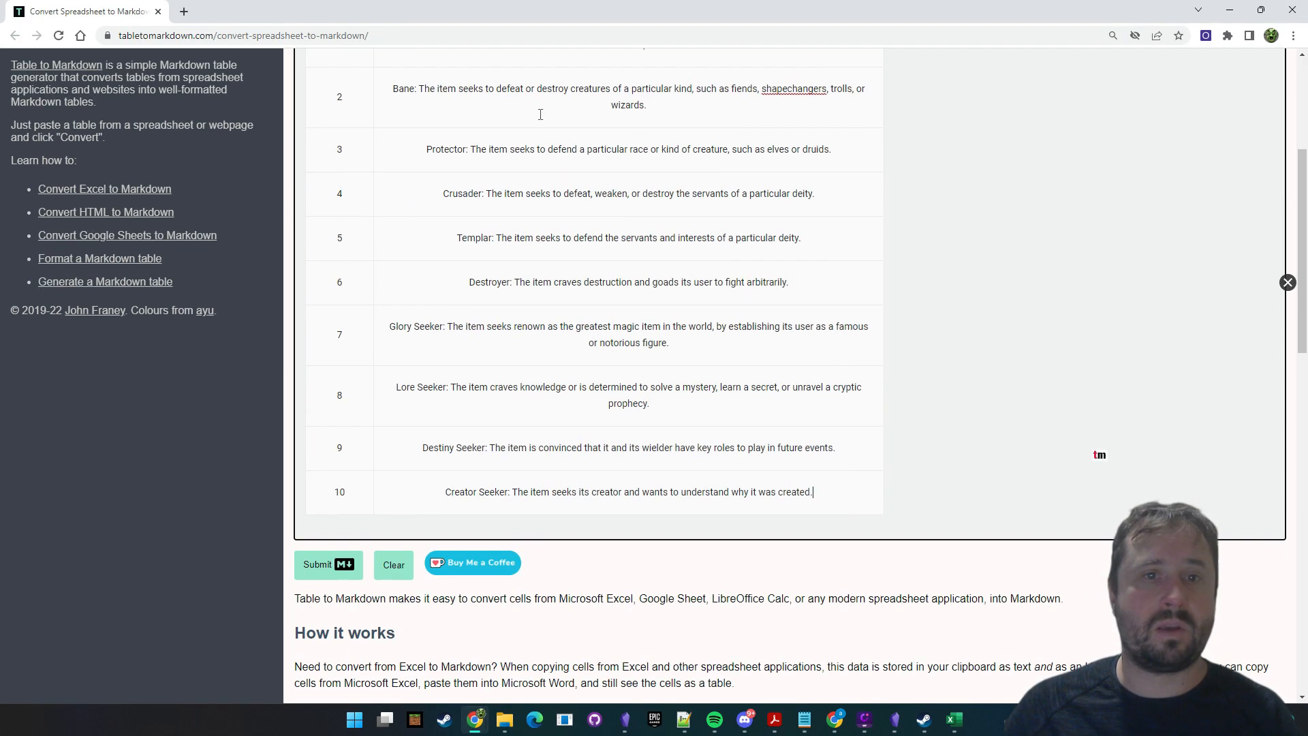
{"action": "scroll", "coordinate": [552, 136], "scroll_direction": "up", "scroll_amount": 3}
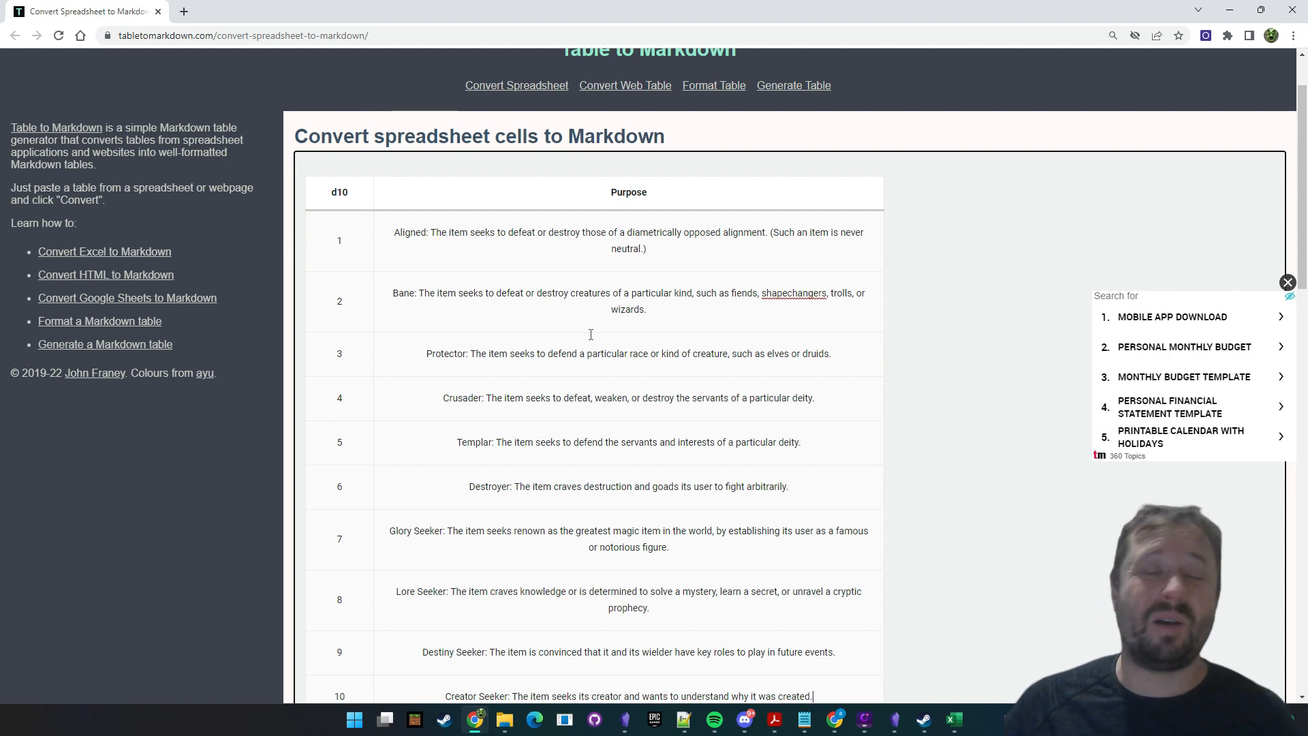
{"action": "scroll", "coordinate": [923, 347], "scroll_direction": "down", "scroll_amount": 2}
{"action": "scroll", "coordinate": [922, 347], "scroll_direction": "down", "scroll_amount": 1}
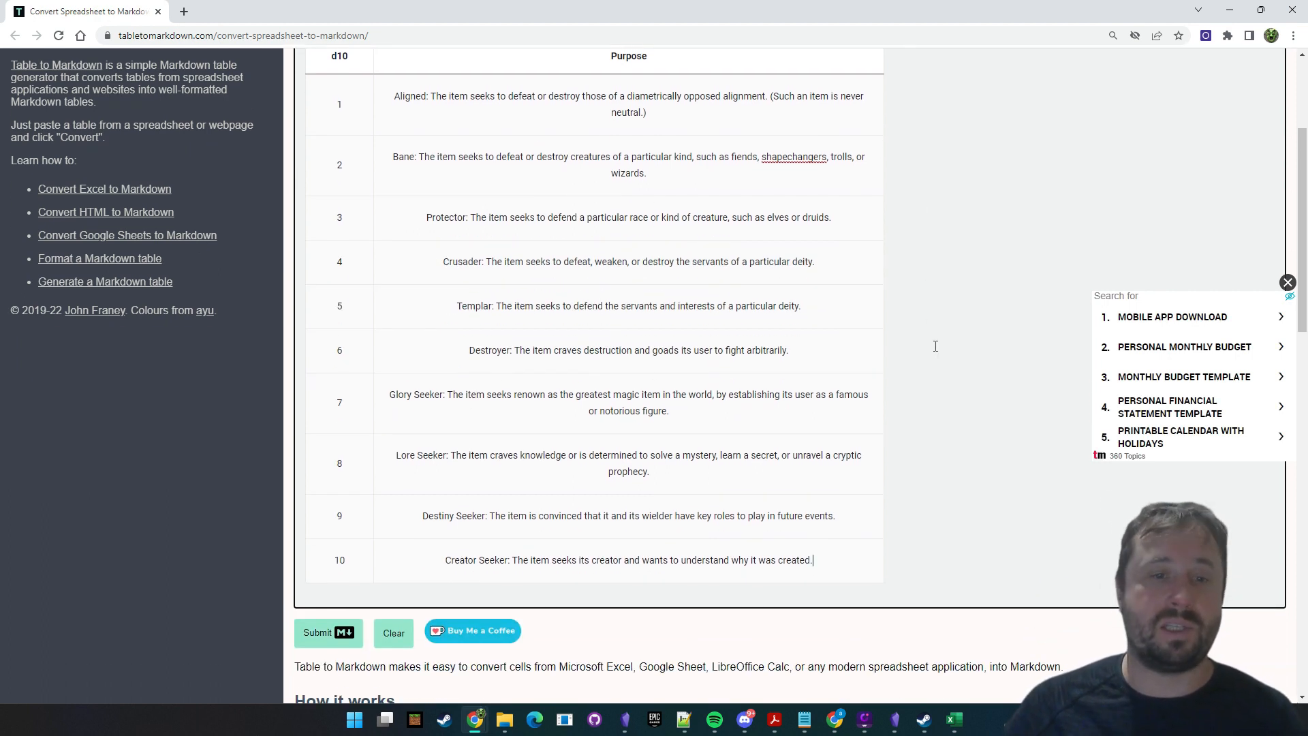
Step: Convert the pasted table to Markdown, copy the whole generated Markdown table, and clear the converter
{"action": "scroll", "coordinate": [935, 346], "scroll_direction": "down", "scroll_amount": 5}
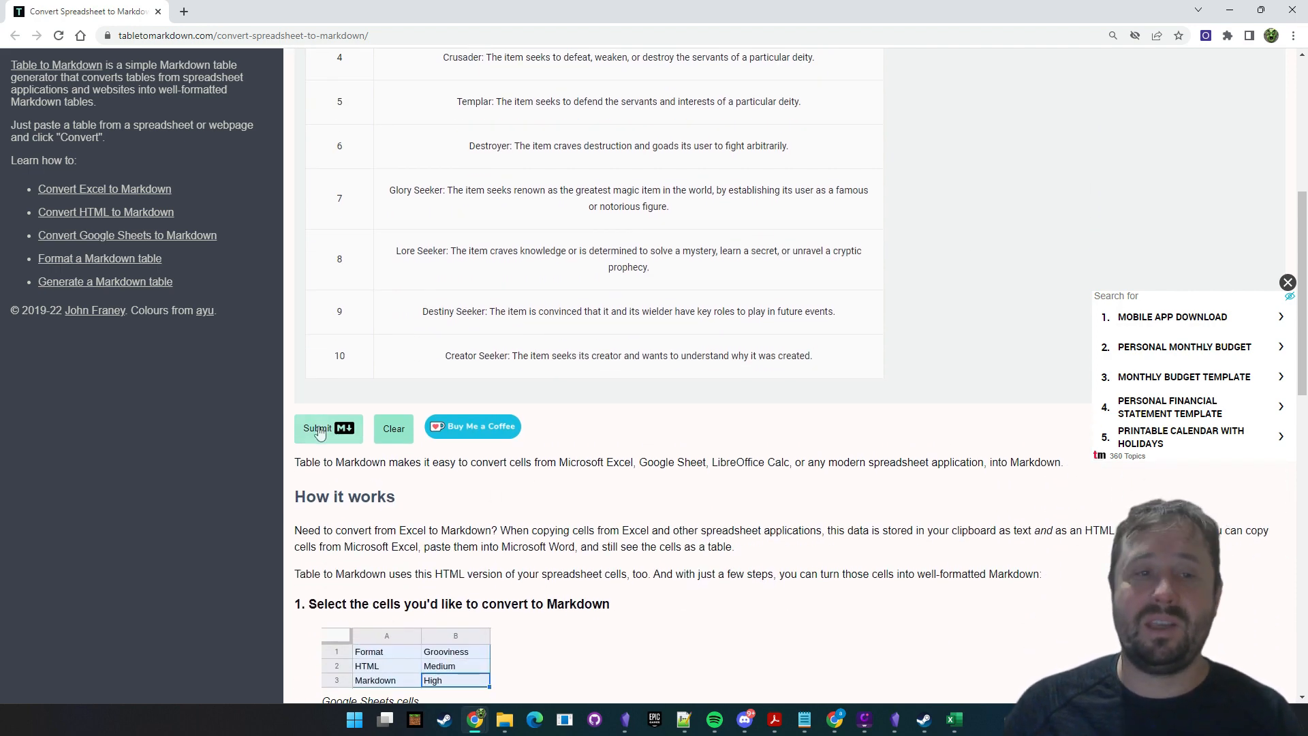
{"action": "scroll", "coordinate": [749, 286], "scroll_direction": "down", "scroll_amount": 6}
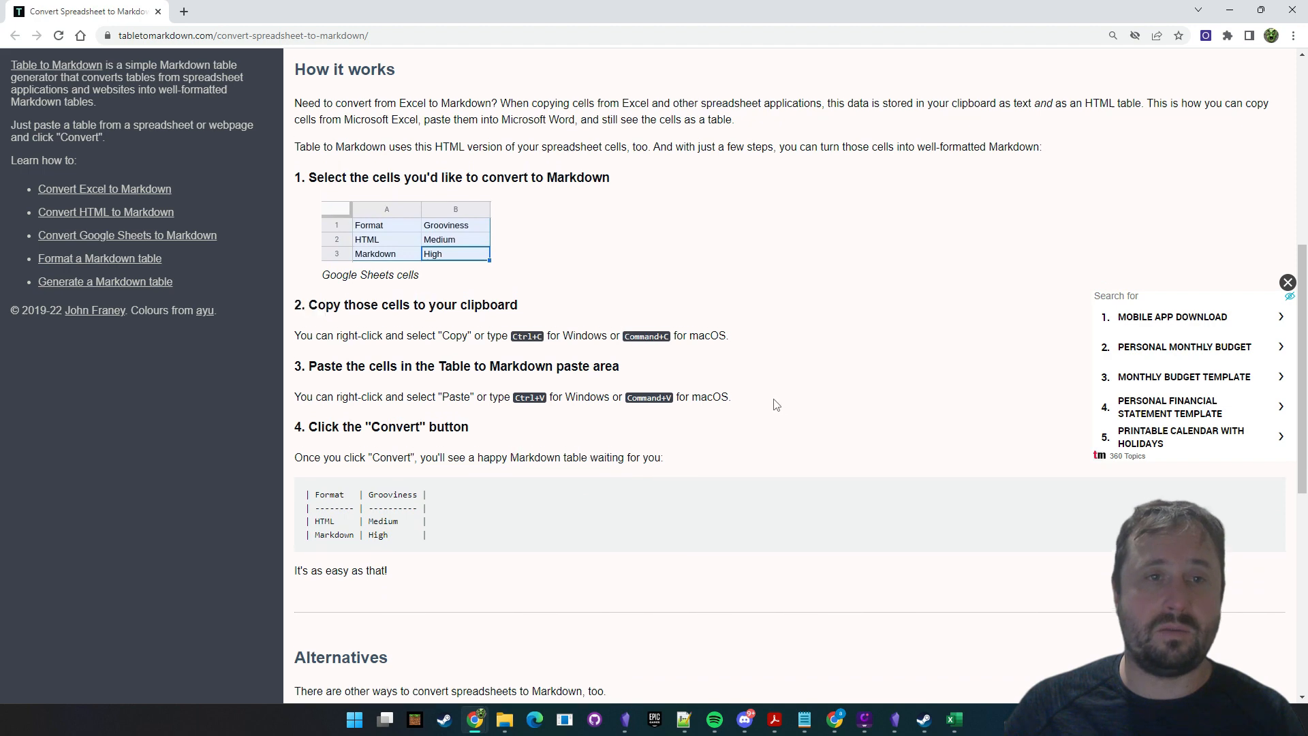
{"action": "scroll", "coordinate": [783, 401], "scroll_direction": "up", "scroll_amount": 7}
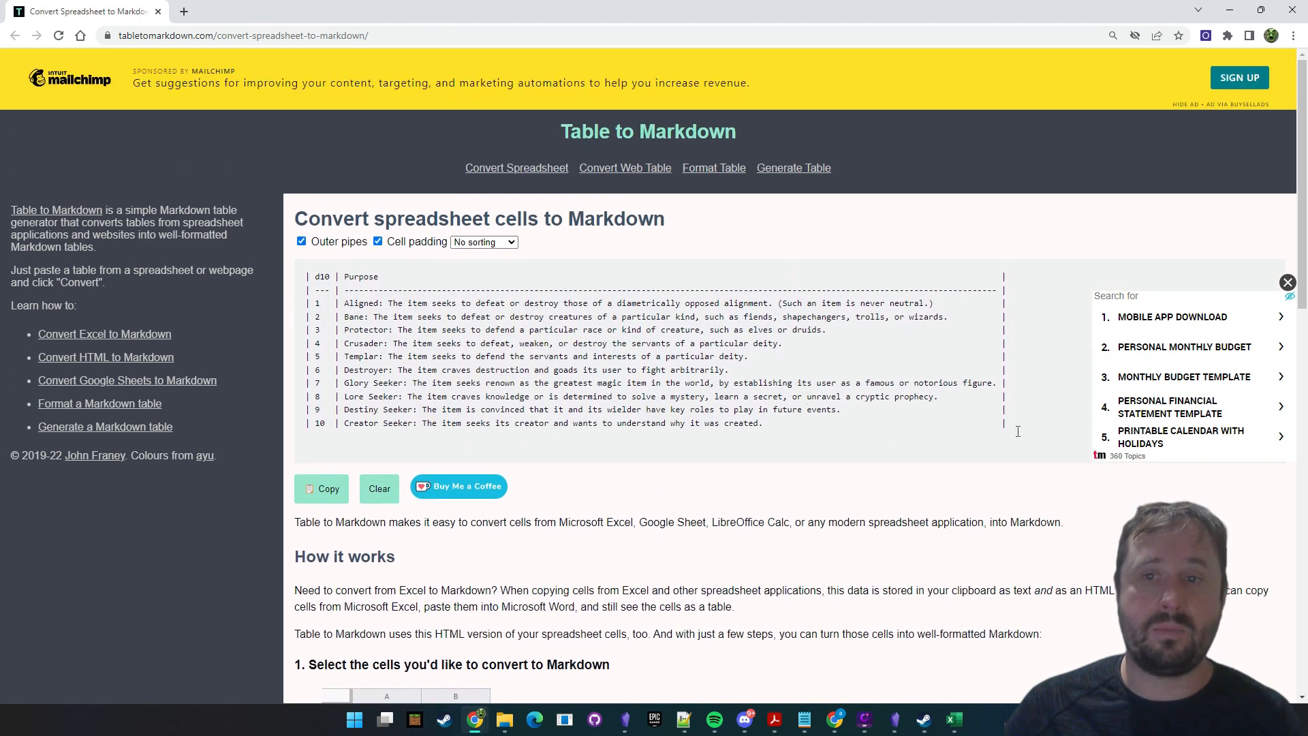
{"action": "left_click_drag", "start_coordinate": [1017, 431], "coordinate": [294, 283]}
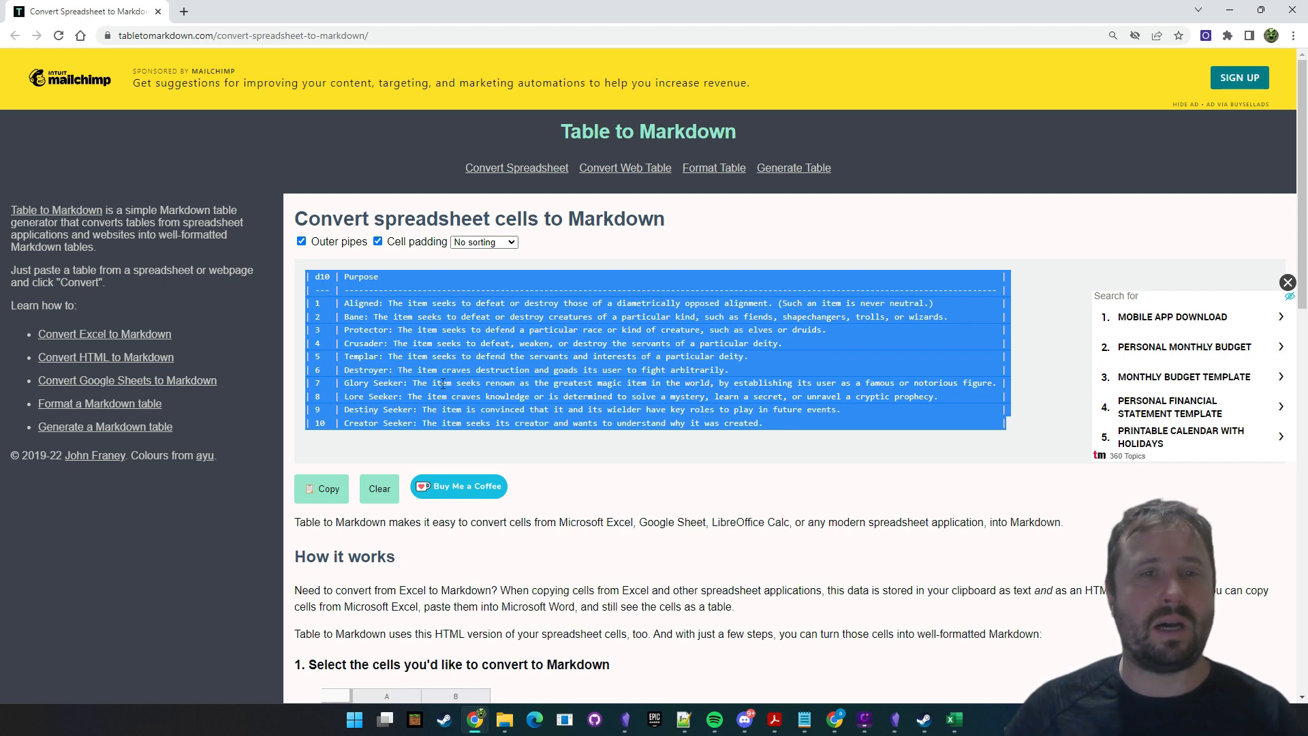
{"action": "left_click", "coordinate": [379, 490]}
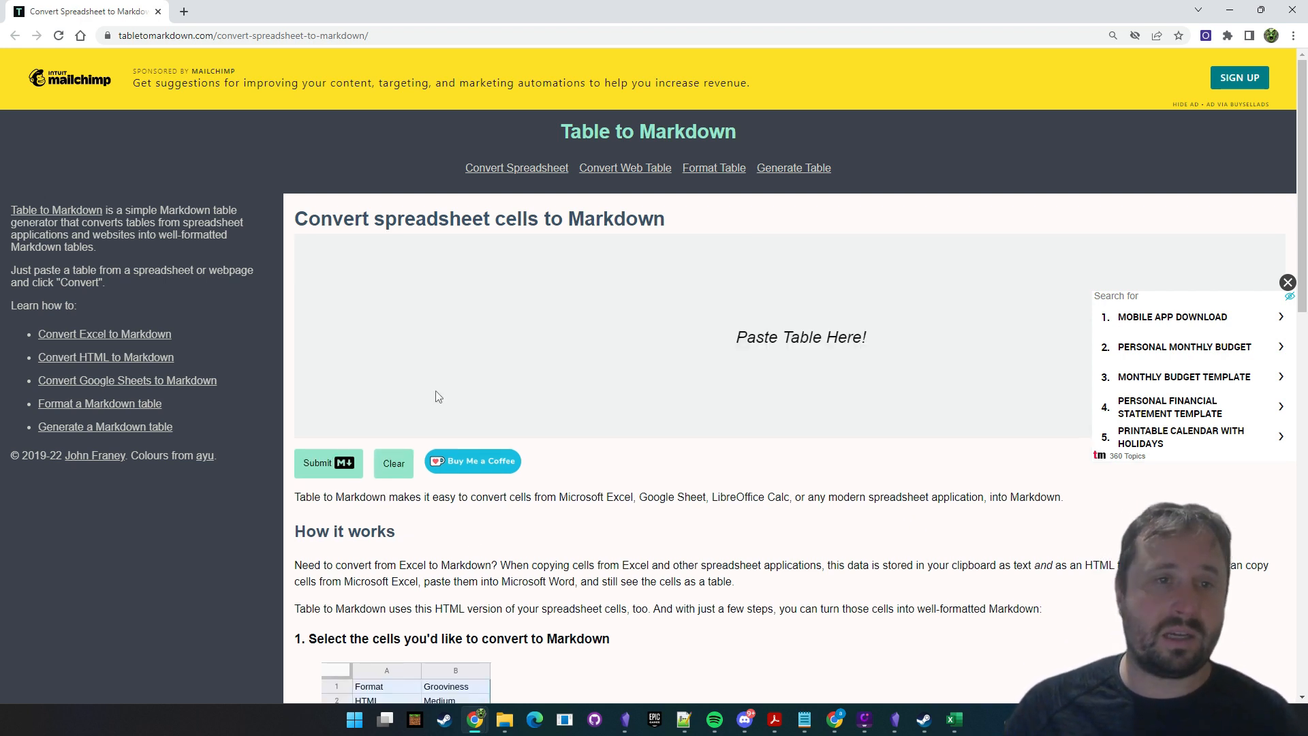
Step: Switch back to Obsidian, paste the Markdown table below the COL1/COl2 table, and show the note in reading view
{"action": "left_click", "coordinate": [1233, 8]}
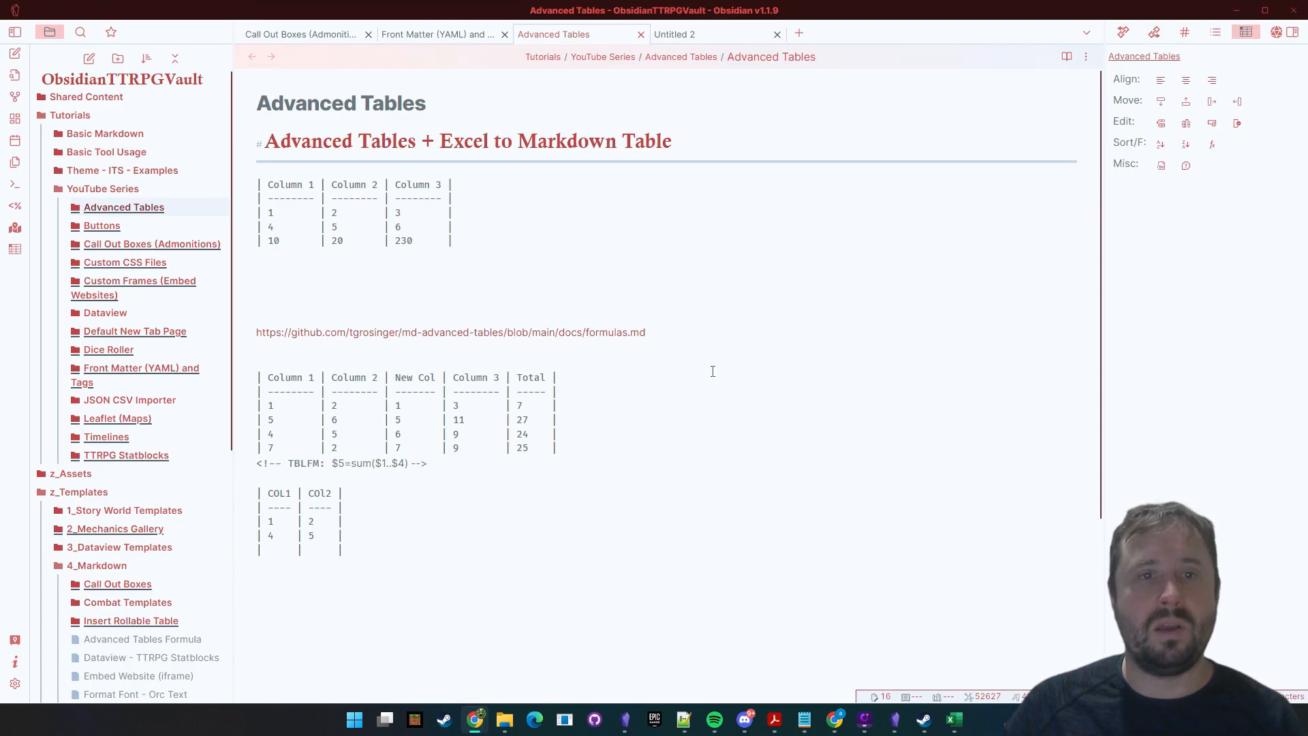
{"action": "left_click", "coordinate": [371, 578]}
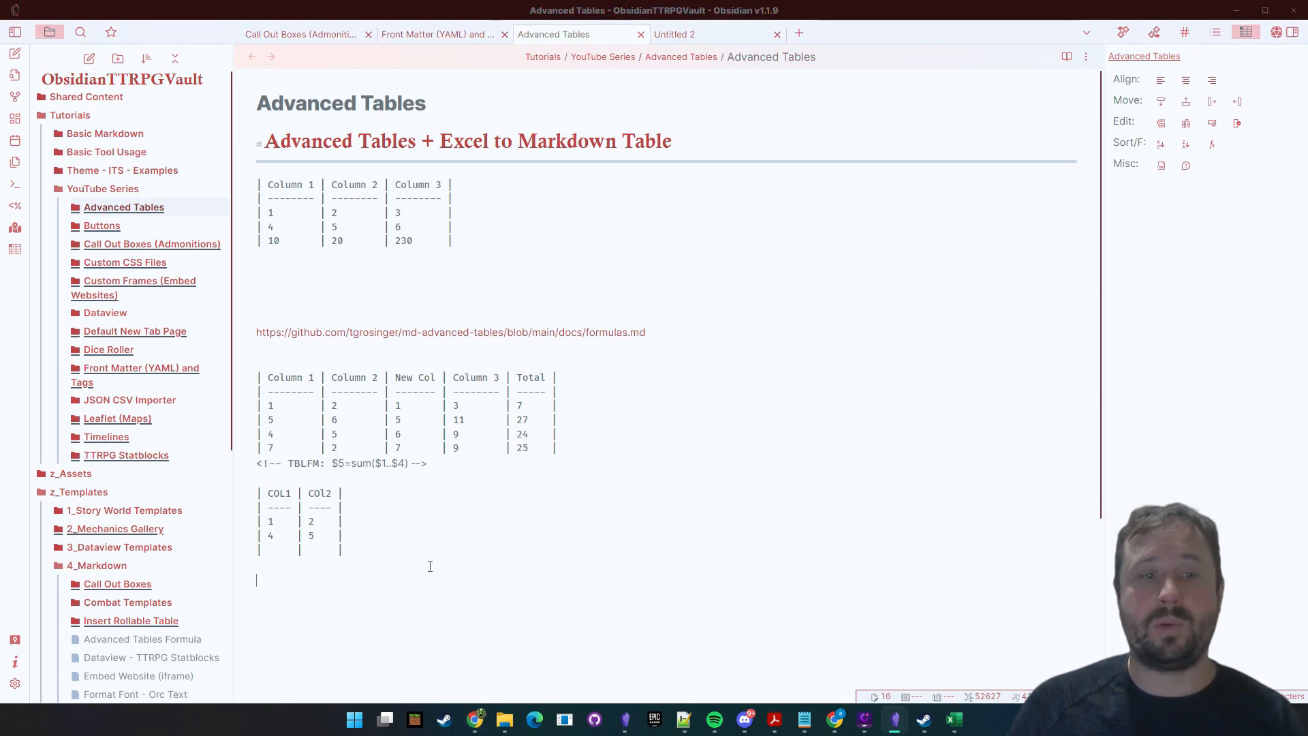
{"action": "key", "text": "ctrl+v"}
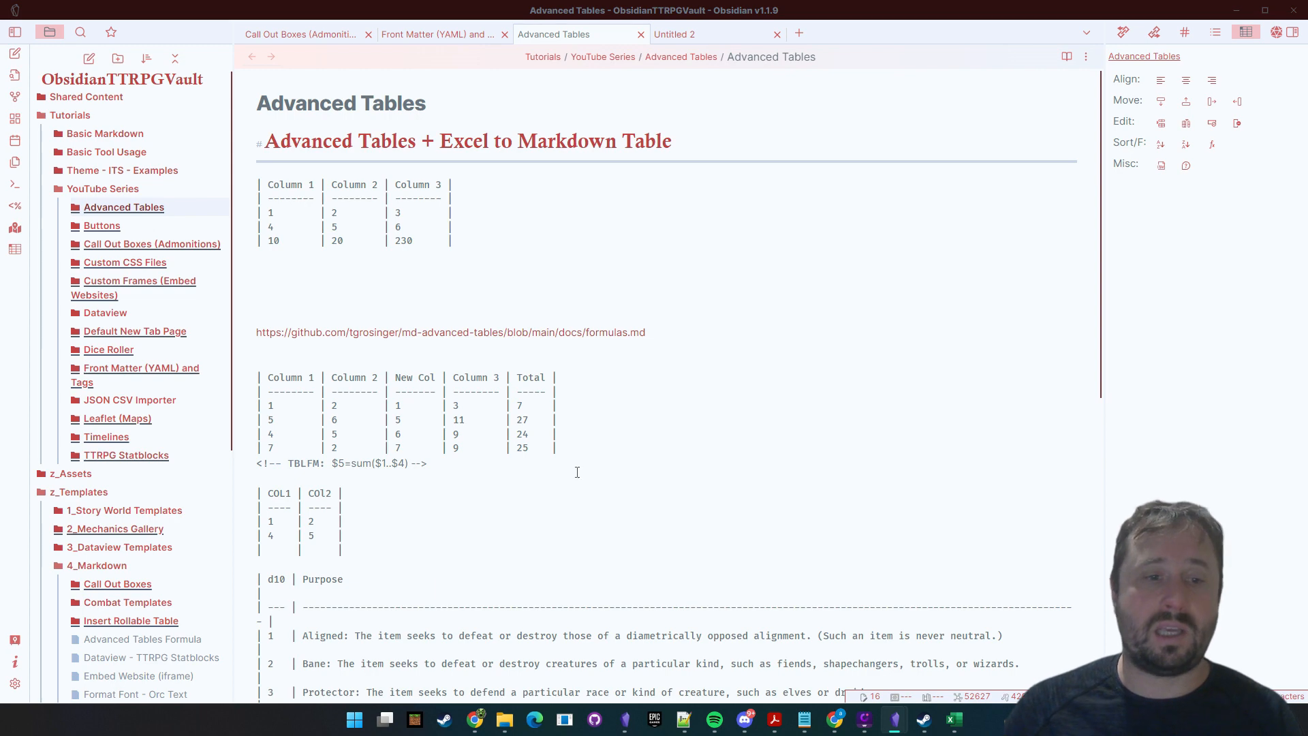
{"action": "scroll", "coordinate": [613, 460], "scroll_direction": "down", "scroll_amount": 3}
{"action": "scroll", "coordinate": [612, 461], "scroll_direction": "down", "scroll_amount": 1}
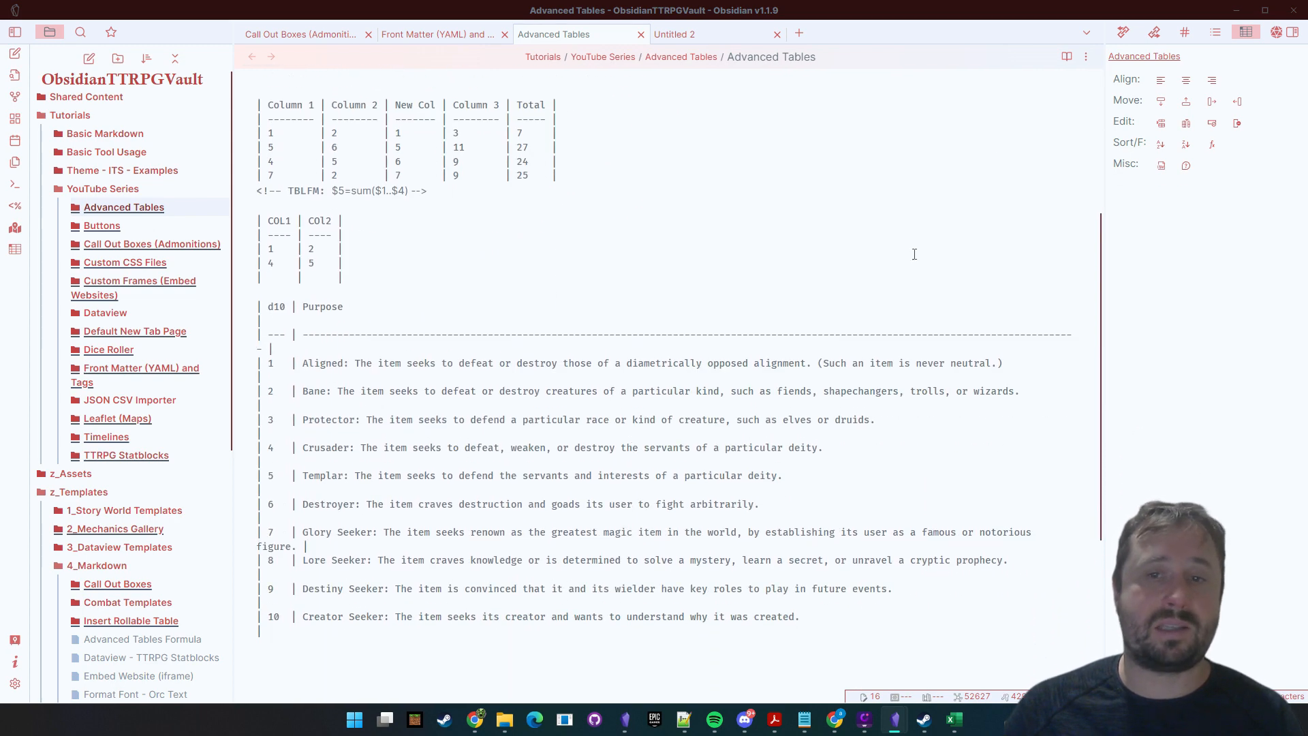
{"action": "left_click", "coordinate": [1067, 57]}
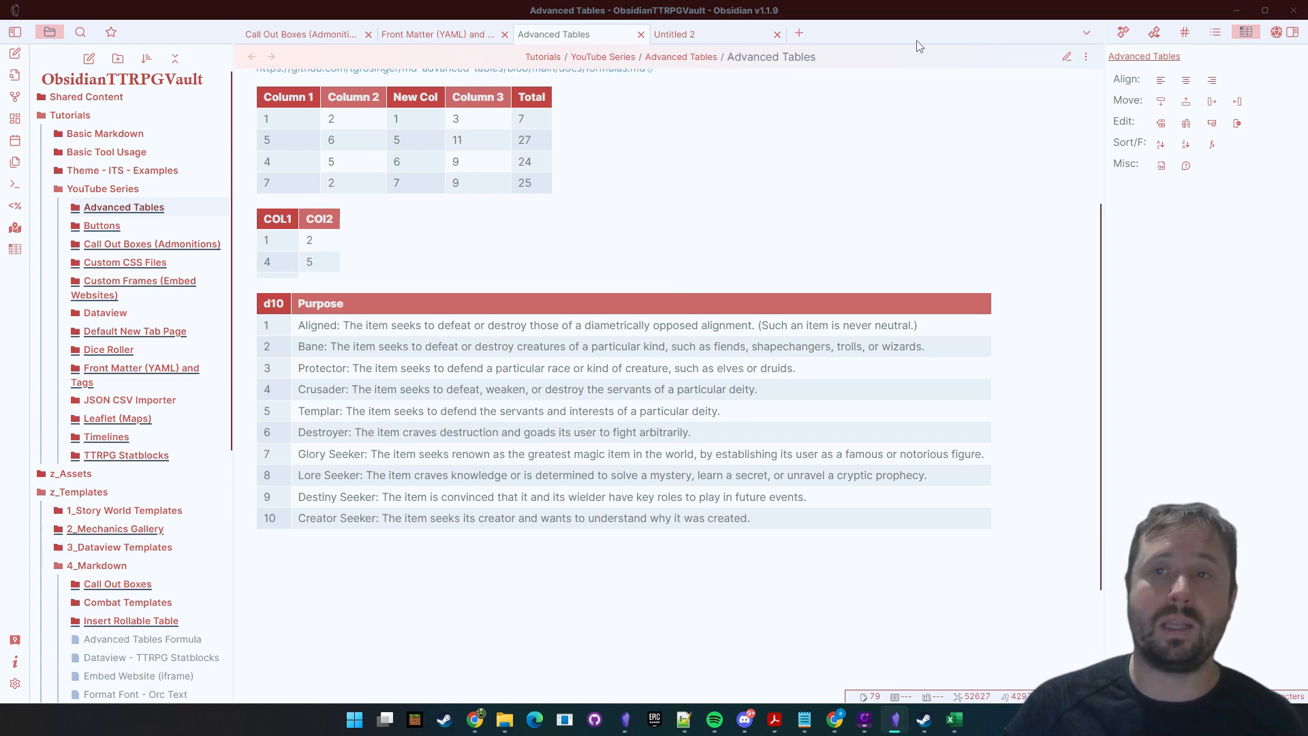
Step: Return the note to editing view and delete the centred d10 Purpose table at its end
{"action": "key", "text": "ctrl+e"}
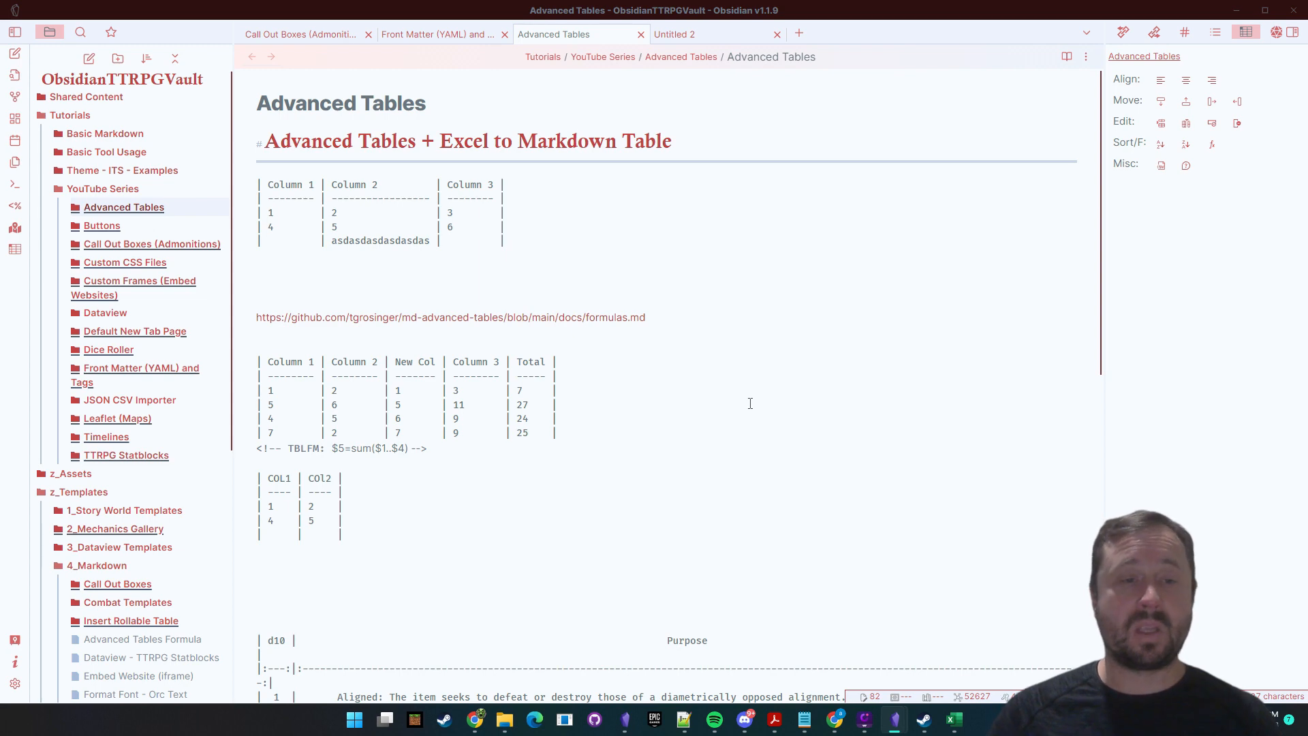
{"action": "scroll", "coordinate": [665, 417], "scroll_direction": "down", "scroll_amount": 5}
{"action": "scroll", "coordinate": [664, 428], "scroll_direction": "up", "scroll_amount": 5}
{"action": "scroll", "coordinate": [664, 429], "scroll_direction": "down", "scroll_amount": 7}
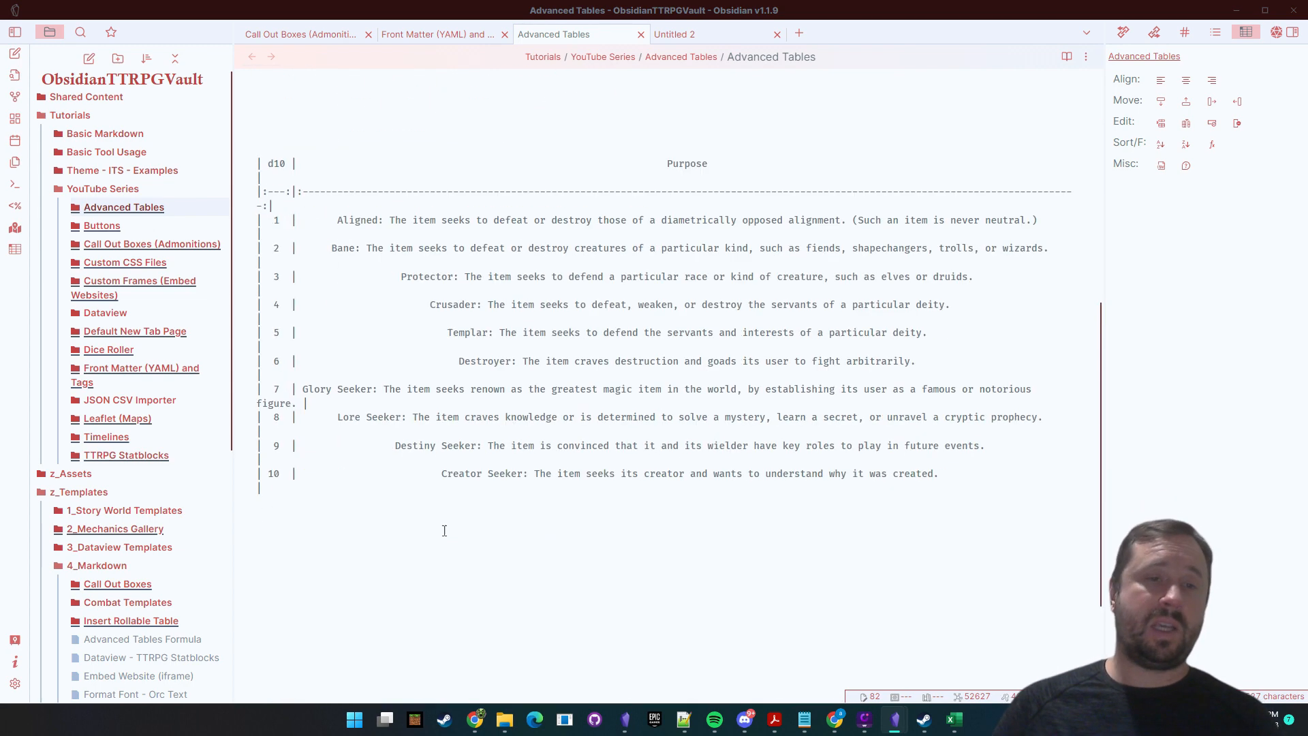
{"action": "left_click_drag", "start_coordinate": [363, 563], "coordinate": [632, 169]}
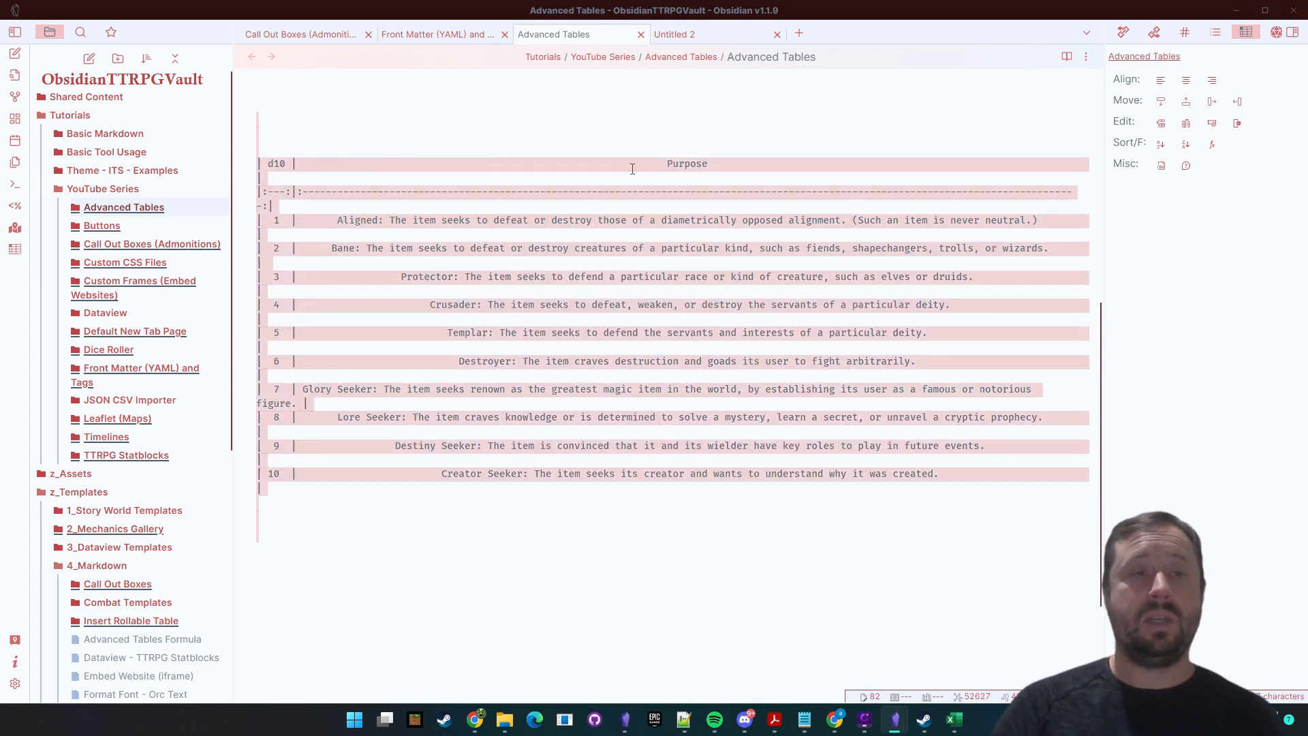
{"action": "key", "text": "Delete"}
{"action": "scroll", "coordinate": [612, 353], "scroll_direction": "up", "scroll_amount": 4}
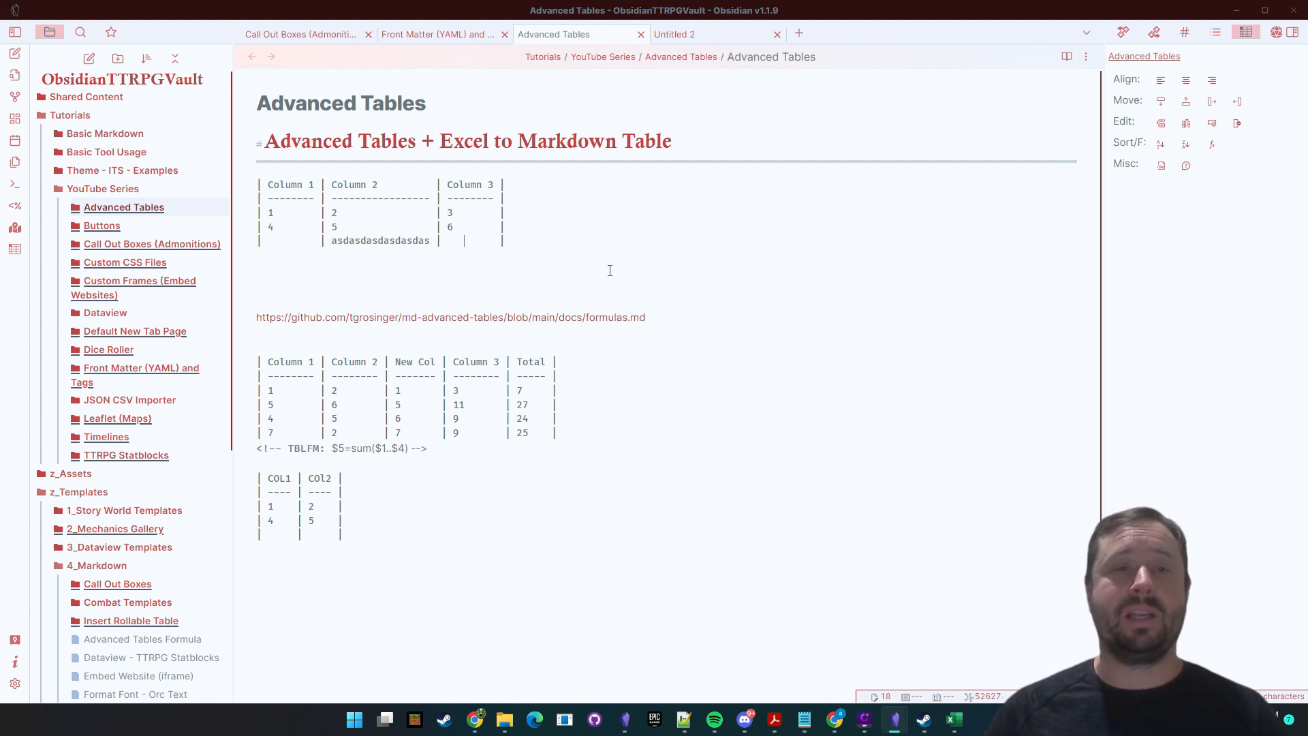
Step: Replace the last row of the first table with a new row containing 10, 20 and 230
{"action": "key", "text": "shift+Home"}
{"action": "key", "text": "BackSpace"}
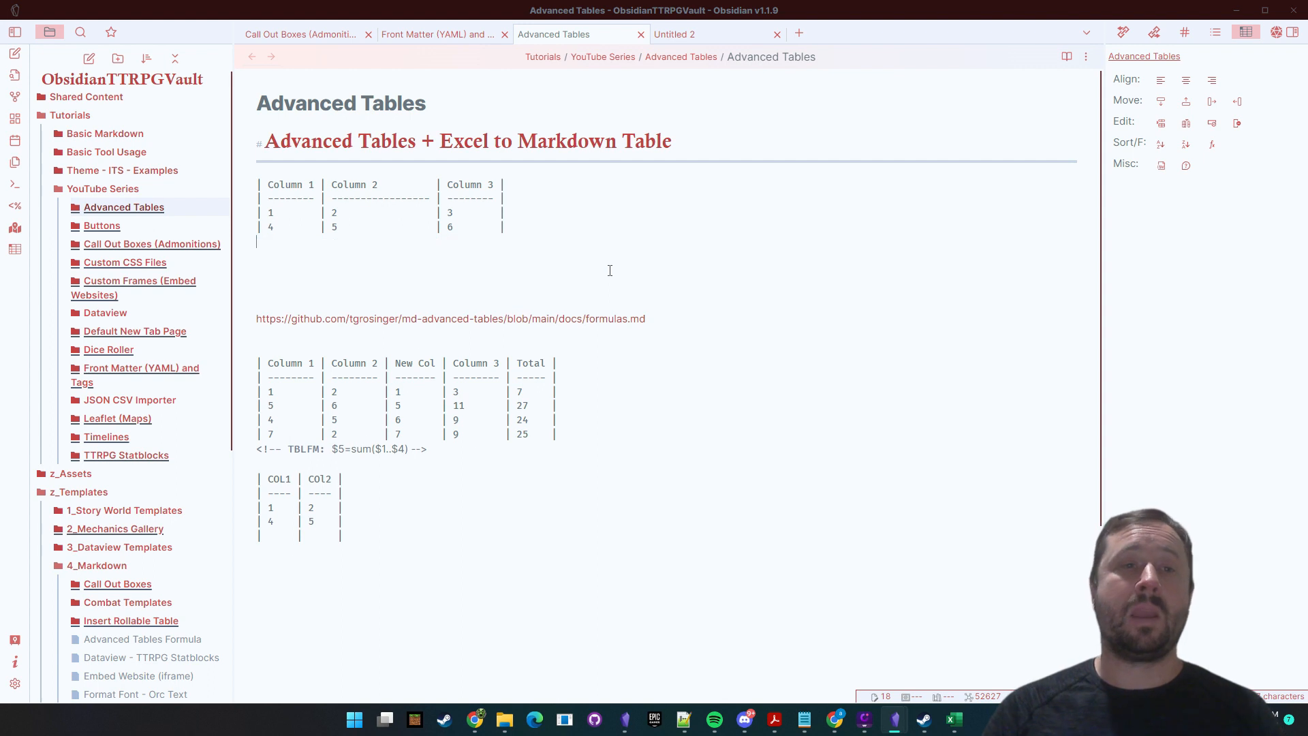
{"action": "key", "text": "Return"}
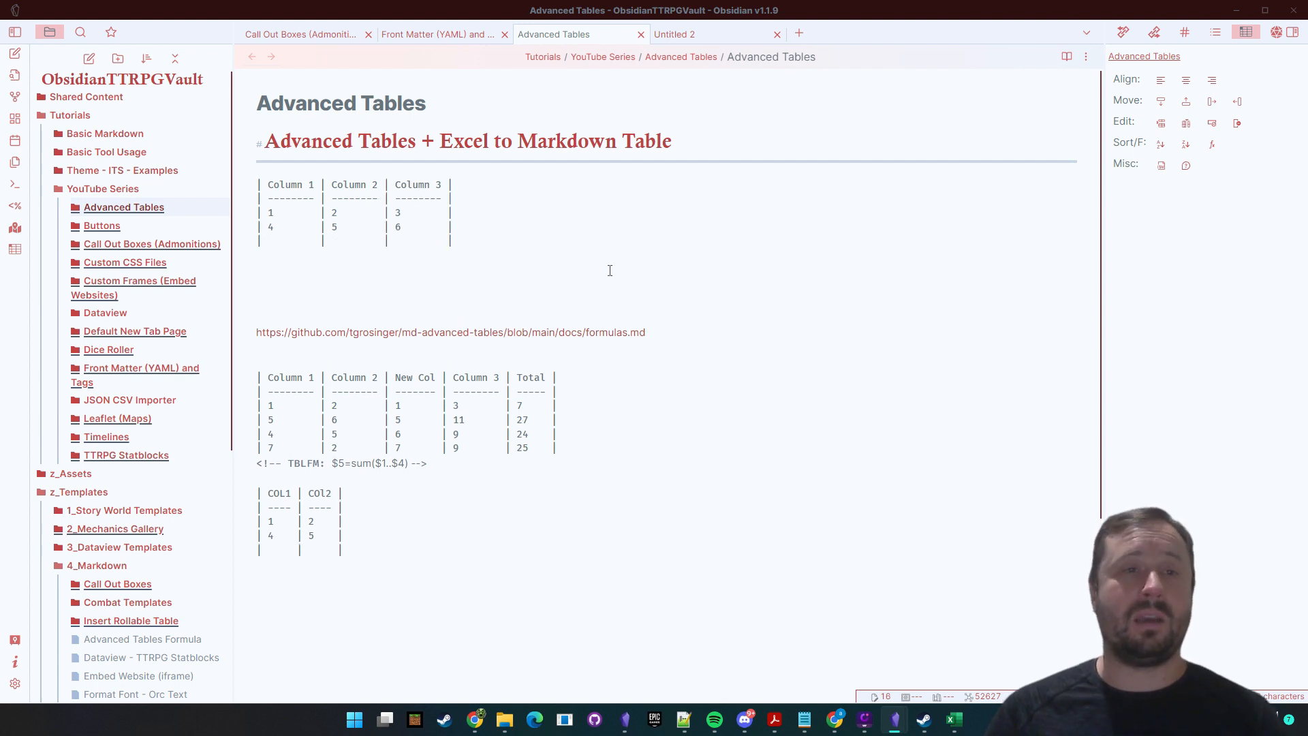
{"action": "type", "text": "10"}
{"action": "key", "text": "Tab"}
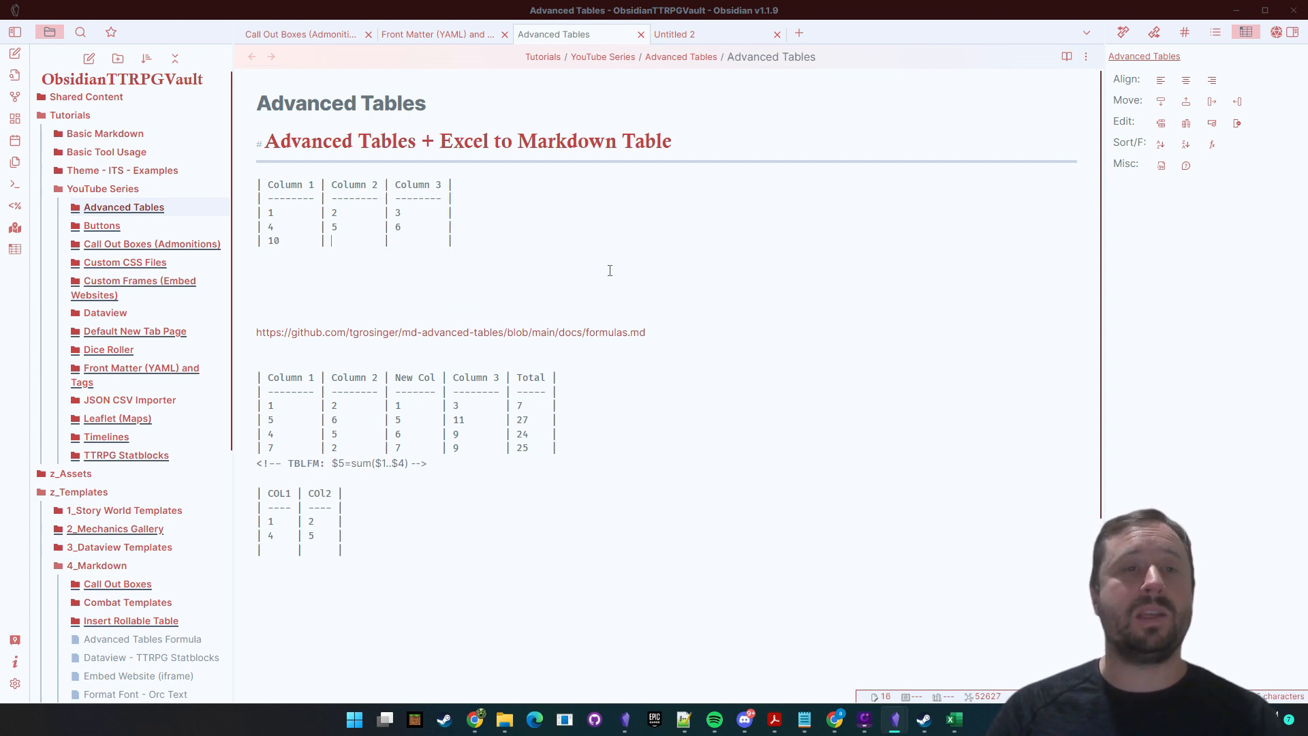
{"action": "type", "text": "20"}
{"action": "key", "text": "Tab"}
{"action": "type", "text": "230"}
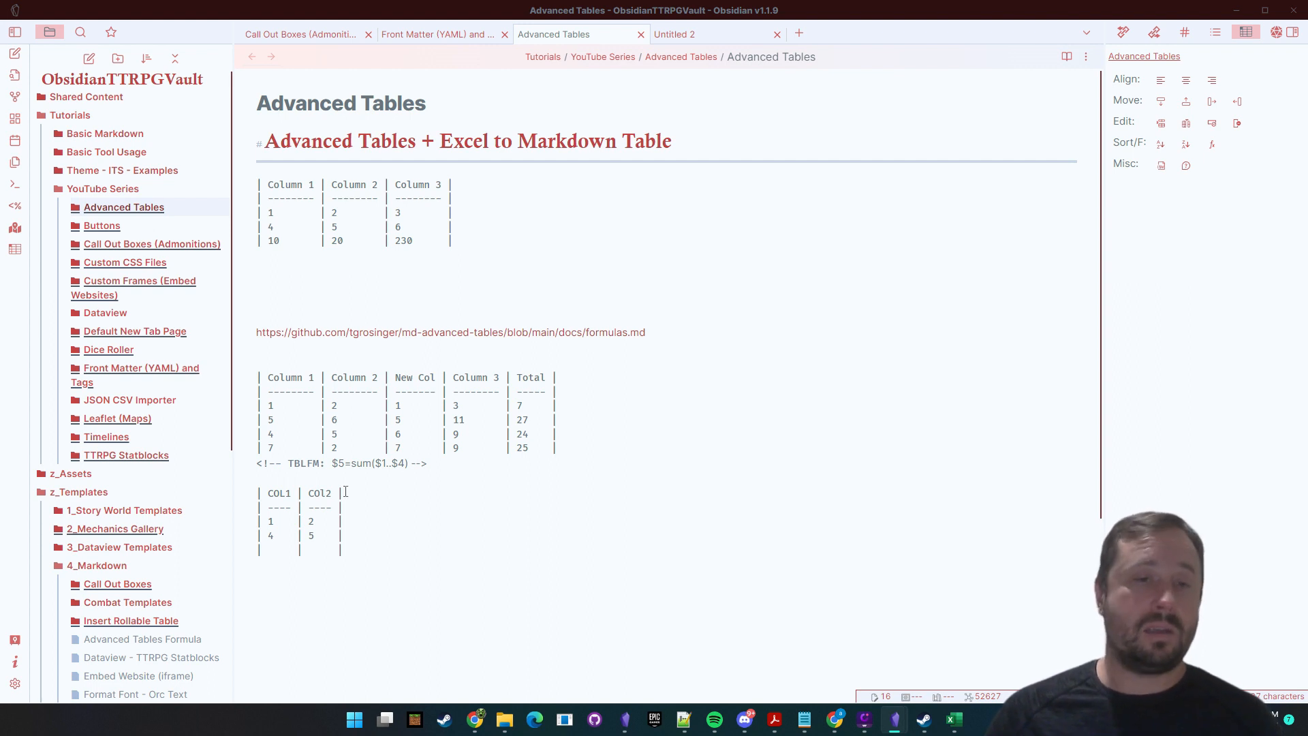
Step: Select the TBLFM sum formula line beneath the table with the Total column
{"action": "left_click_drag", "start_coordinate": [428, 465], "coordinate": [248, 476]}
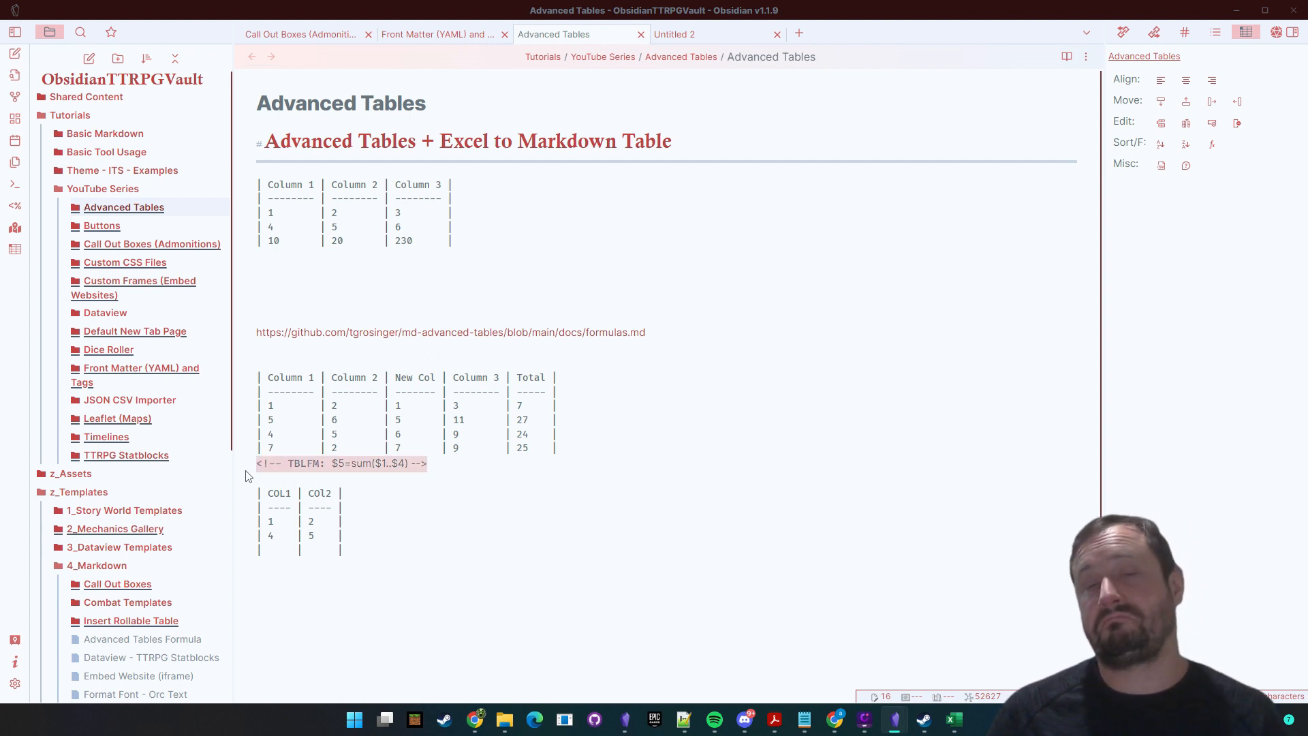